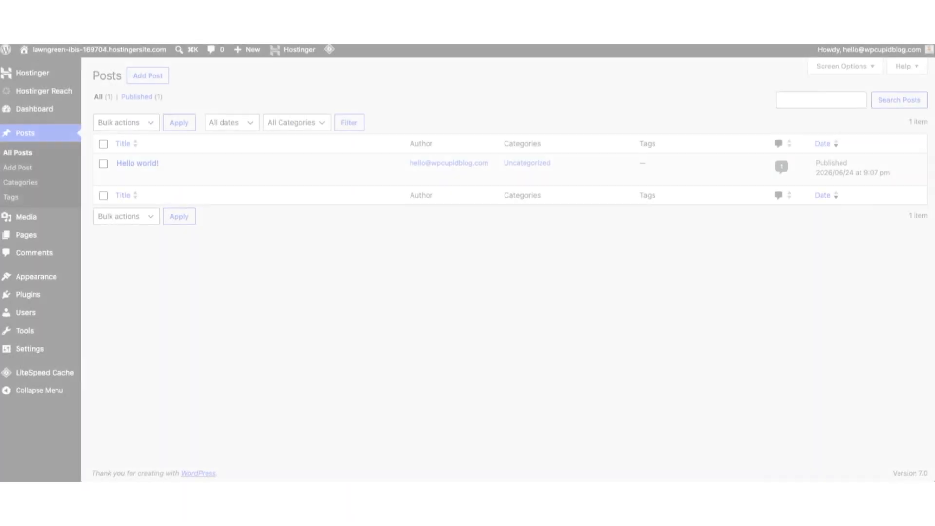
text(mo)
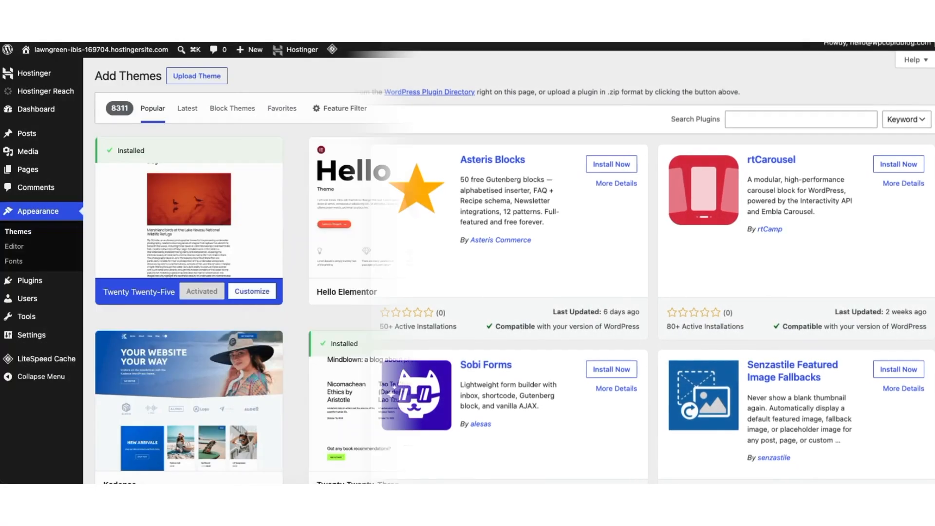
scroll(527, 311, down, 3)
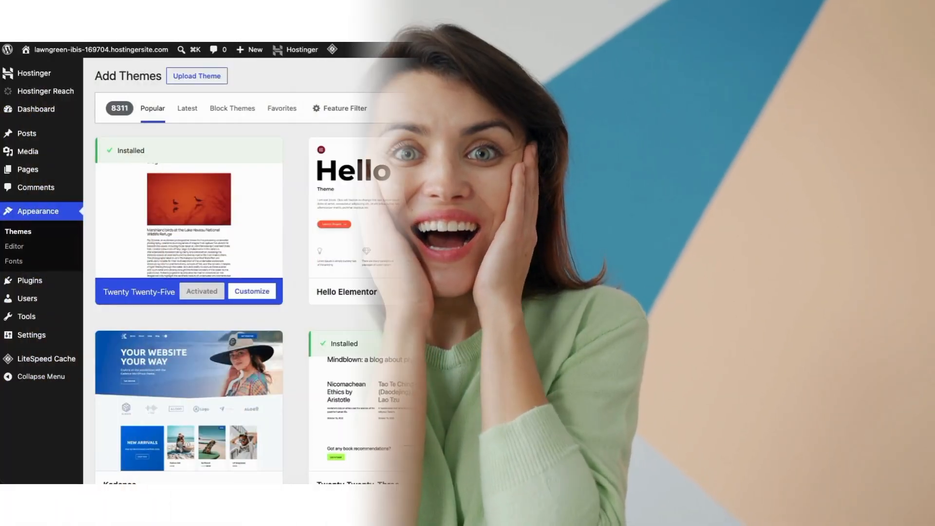
scroll(509, 271, down, 5)
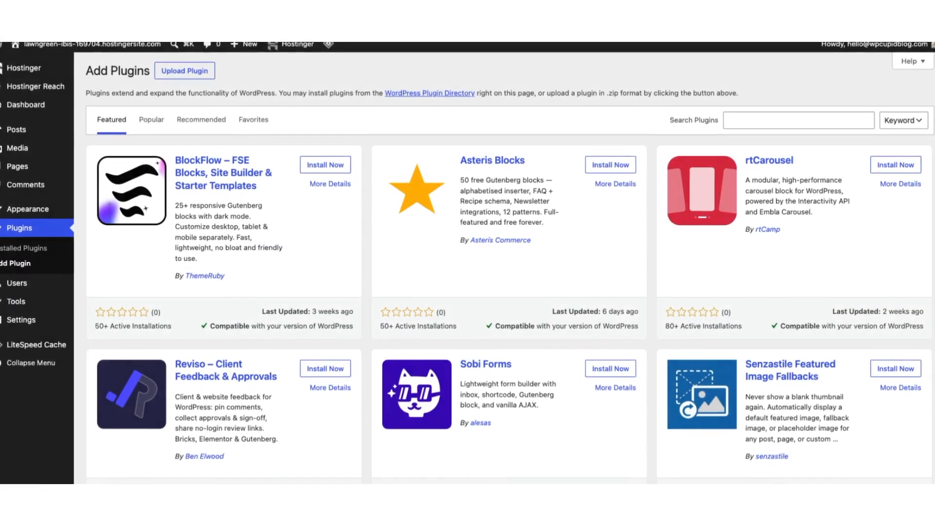
text(De)
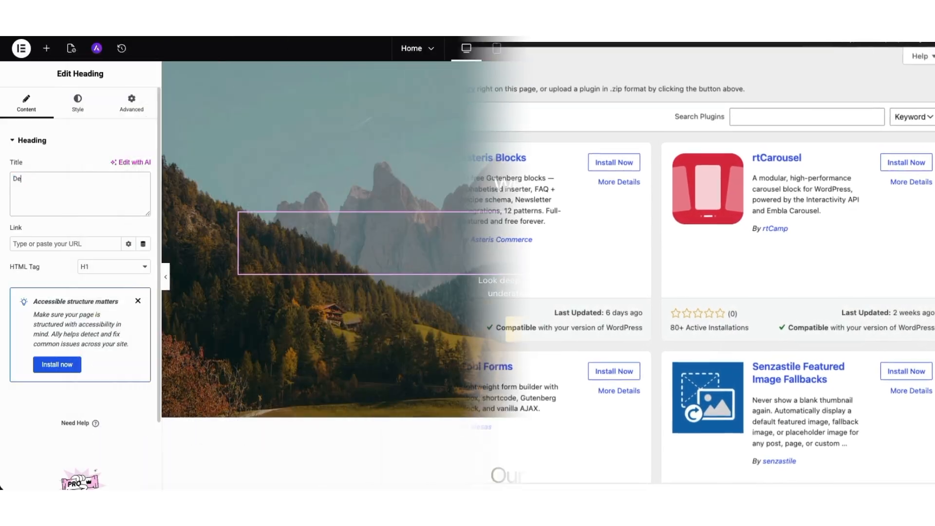
text(mo)
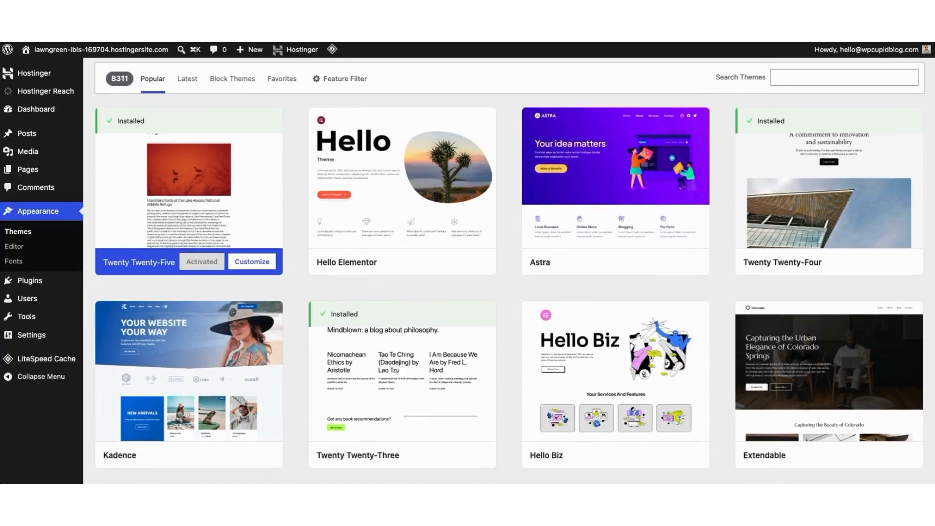
text(Demo W)
text(ebsi)
text(te)
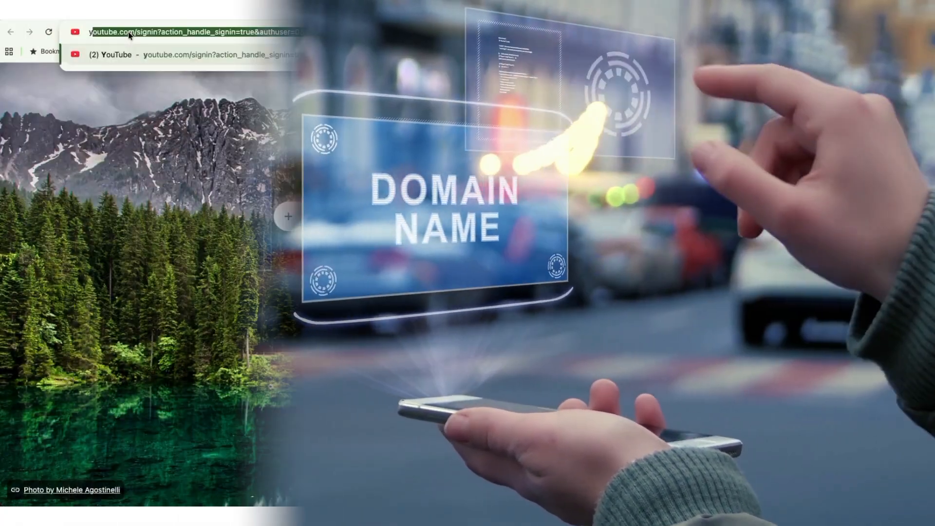
text(web)
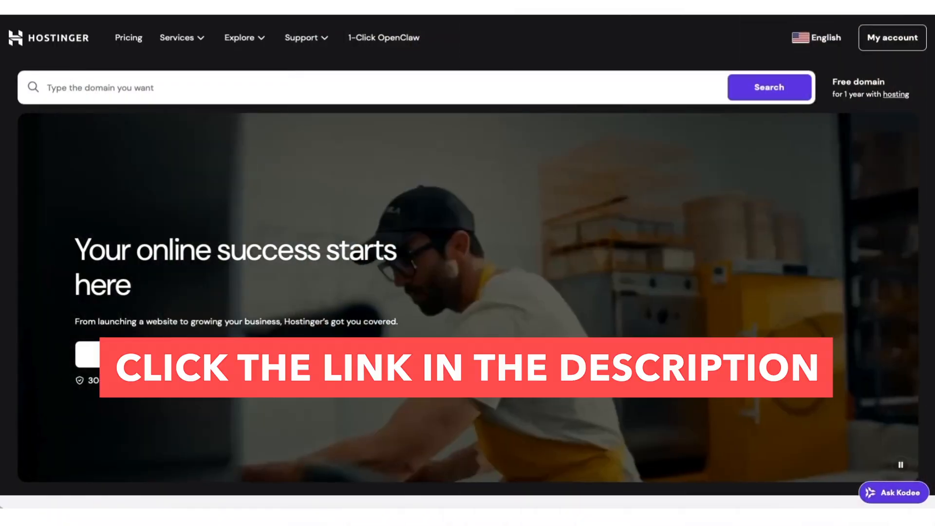
Look through the Hostinger home page, including the plans and prices, customer reviews, website builder and WordPress sections
scroll(468, 263, down, 15)
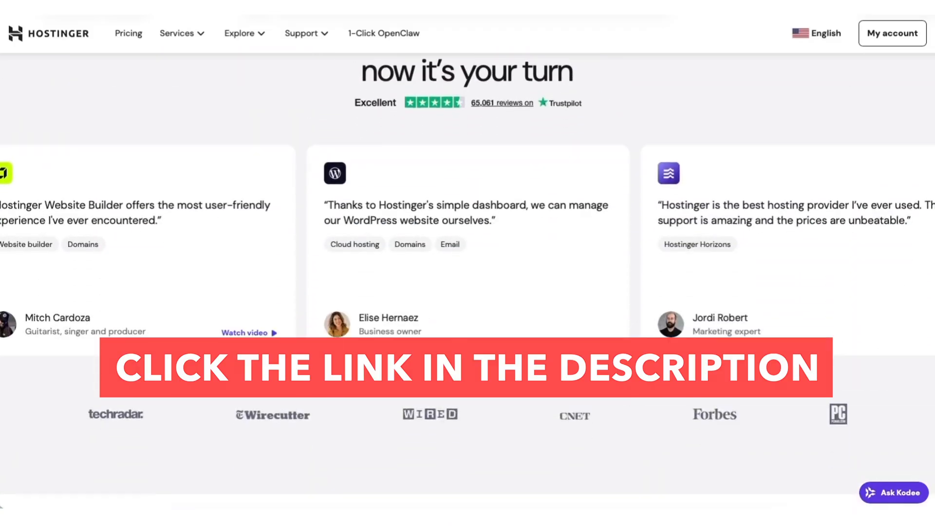
scroll(467, 263, down, 10)
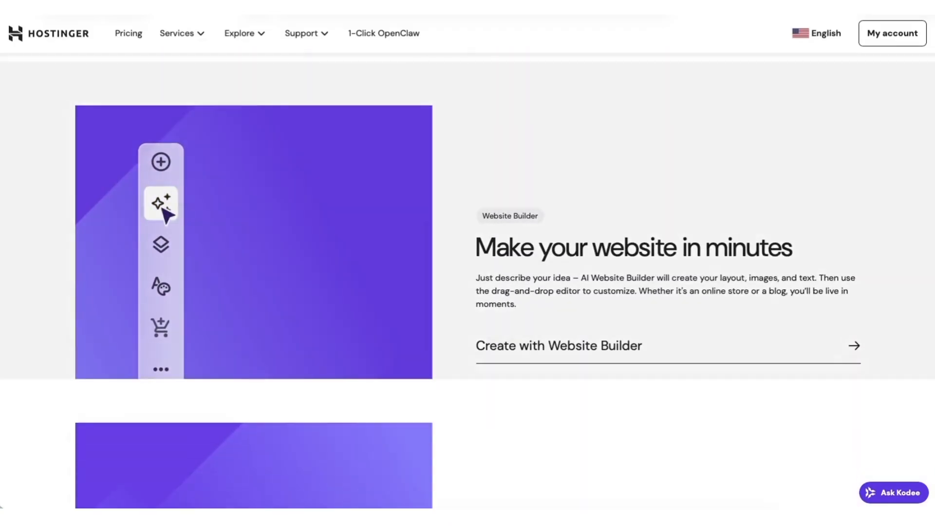
scroll(468, 263, down, 5)
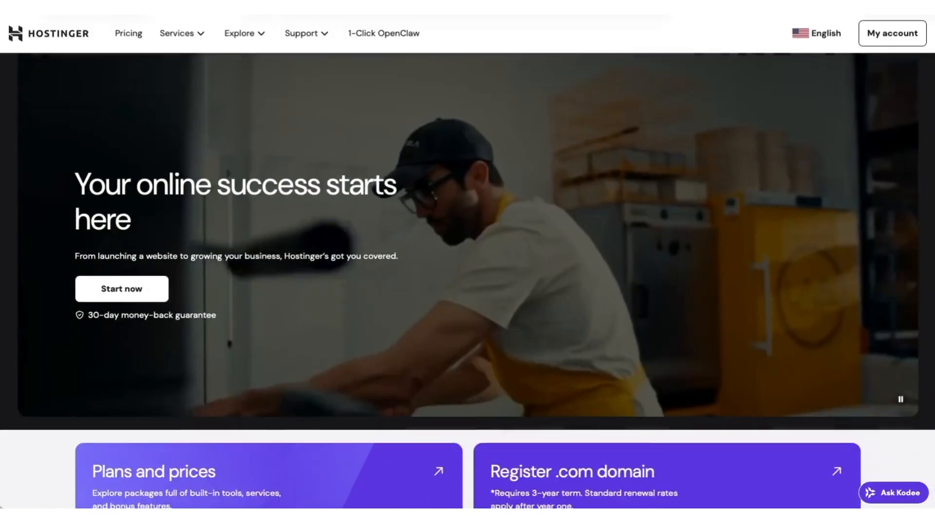
scroll(468, 263, down, 5)
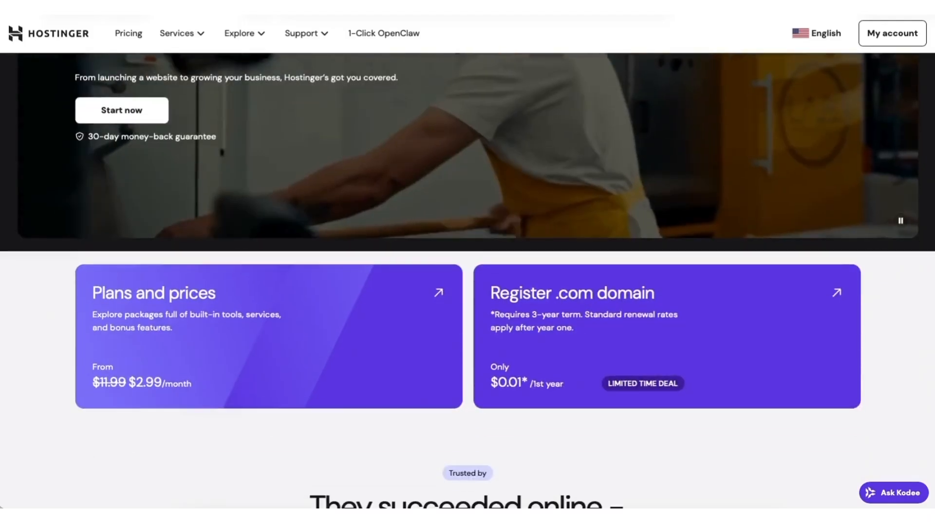
scroll(467, 263, down, 15)
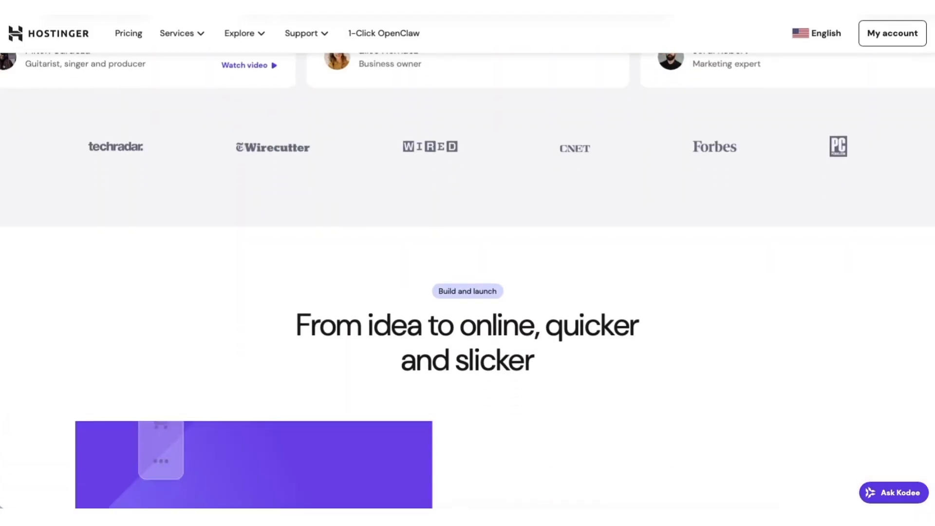
scroll(468, 263, down, 12)
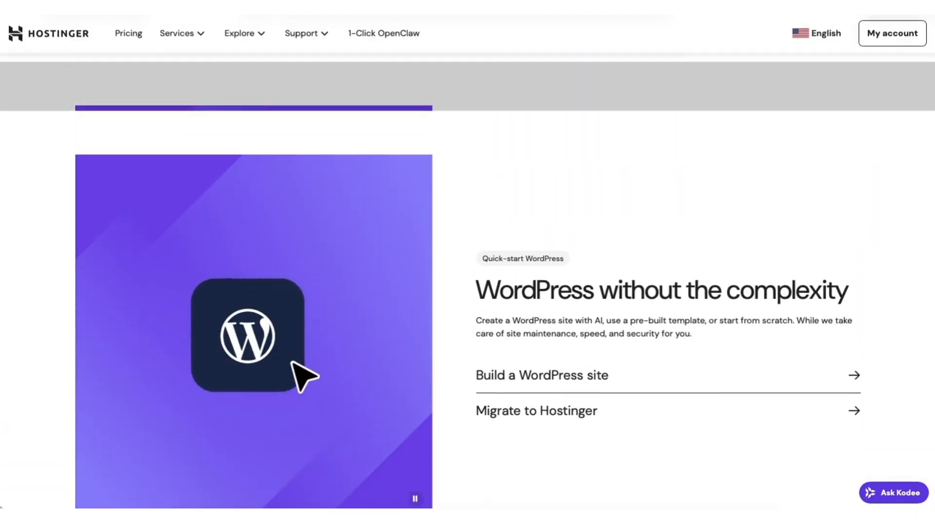
scroll(467, 263, down, 2)
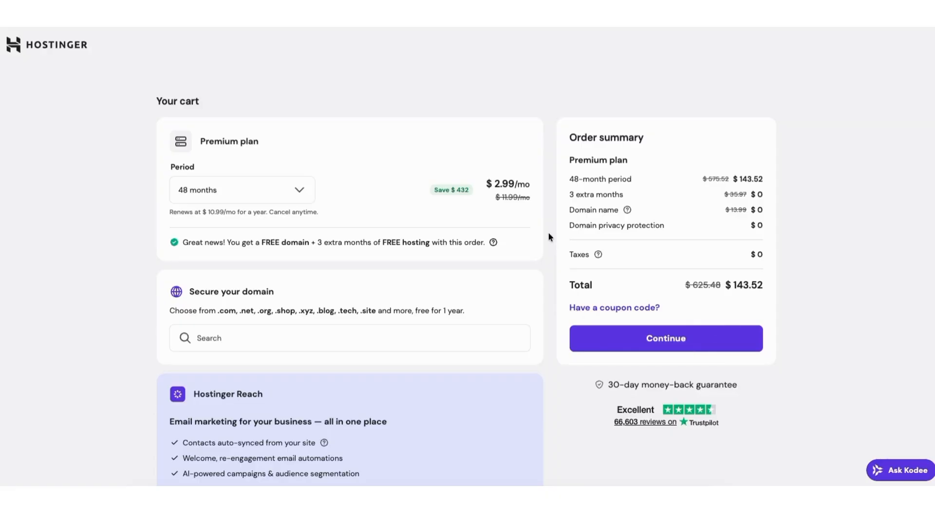
Apply the coupon code WPCUPID to the order and set the Premium plan's period to 12 months
click(600, 307)
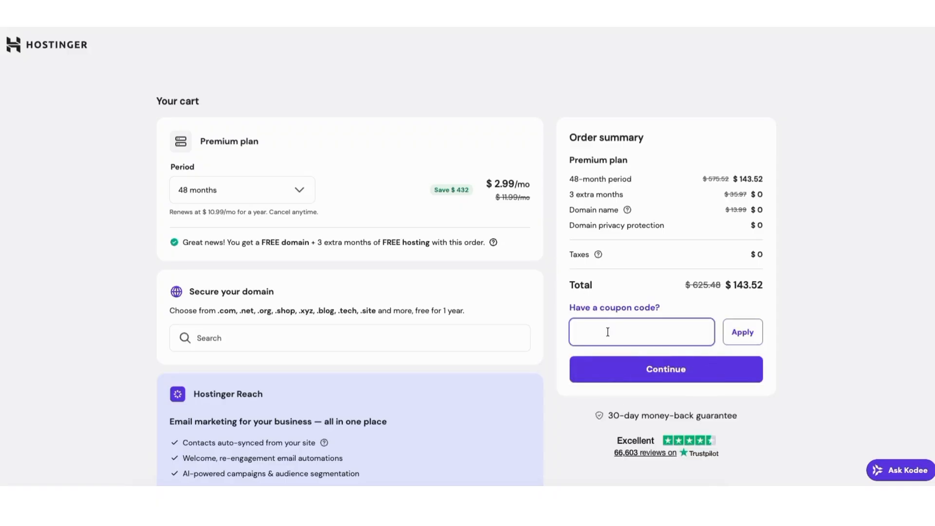
text(WPCUP)
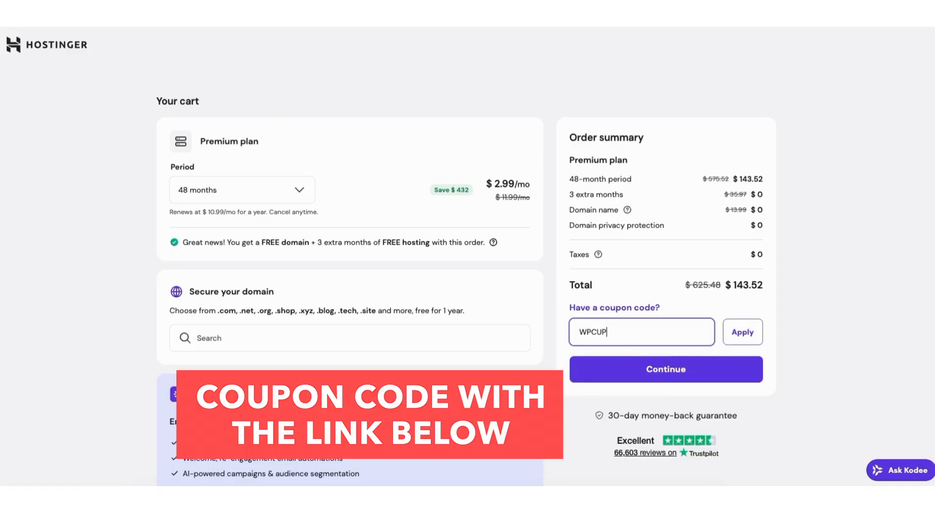
click(755, 336)
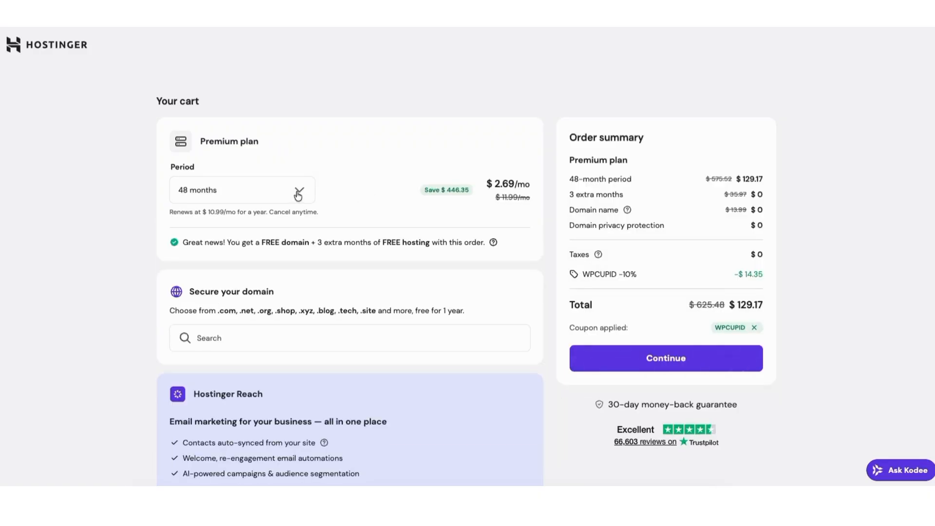
click(298, 194)
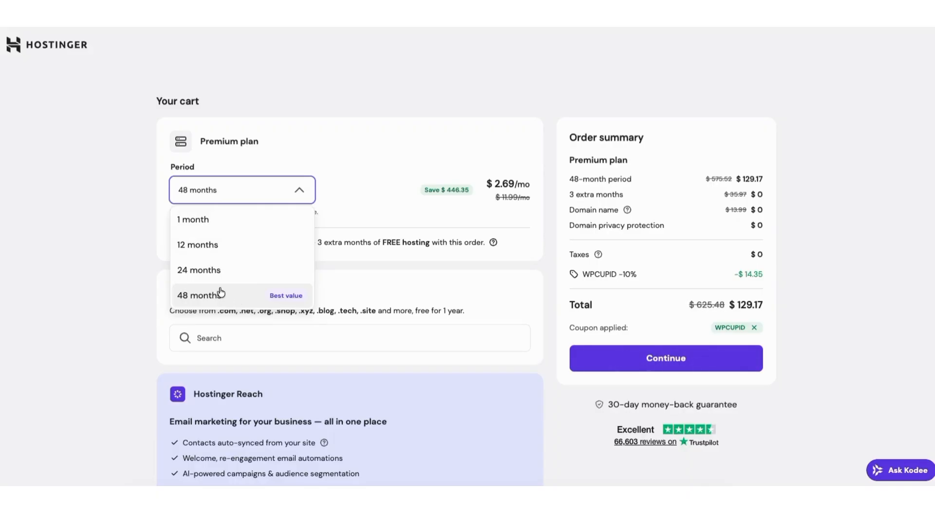
click(223, 246)
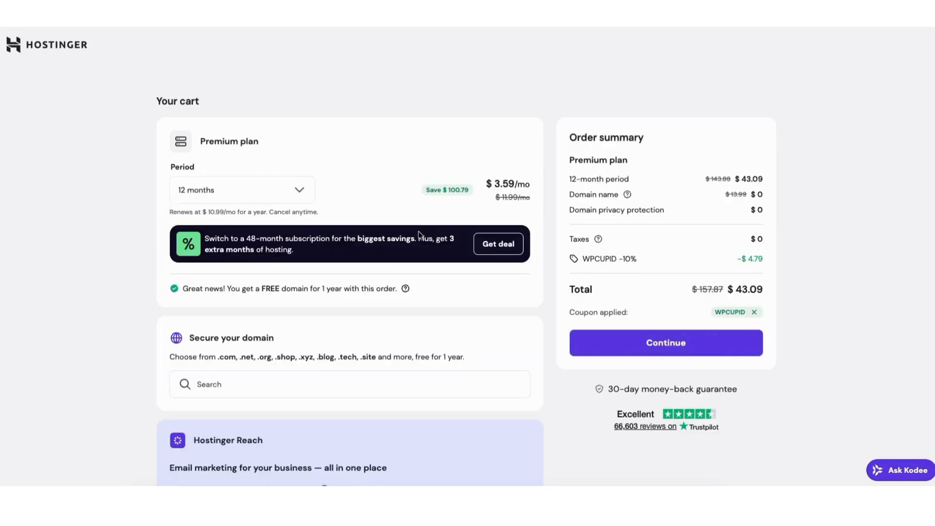
Add the domain testsite9393.com to the cart and set its registration period to 1 year
click(206, 385)
text(tes)
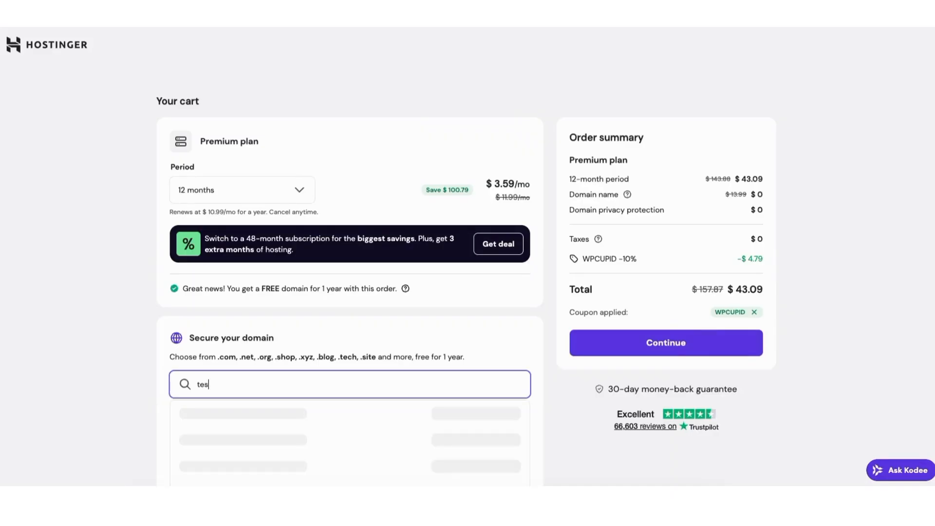
text(tsite9393.com)
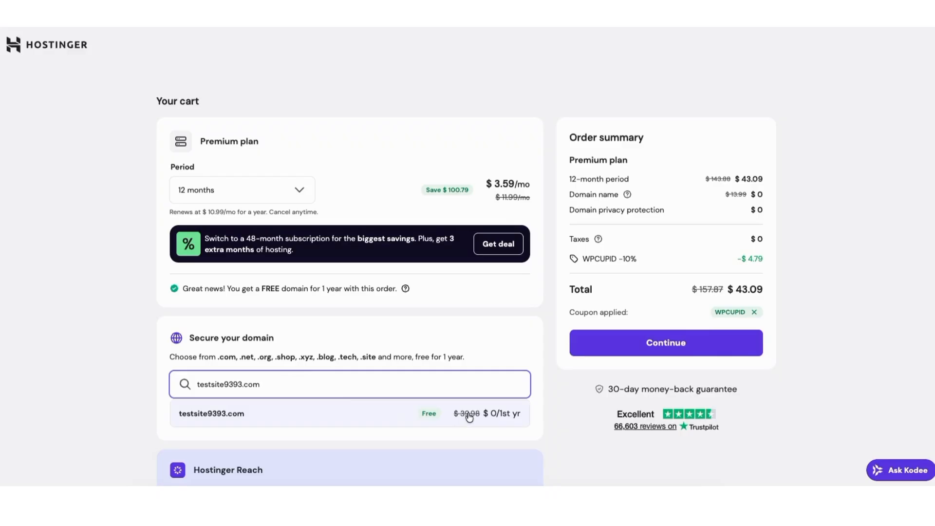
click(488, 414)
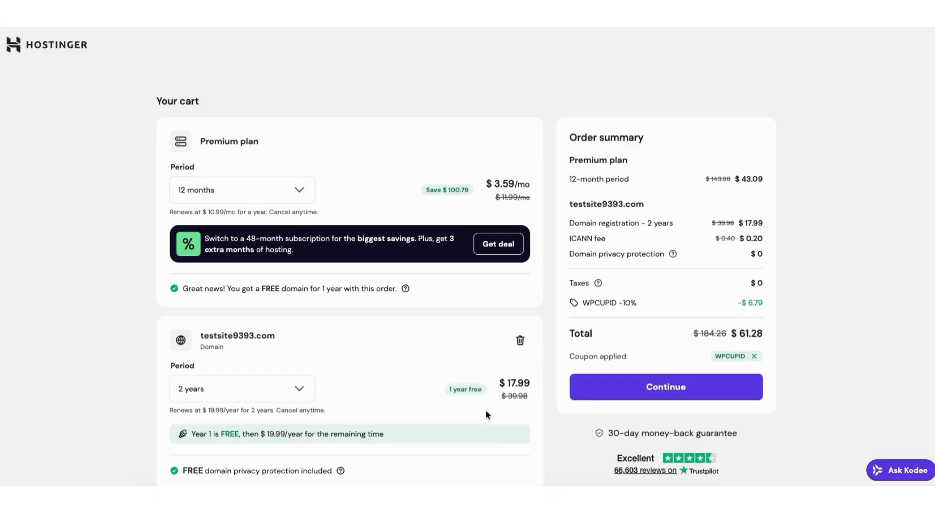
click(294, 389)
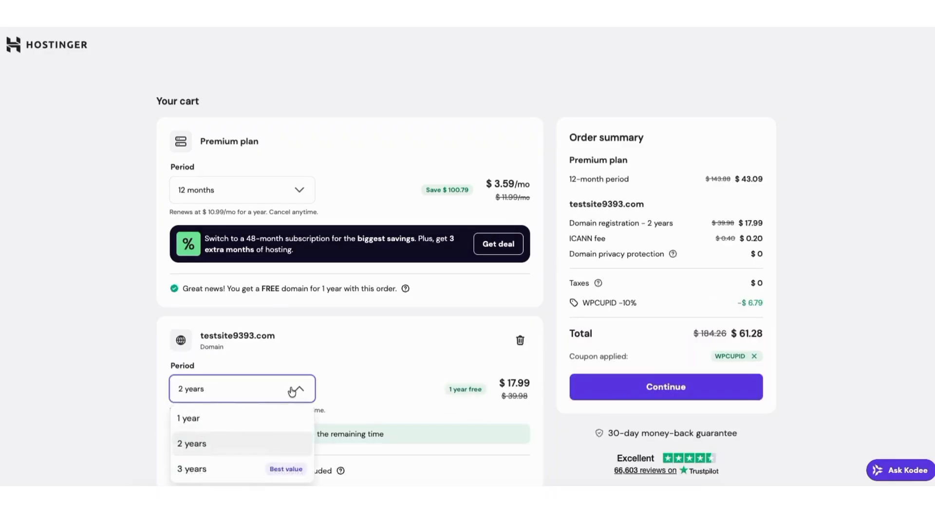
click(211, 418)
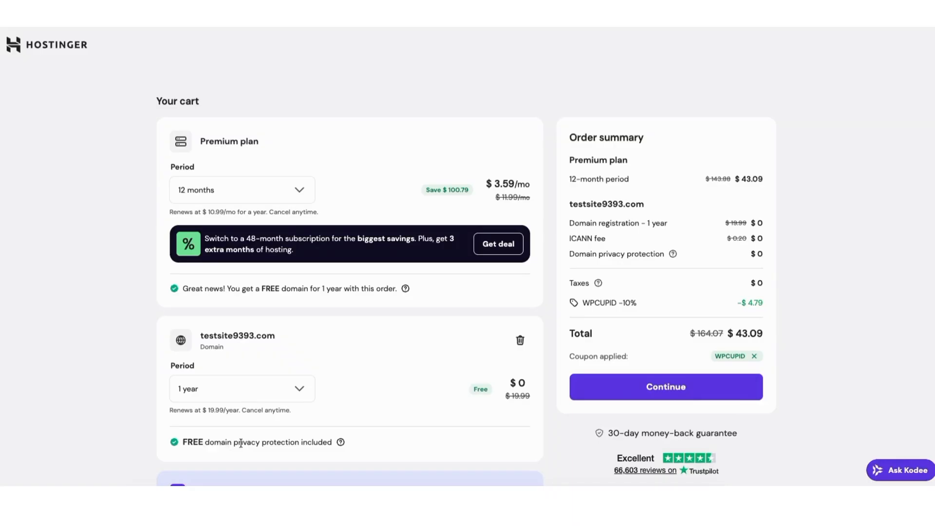
mouse_move(341, 444)
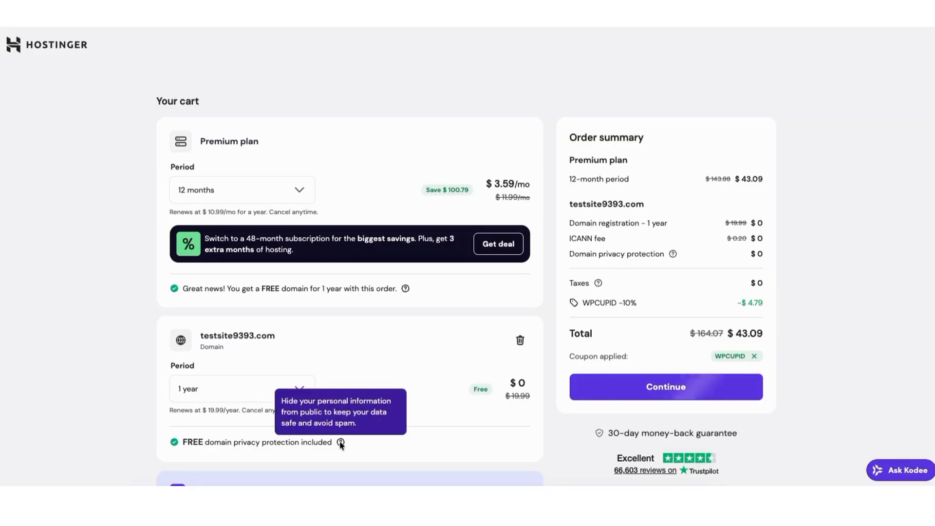
Check the monthly recipient options of Hostinger Reach and continue the order without adding email marketing
scroll(468, 255, down, 2)
scroll(932, 282, down, 4)
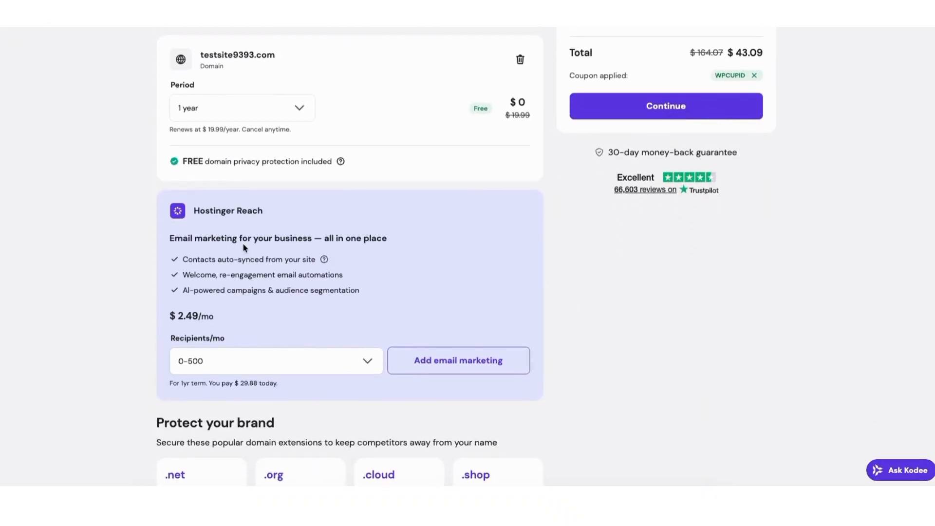
click(266, 366)
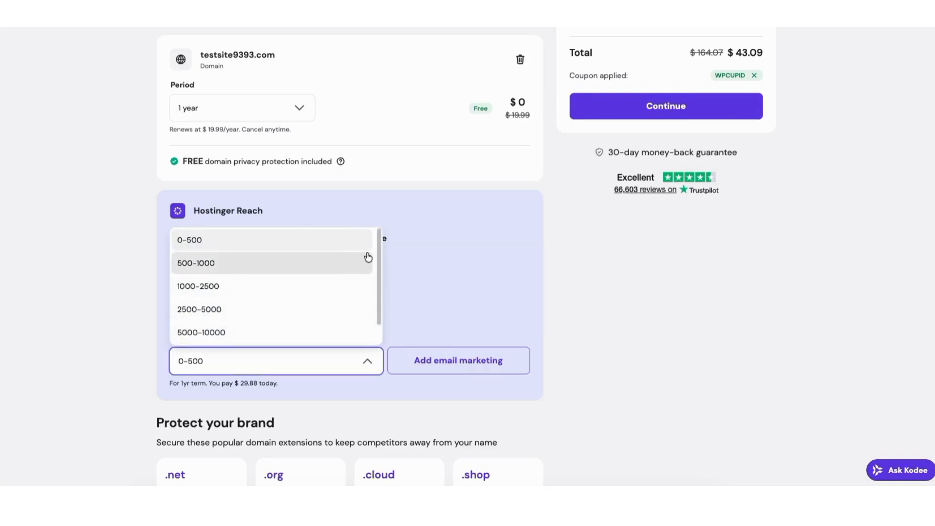
drag(378, 247, 378, 273)
click(130, 338)
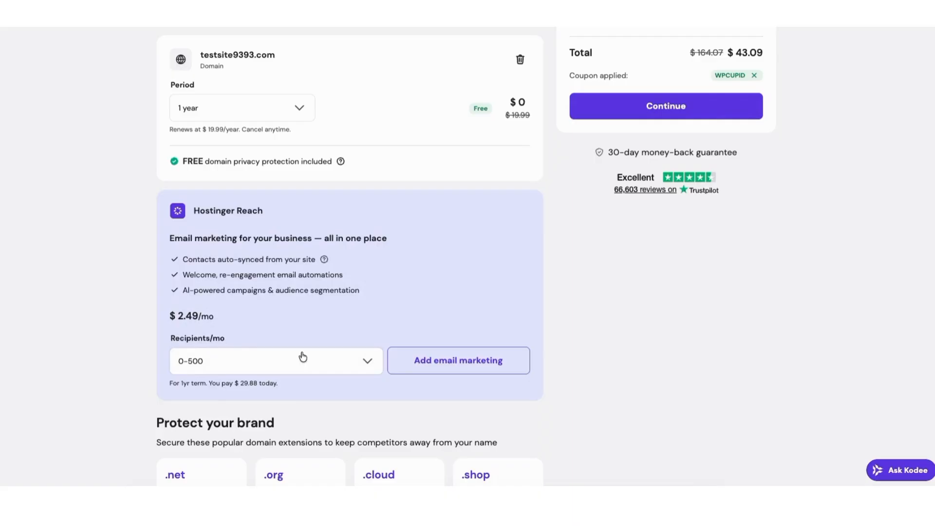
click(624, 105)
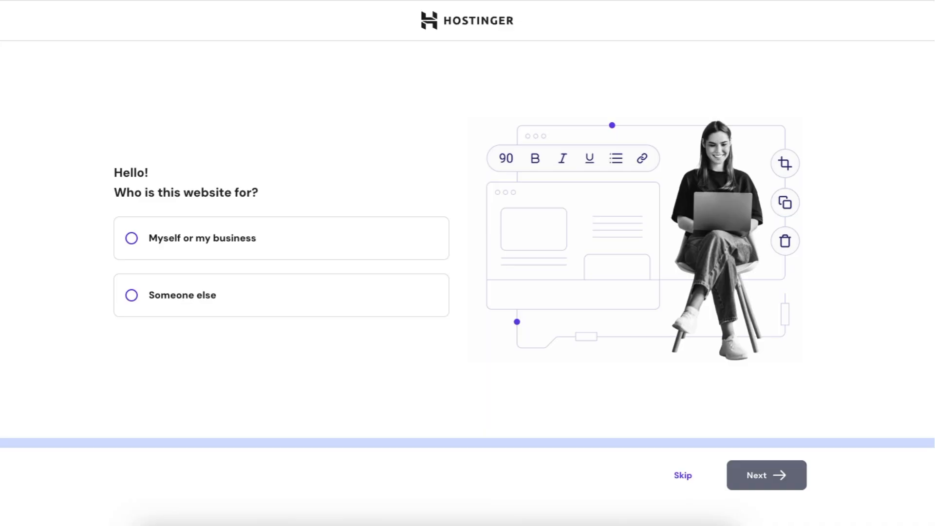
Answer the website setup questions with Myself or my business, Create a website, and WordPress
click(131, 238)
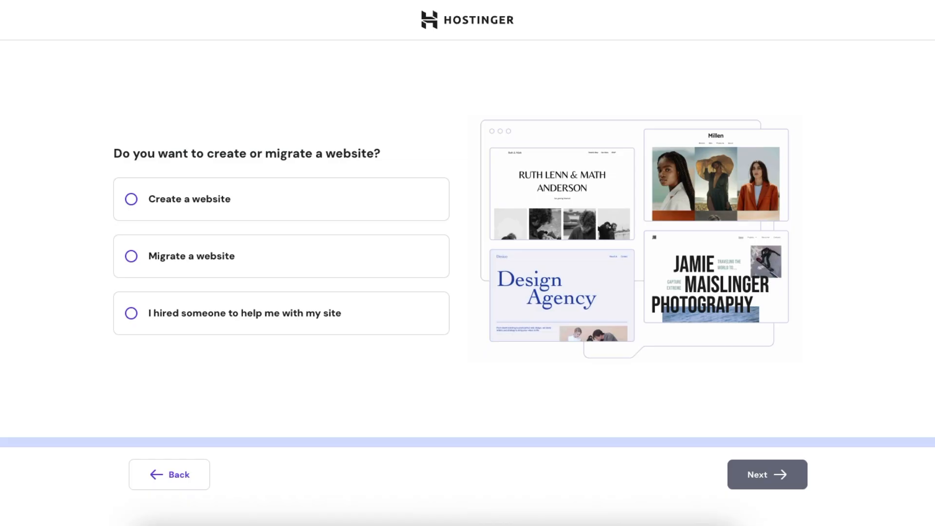
click(189, 200)
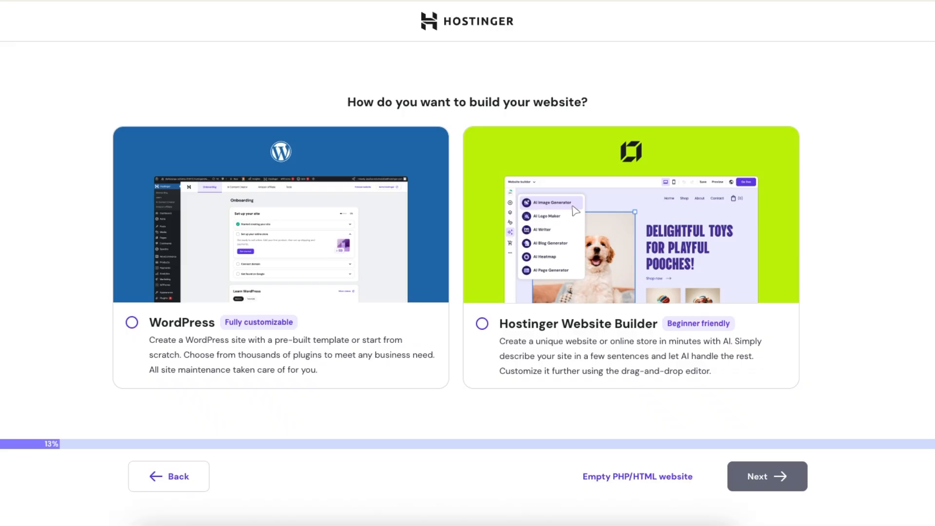
click(131, 322)
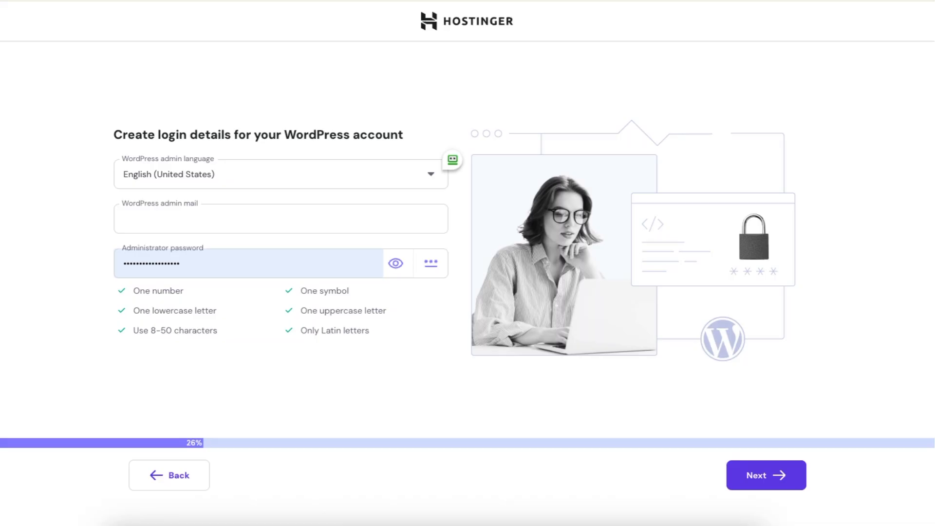
Check the WordPress admin language options and choose a temporary domain for the website
click(431, 174)
scroll(448, 204, down, 3)
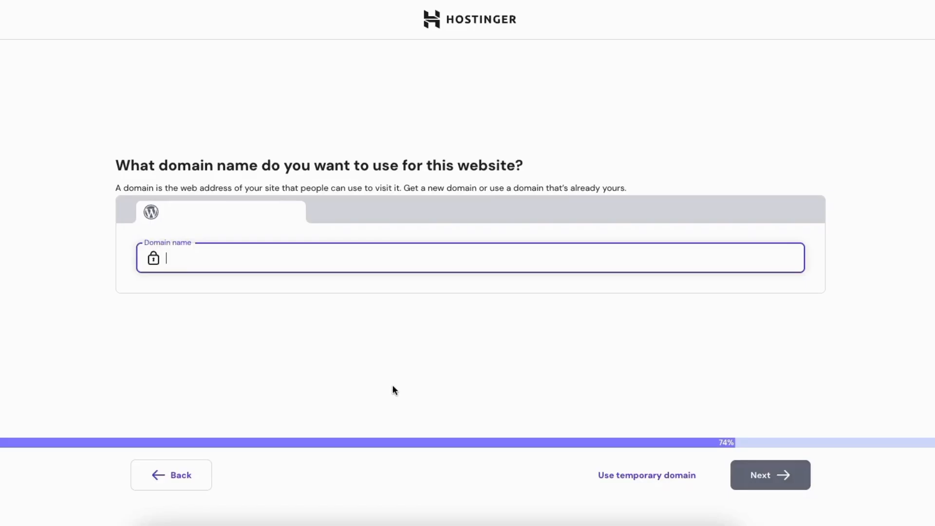
click(609, 477)
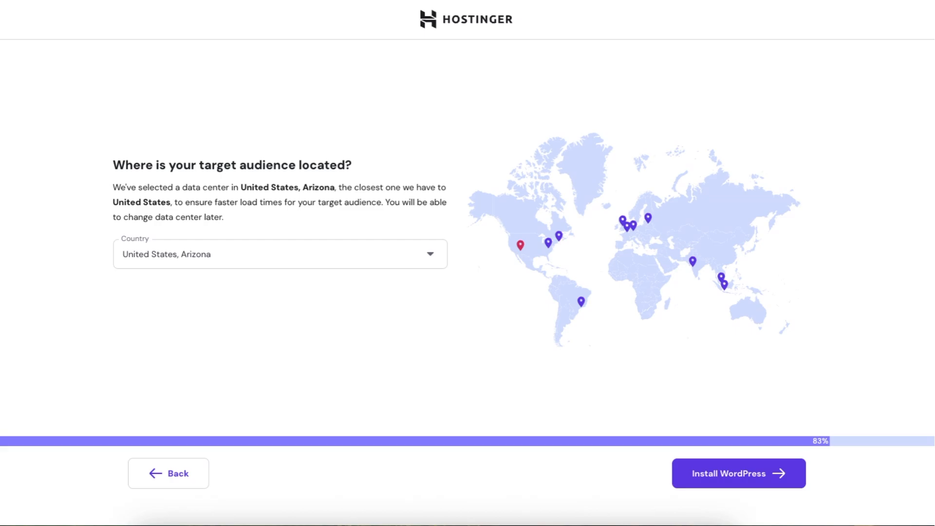
Review the data center locations offered for the target audience, keeping United States, Arizona
click(409, 256)
drag(449, 284, 450, 348)
click(244, 326)
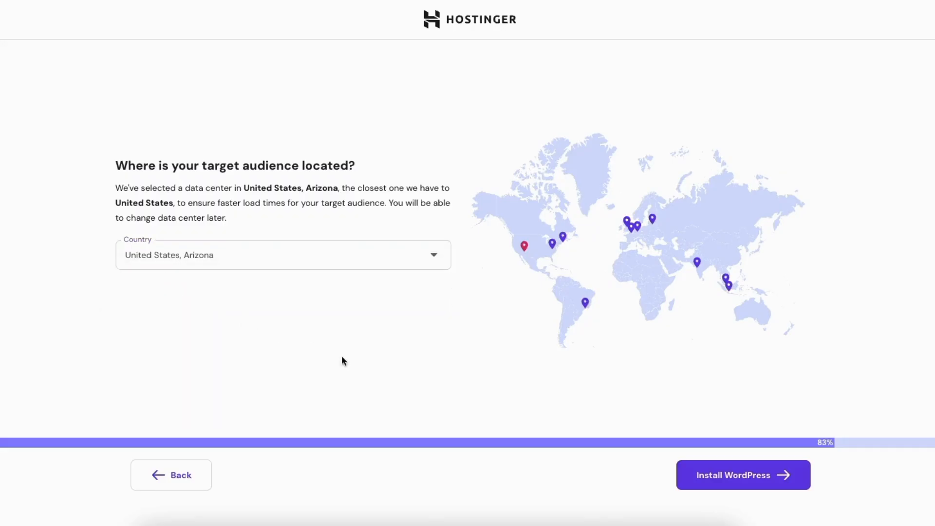
Install WordPress and check the editor and site language options for the website idea, keeping Elementor and English
click(710, 481)
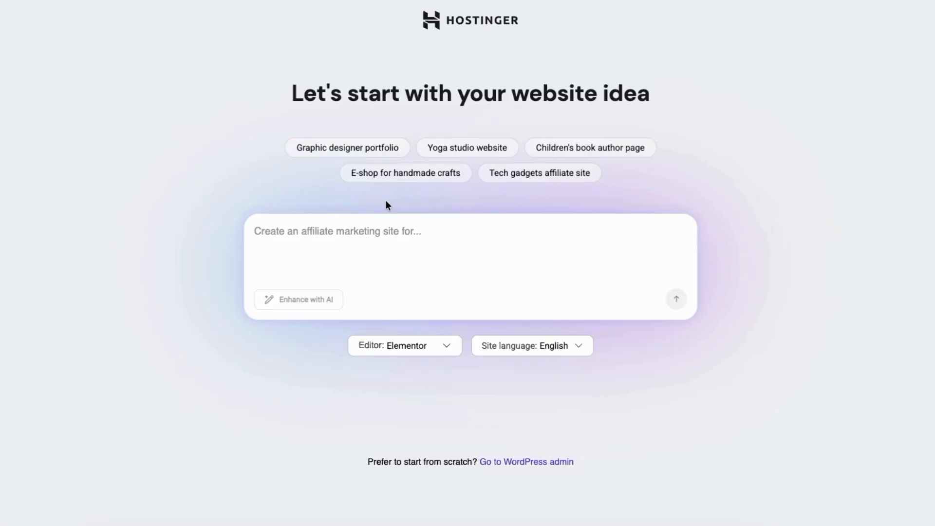
click(407, 348)
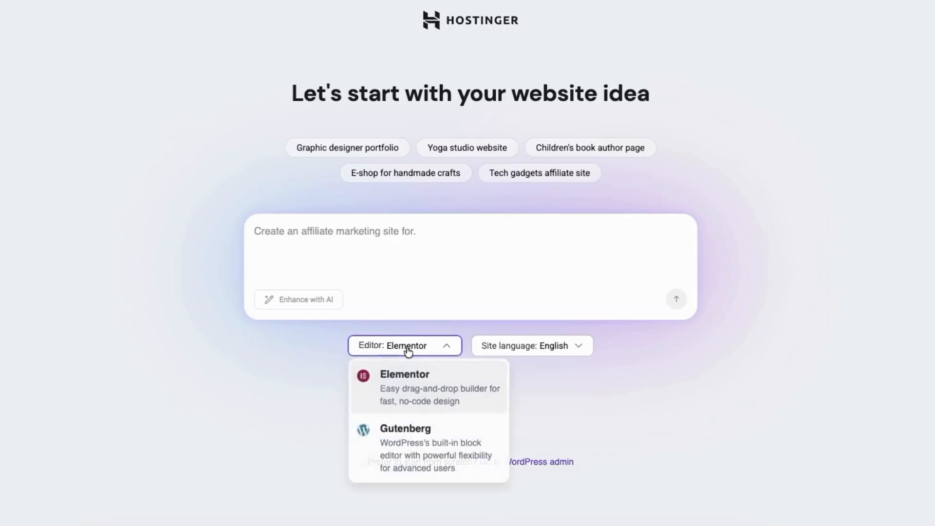
click(306, 405)
click(578, 348)
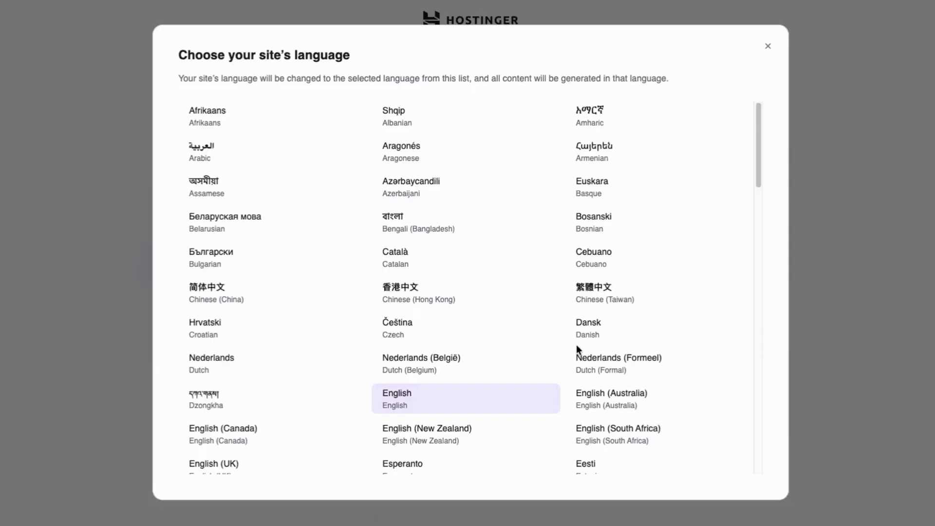
click(768, 45)
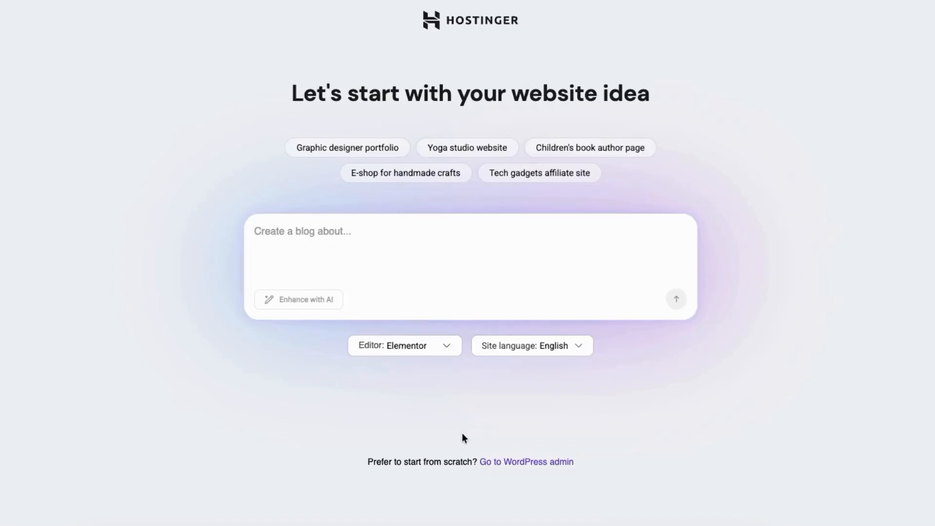
Start from scratch in the WordPress admin instead of using the AI site idea, and deactivate the Hostinger Easy Onboarding plugin
click(504, 463)
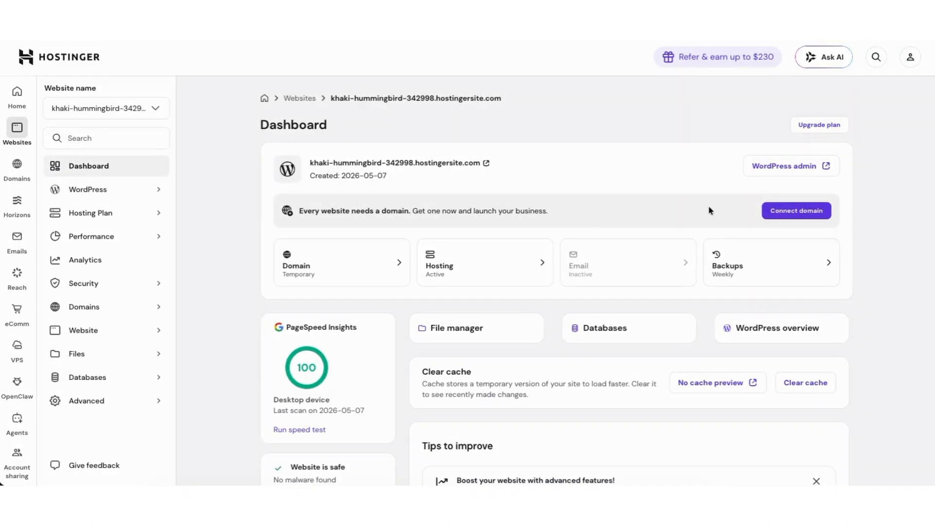
click(777, 168)
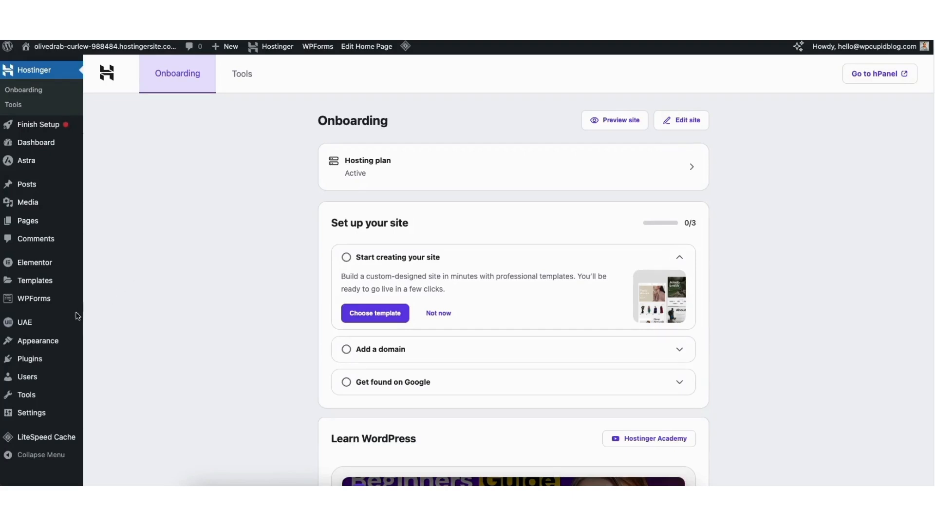
mouse_move(29, 360)
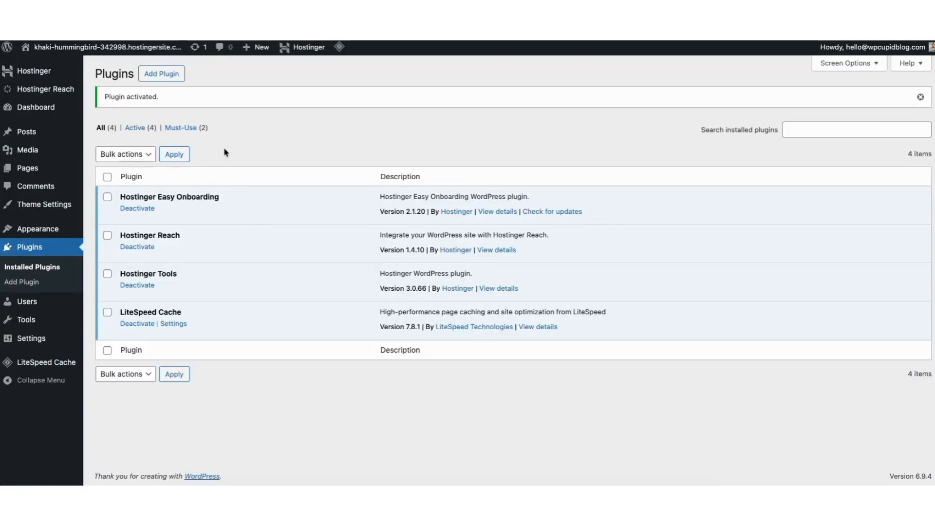
click(138, 209)
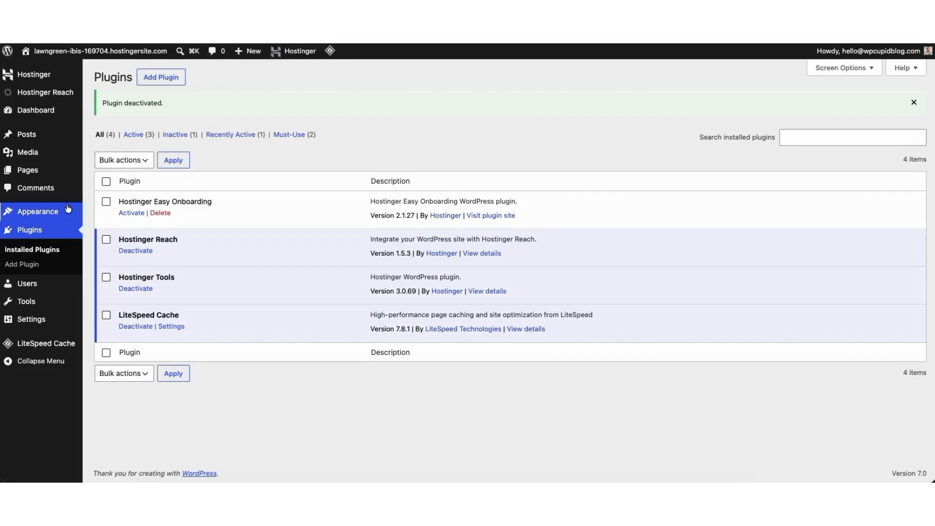
Search the theme library for "astra", then install and activate the Astra theme
mouse_move(70, 215)
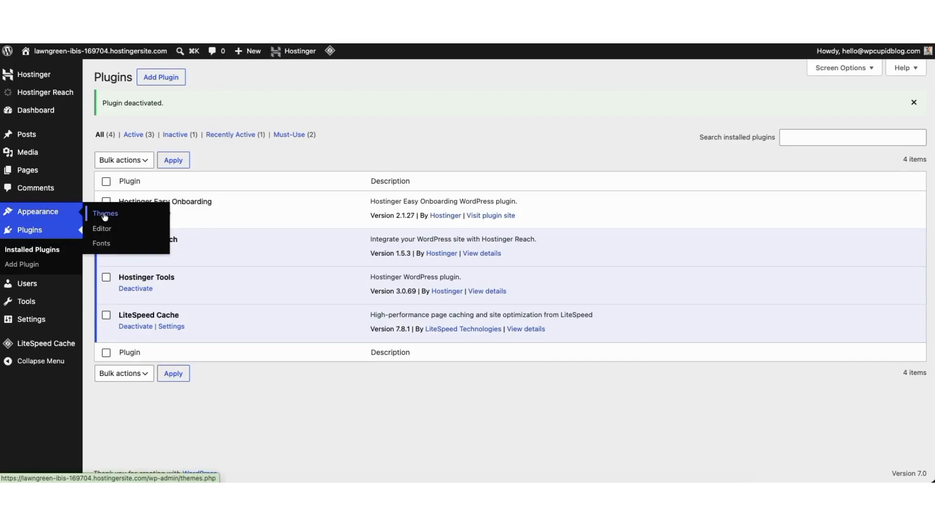
click(105, 214)
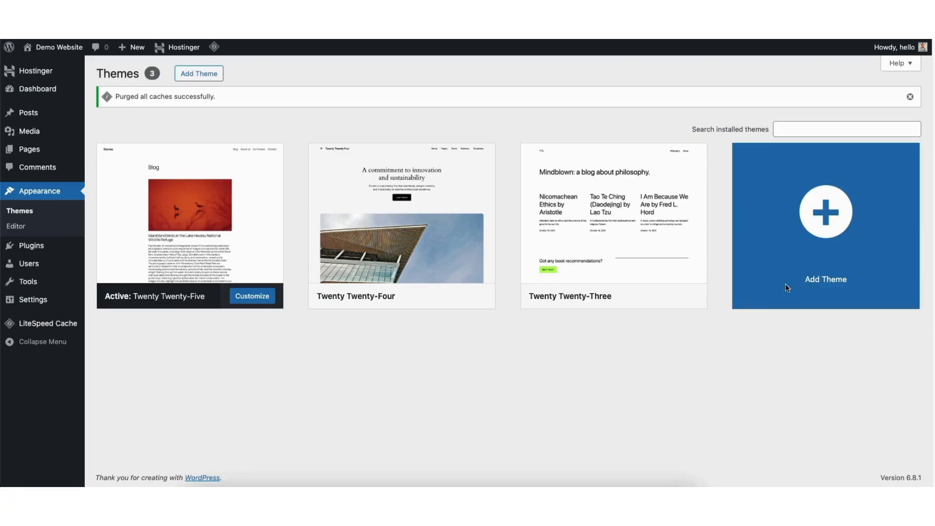
click(806, 244)
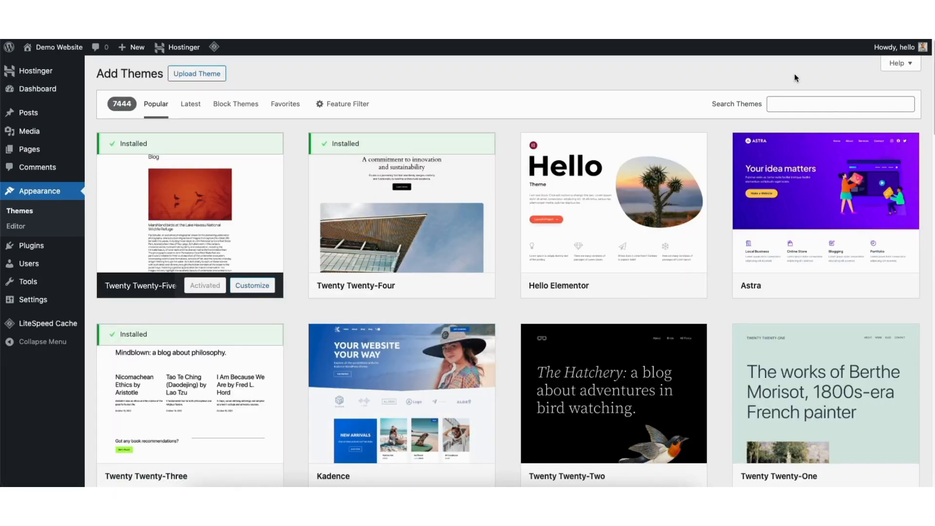
click(783, 104)
text(astra)
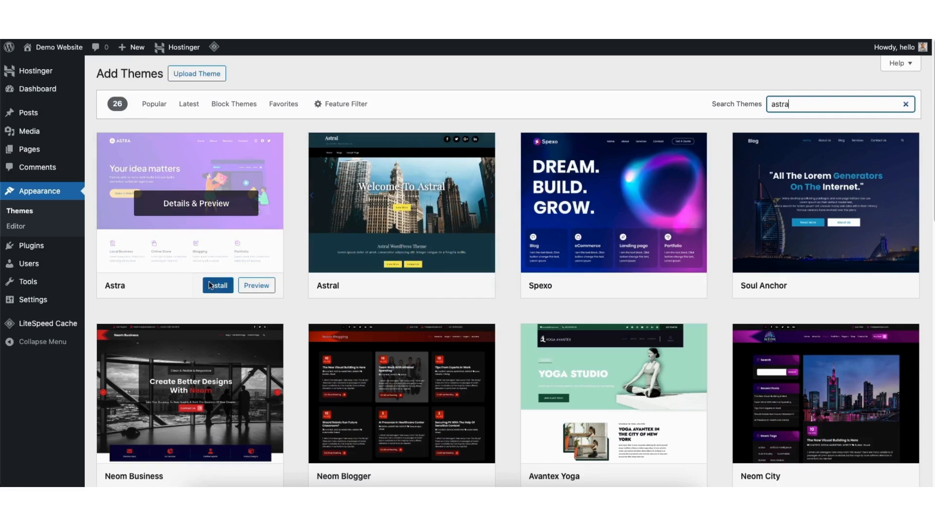
click(211, 286)
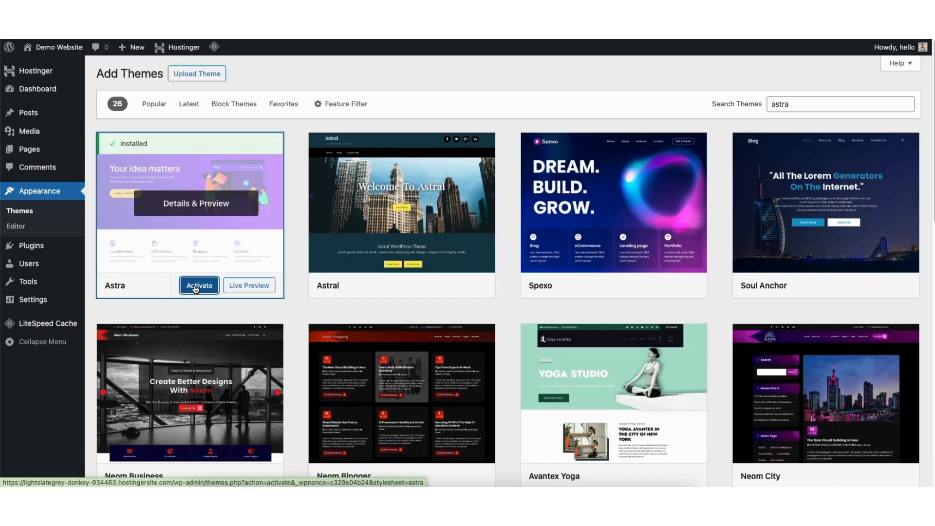
click(195, 287)
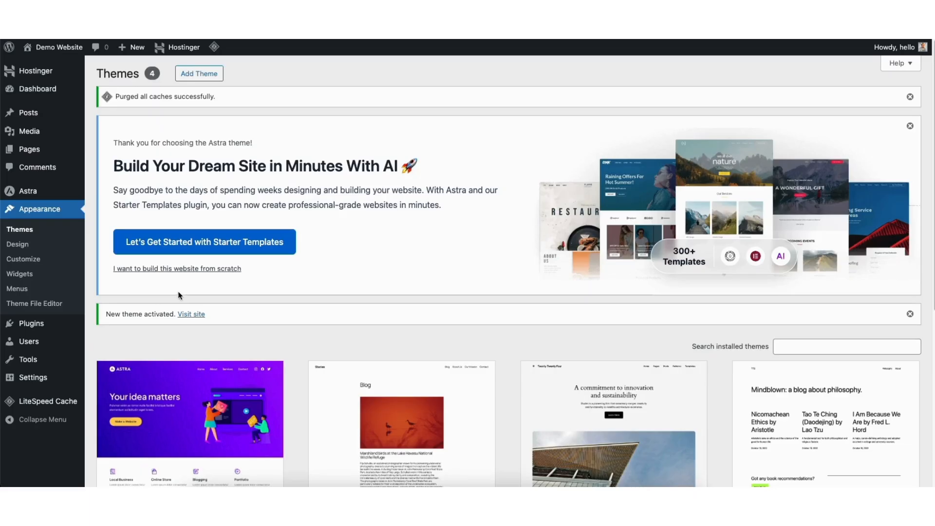
Search the plugin directory for "starter templates", install the Starter Templates plugin by Brainstorm Force, and exit the Astra guided setup
mouse_move(36, 326)
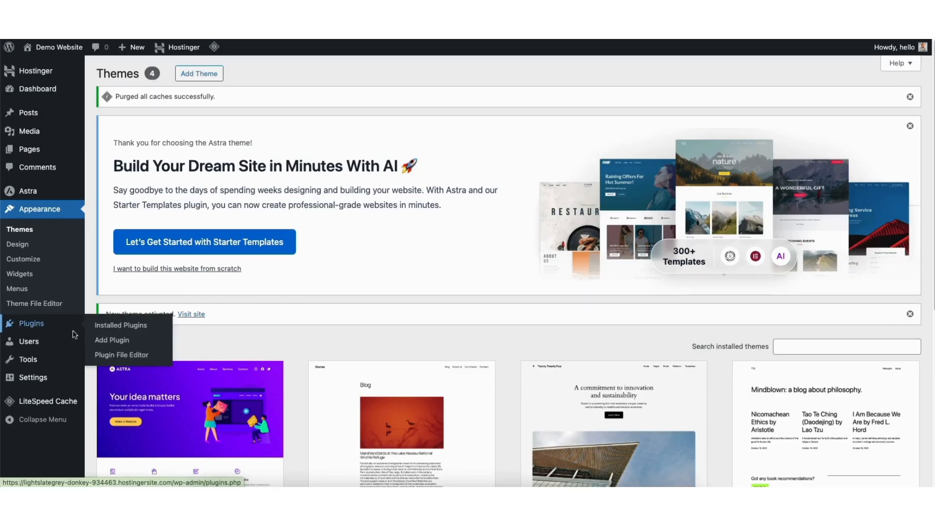
click(115, 345)
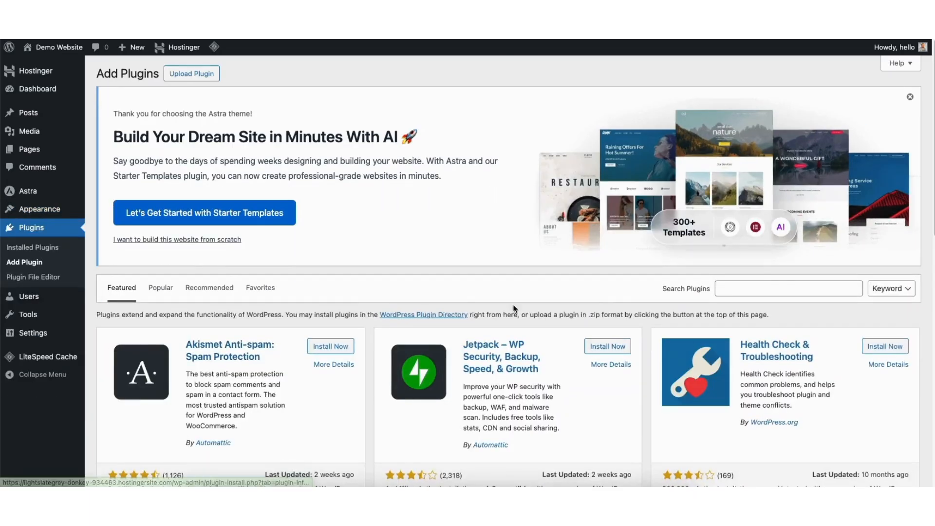
click(743, 283)
text(starter templates)
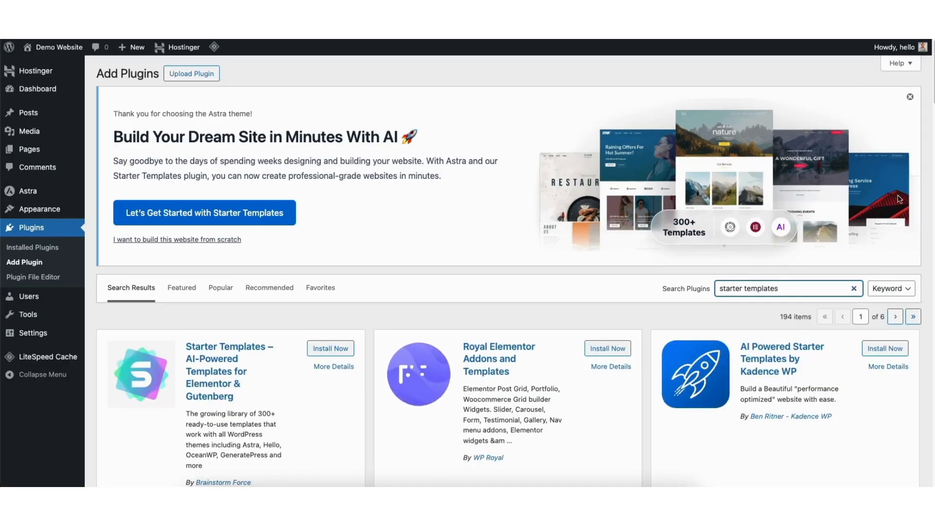
click(317, 349)
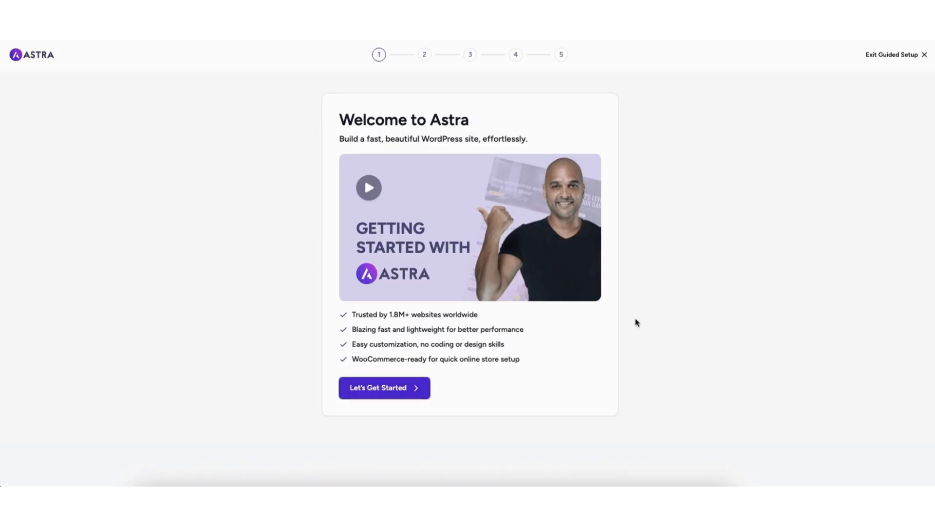
click(887, 54)
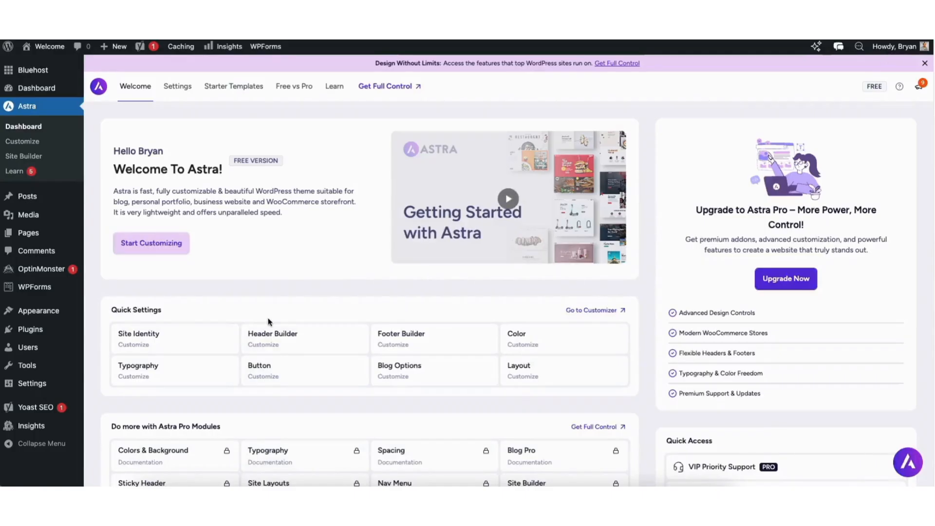
Open Starter Templates, choose the classic templates with Elementor as page builder, and dismiss the AI builder offer
mouse_move(48, 308)
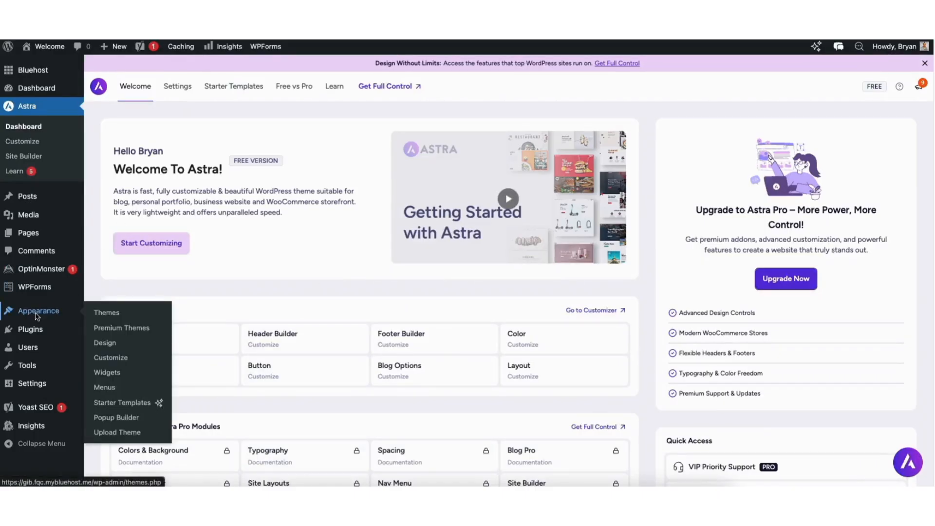
click(118, 405)
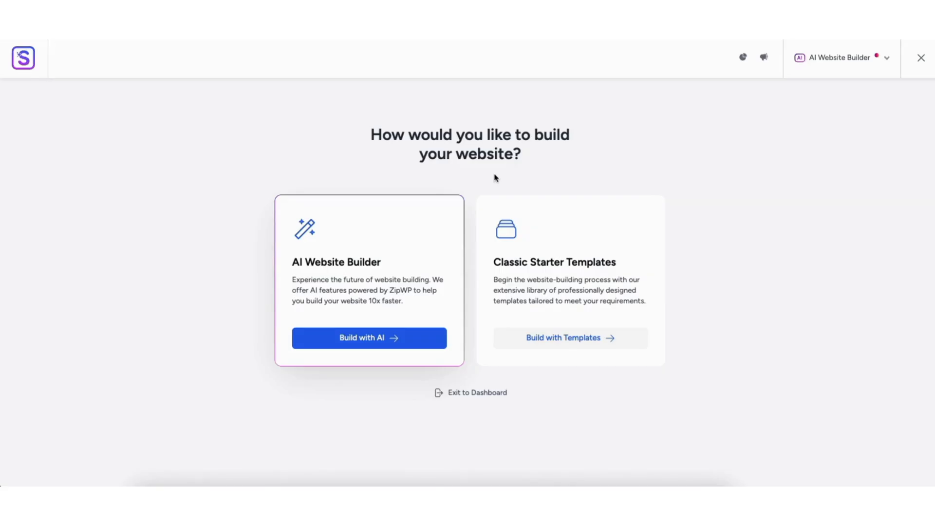
click(546, 343)
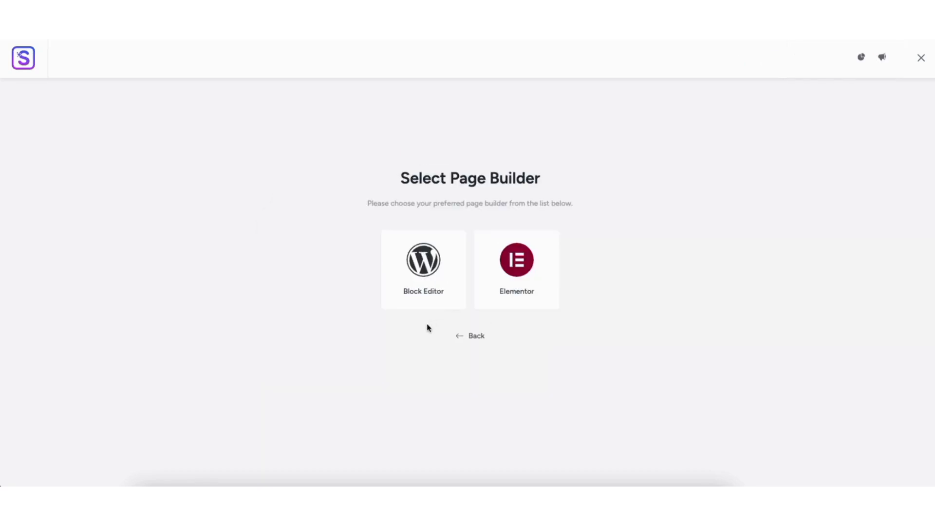
click(515, 274)
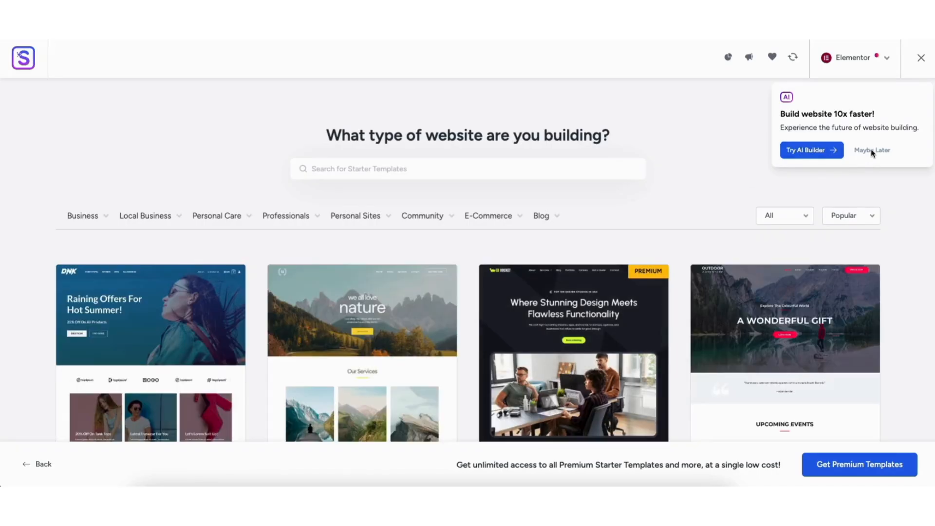
click(872, 151)
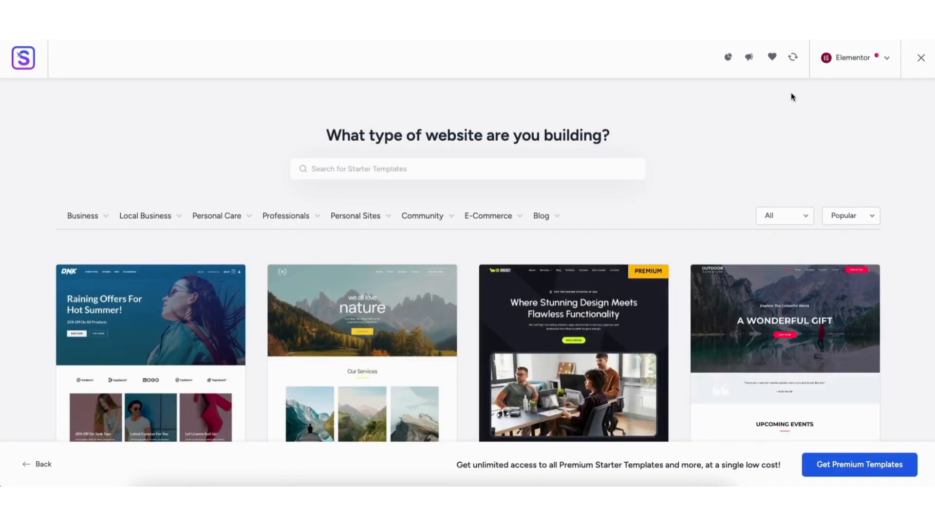
click(855, 59)
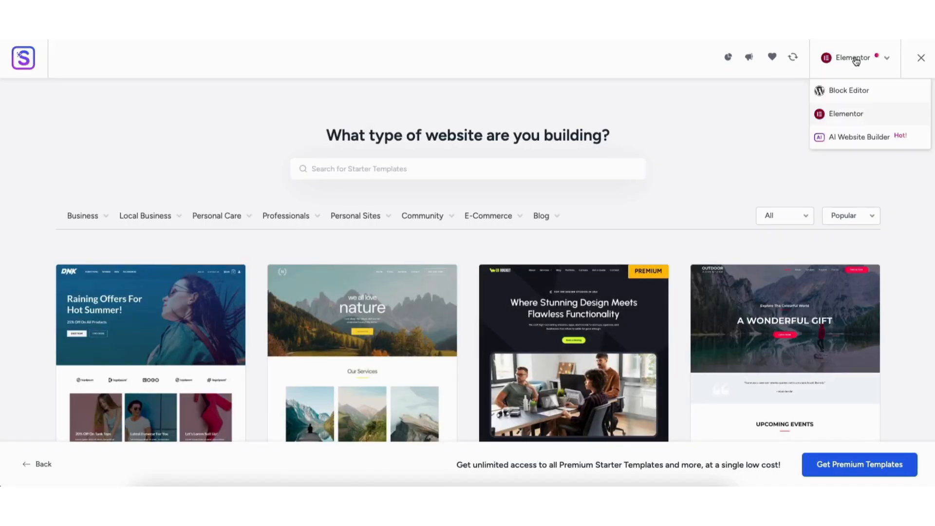
click(850, 115)
Browse the library of free and premium Elementor starter templates
scroll(850, 117, down, 10)
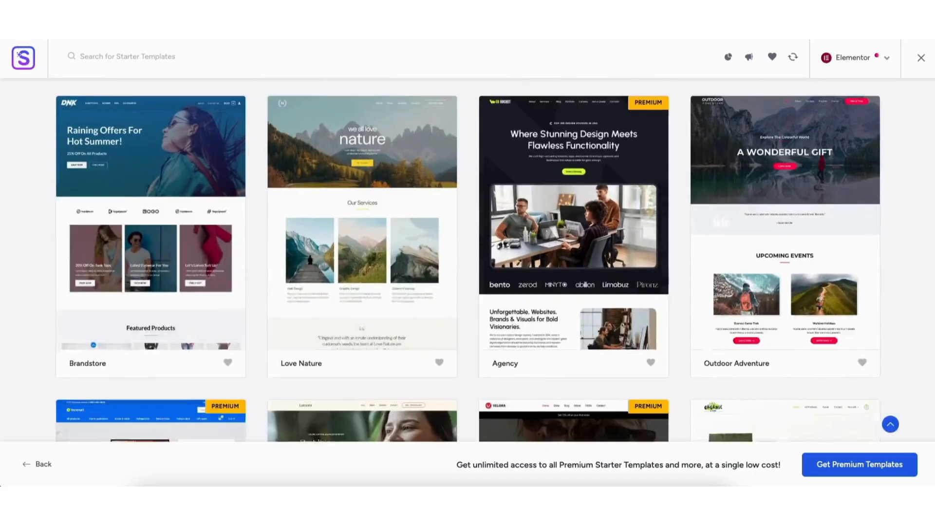
scroll(701, 180, down, 10)
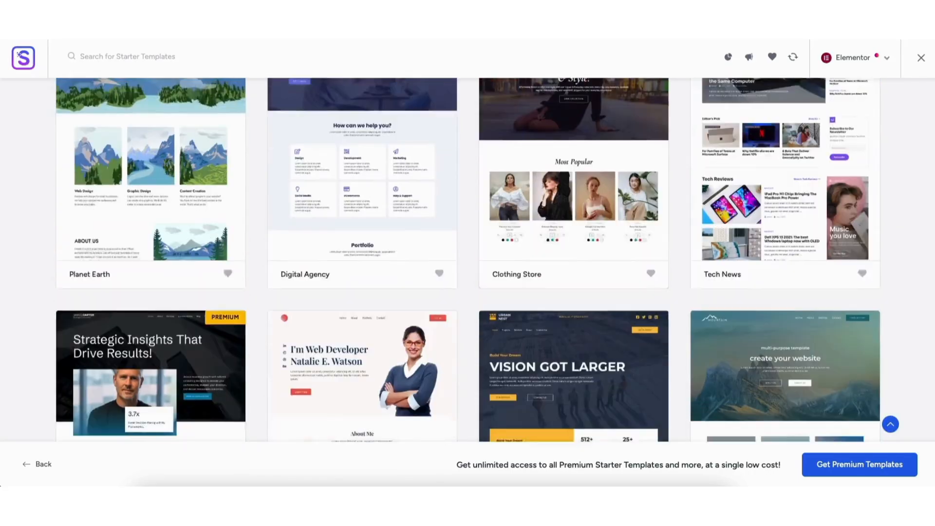
scroll(700, 179, down, 20)
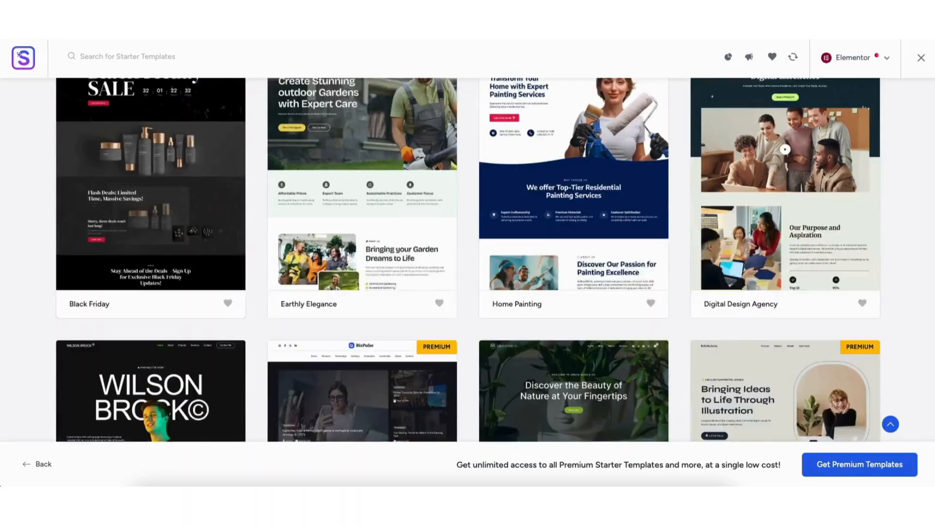
scroll(468, 259, down, 3)
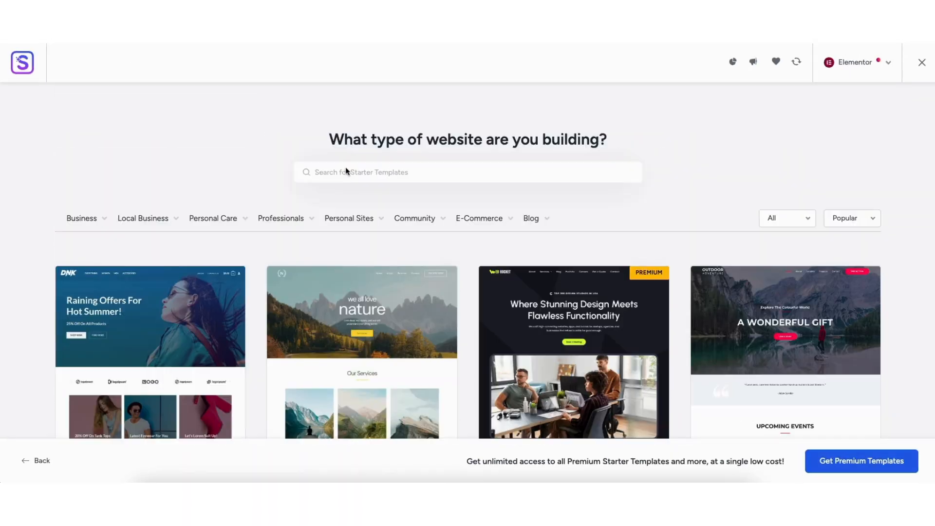
click(346, 169)
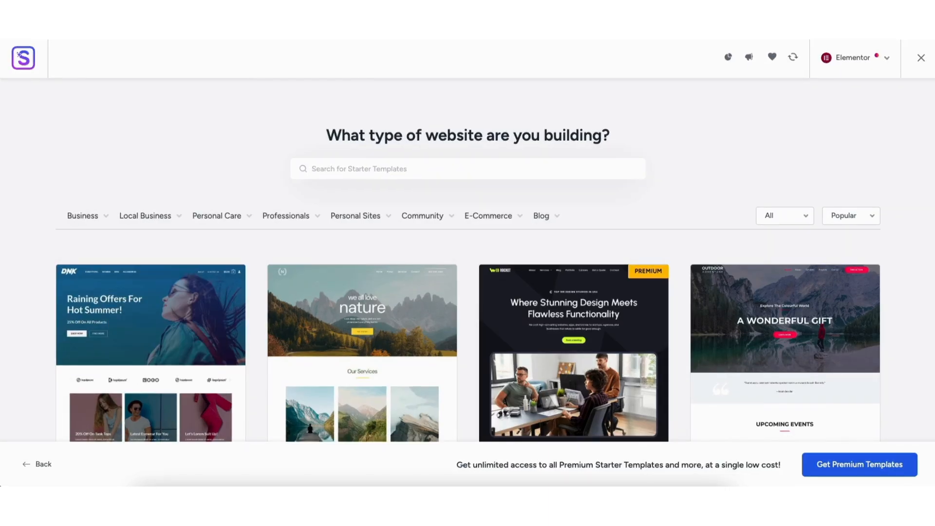
scroll(468, 292, down, 15)
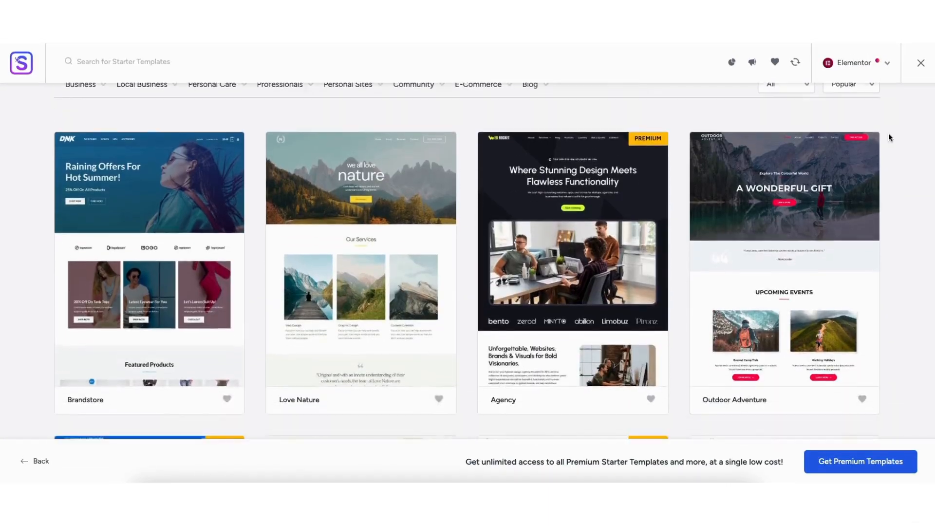
Preview the full page of the Love Nature template and look through more designs in the template library
click(318, 270)
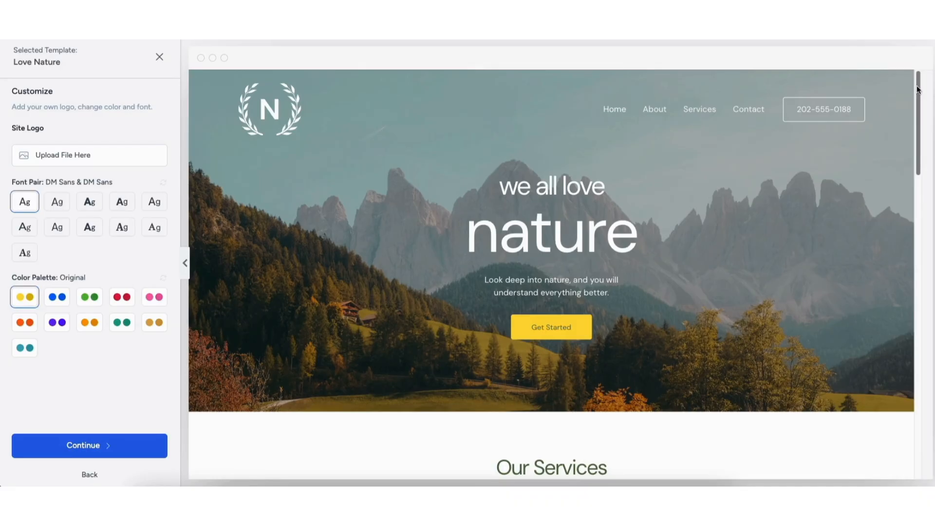
drag(918, 90, 919, 275)
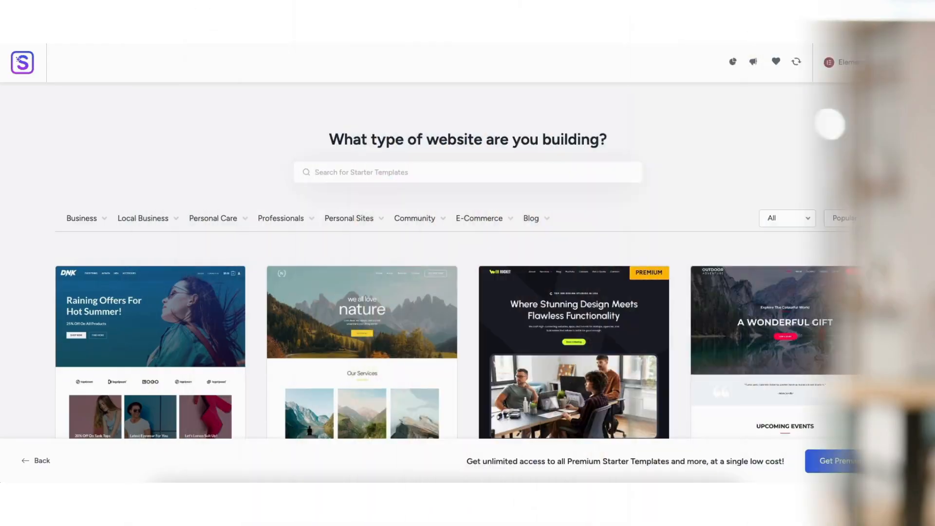
scroll(468, 258, down, 4)
scroll(468, 258, down, 10)
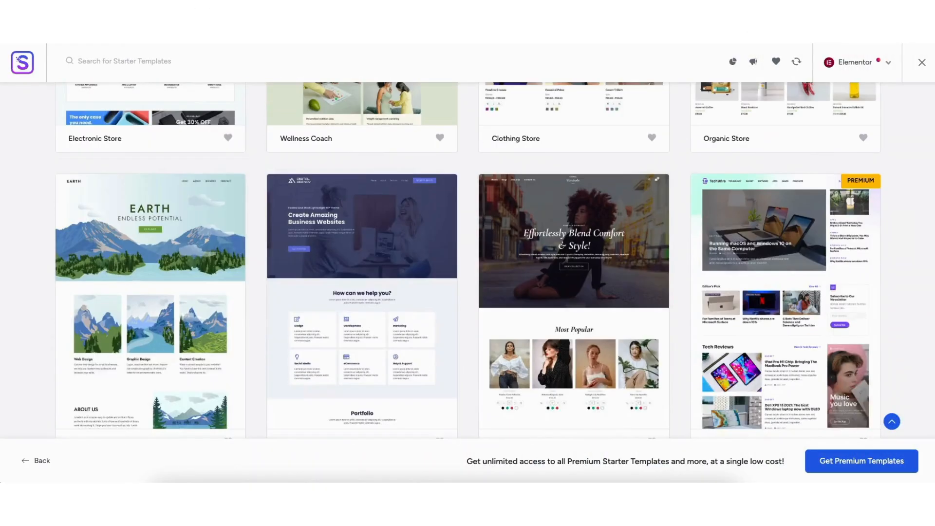
scroll(468, 258, down, 12)
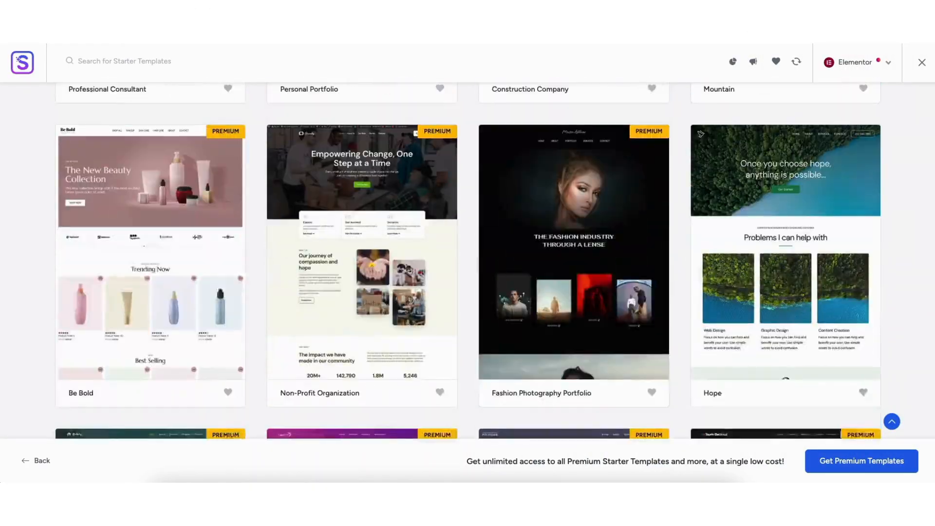
Look through the rest of the Elementor starter template designs down to the end of the library
scroll(467, 259, down, 12)
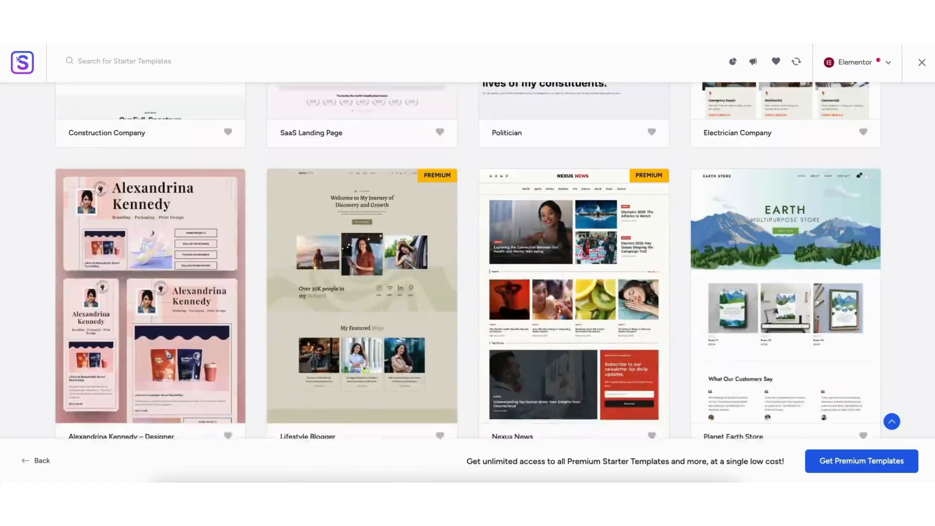
scroll(468, 258, down, 6)
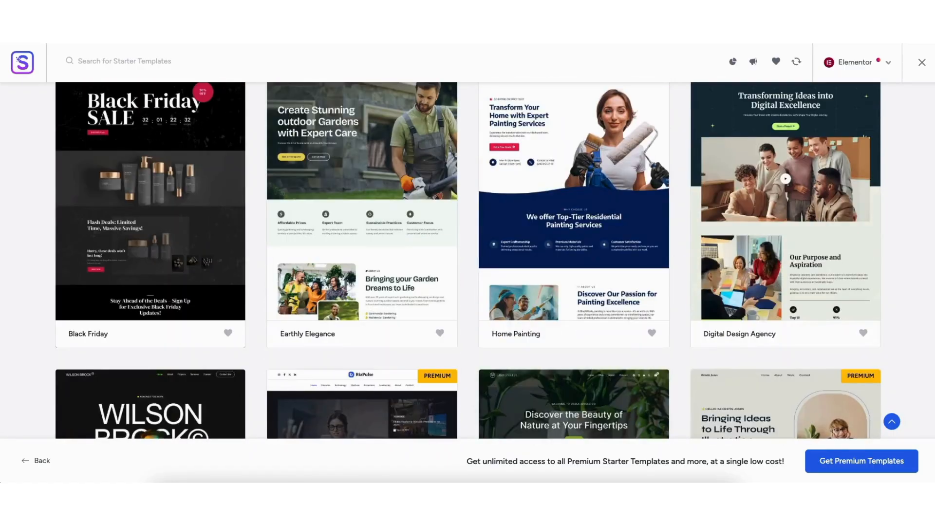
scroll(468, 258, down, 12)
scroll(468, 258, down, 14)
scroll(467, 258, down, 12)
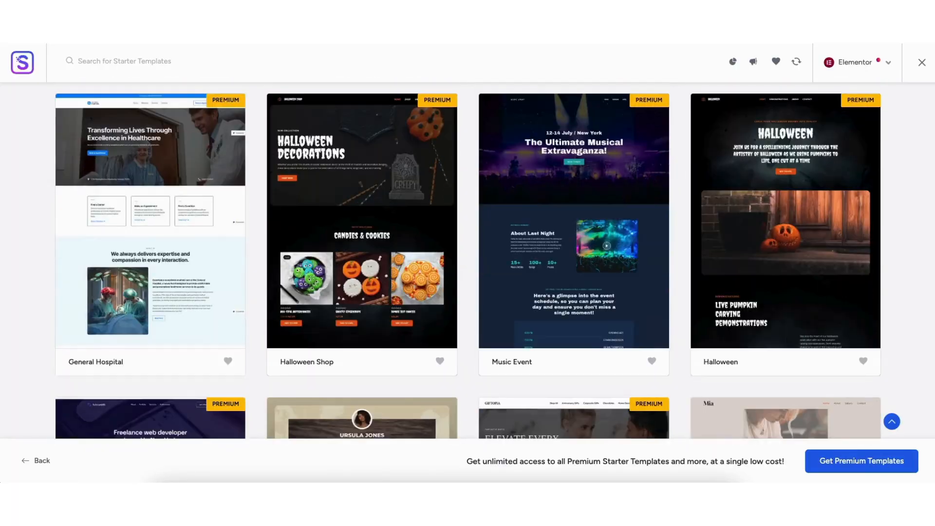
scroll(468, 258, down, 13)
scroll(468, 258, down, 15)
scroll(467, 258, down, 14)
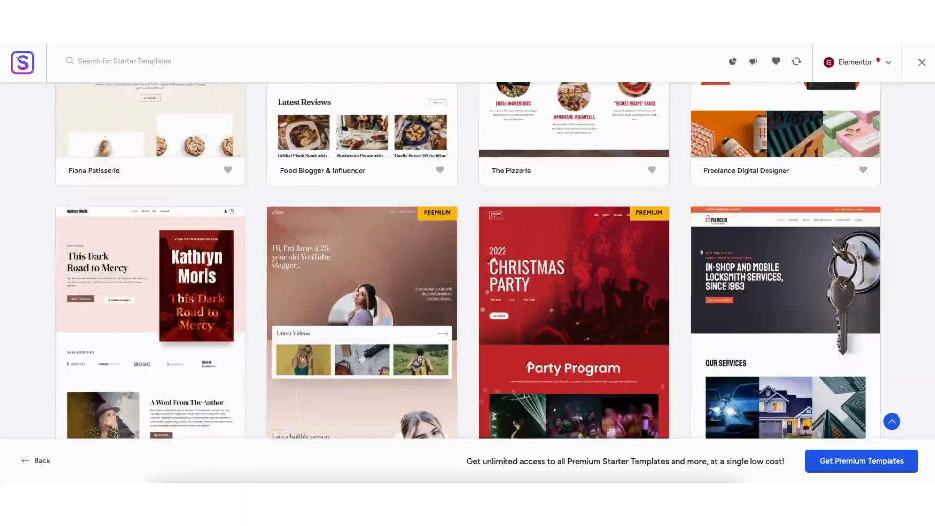
scroll(468, 258, down, 20)
scroll(468, 258, down, 20)
scroll(468, 258, down, 10)
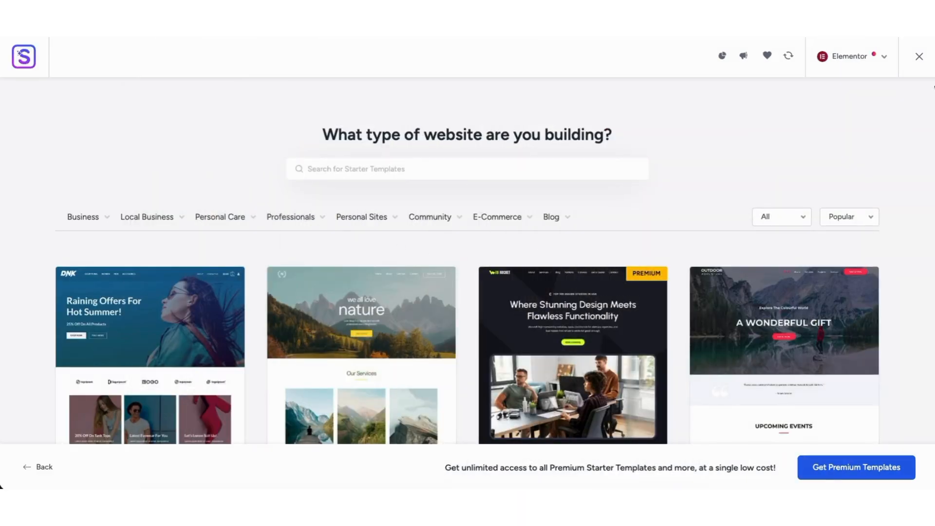
Choose the Love Nature template from the starter template library for the website
scroll(934, 87, down, 2)
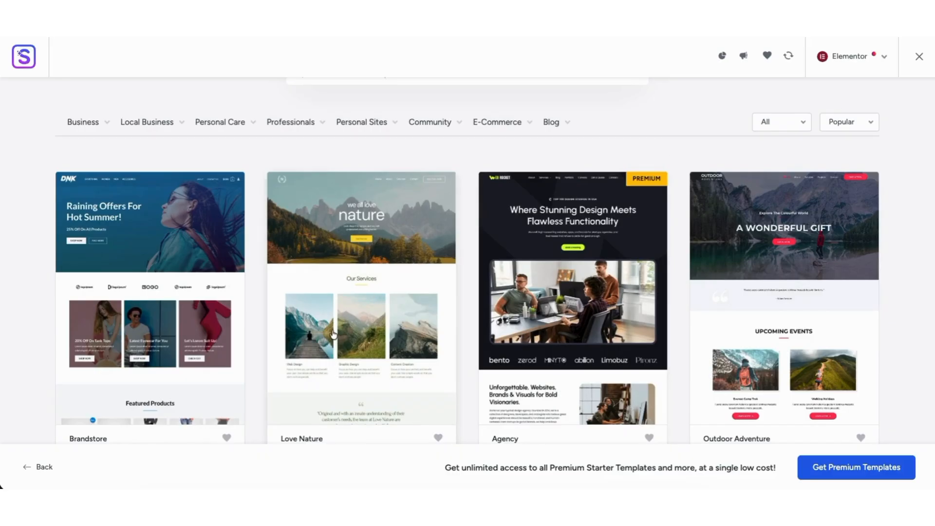
click(339, 292)
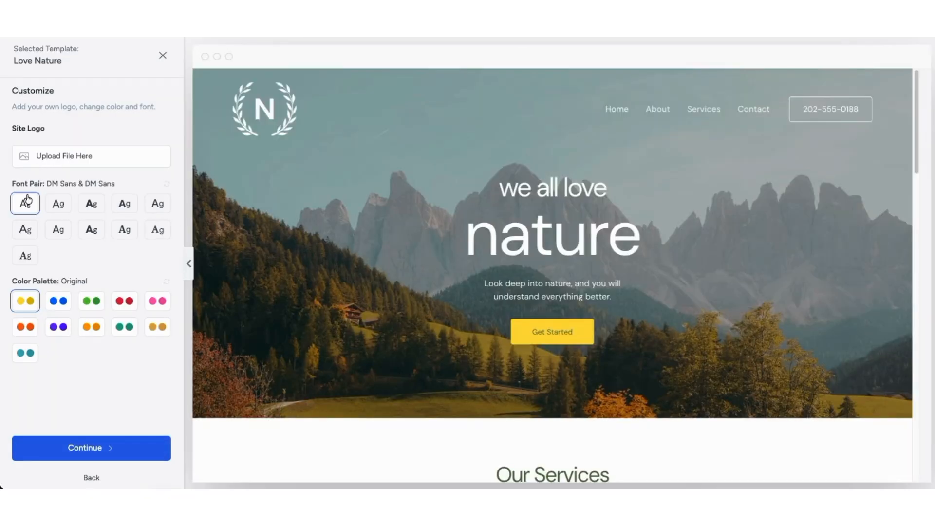
Try the alternative color palettes on the Love Nature template and return to the Original palette
click(59, 301)
click(92, 301)
click(125, 301)
click(157, 301)
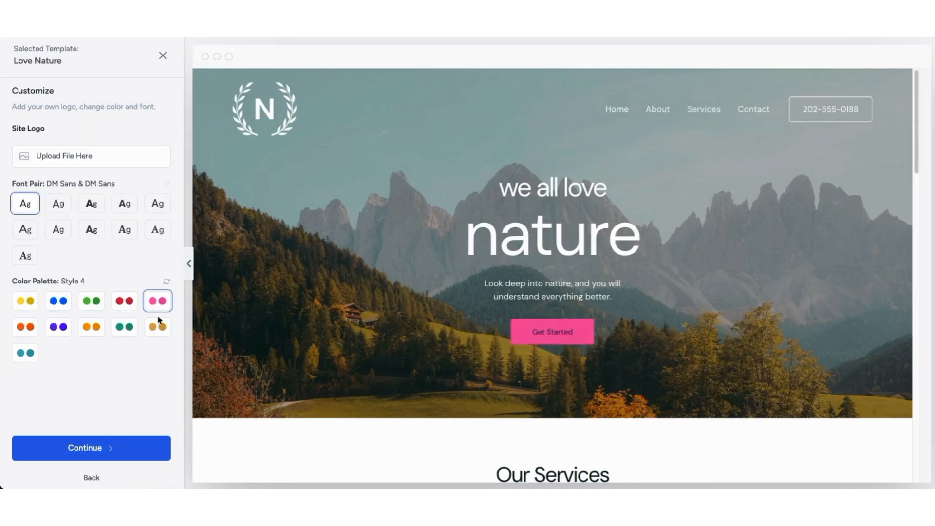
click(157, 326)
click(124, 327)
click(91, 327)
click(66, 331)
click(25, 327)
click(25, 352)
click(24, 303)
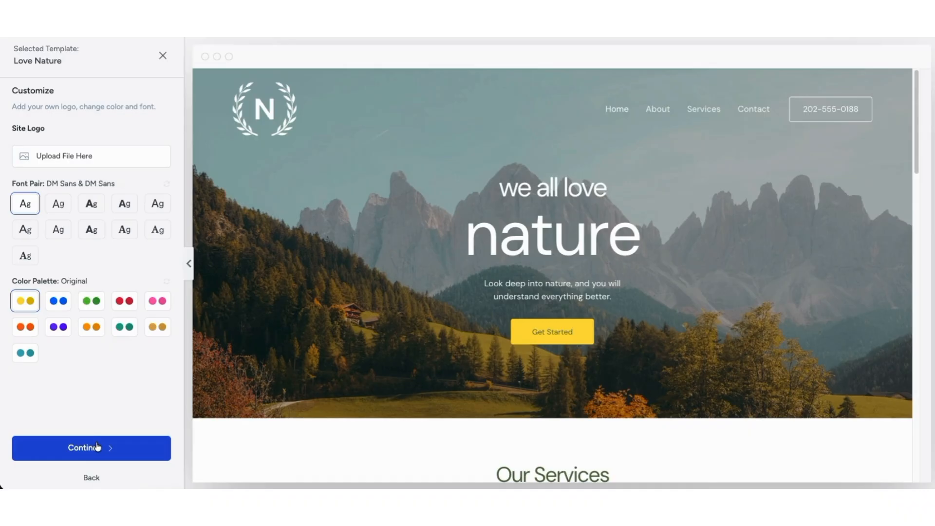
Continue with the customized template, skip the feature selection without adding Free Live Chat, and submit the form to build the website
click(79, 450)
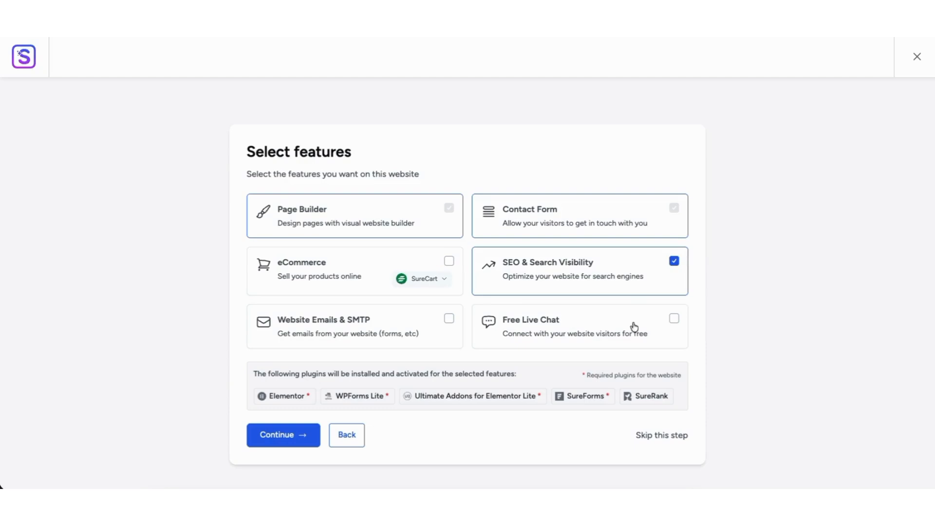
click(674, 319)
click(675, 321)
click(652, 438)
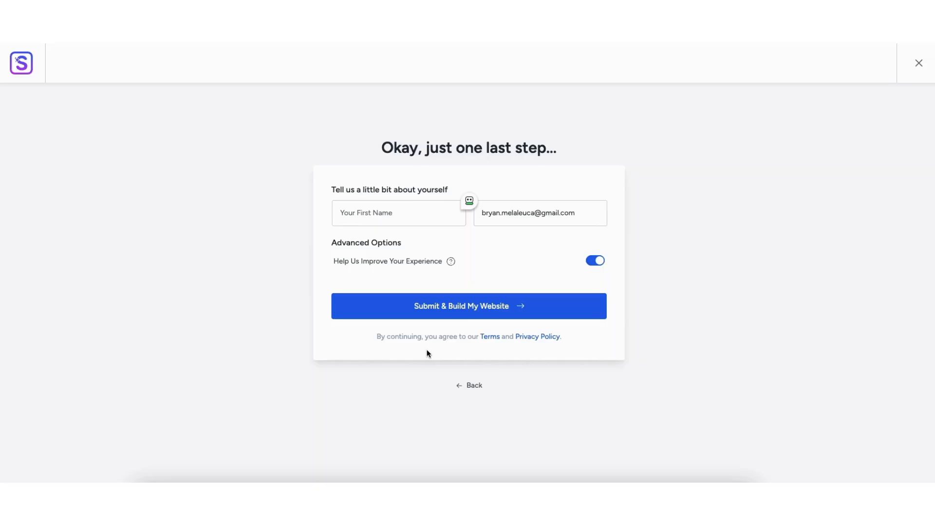
click(418, 307)
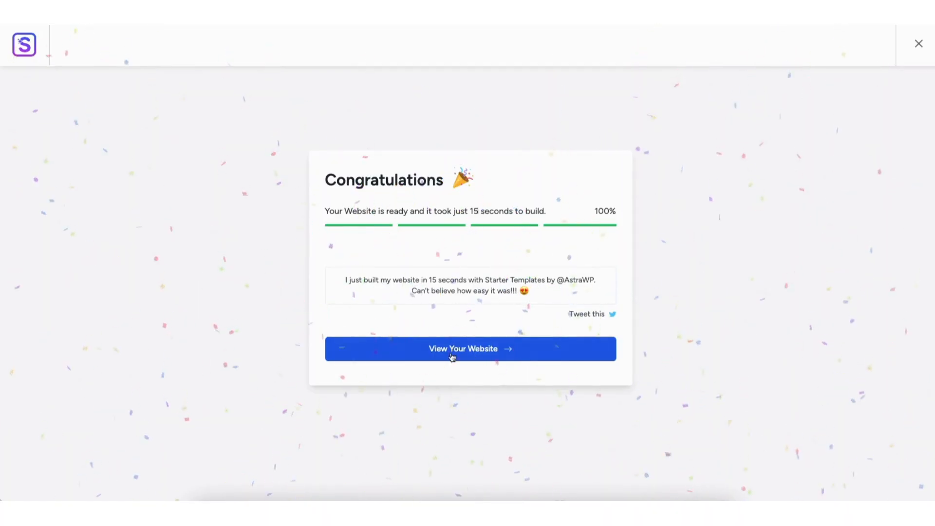
View the newly built website and look through its home page from the hero to the About Us section
click(453, 350)
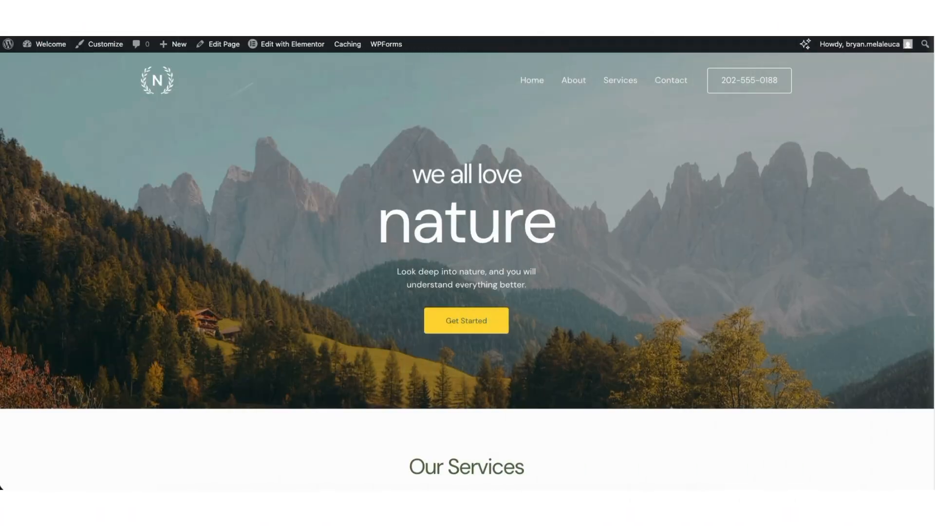
scroll(468, 273, down, 4)
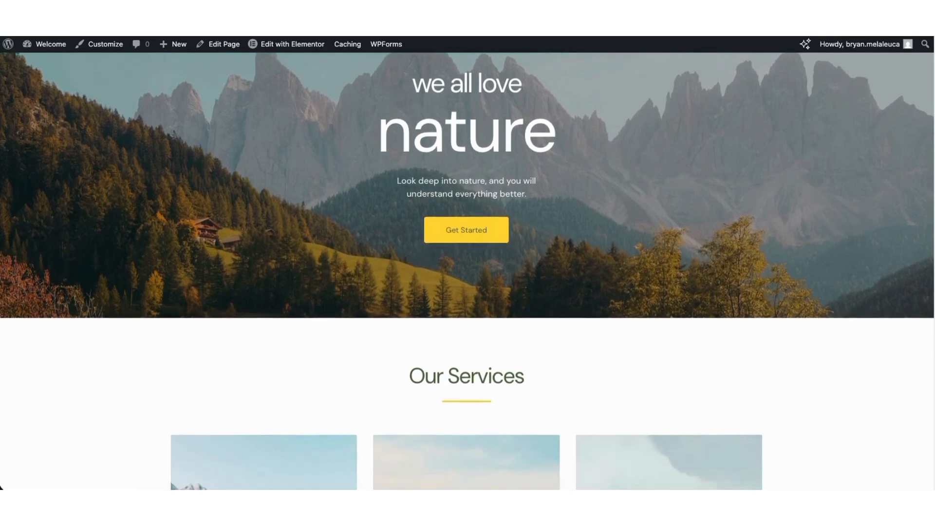
scroll(468, 273, down, 5)
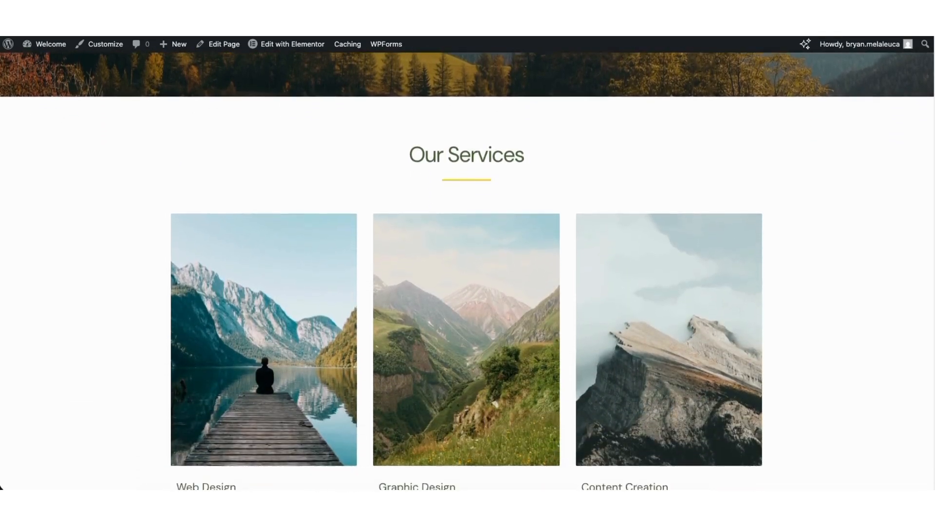
scroll(467, 273, down, 5)
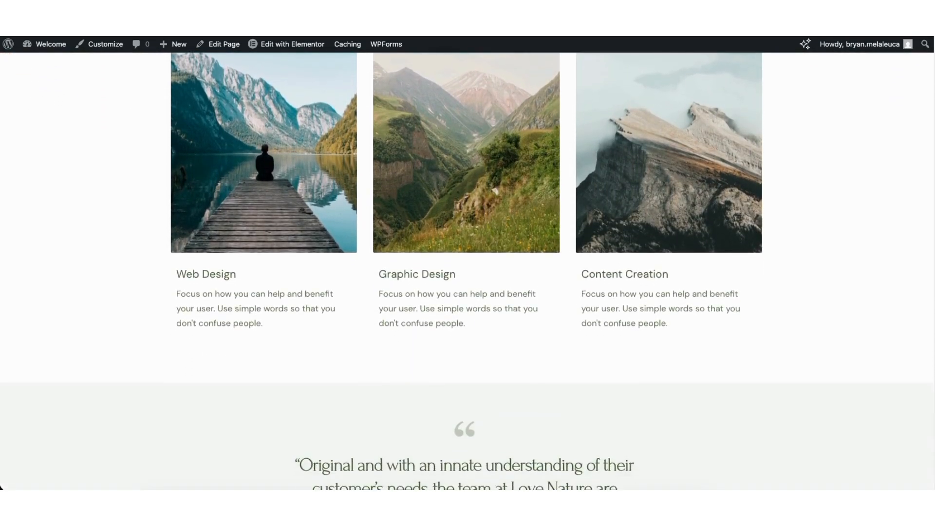
scroll(467, 273, down, 5)
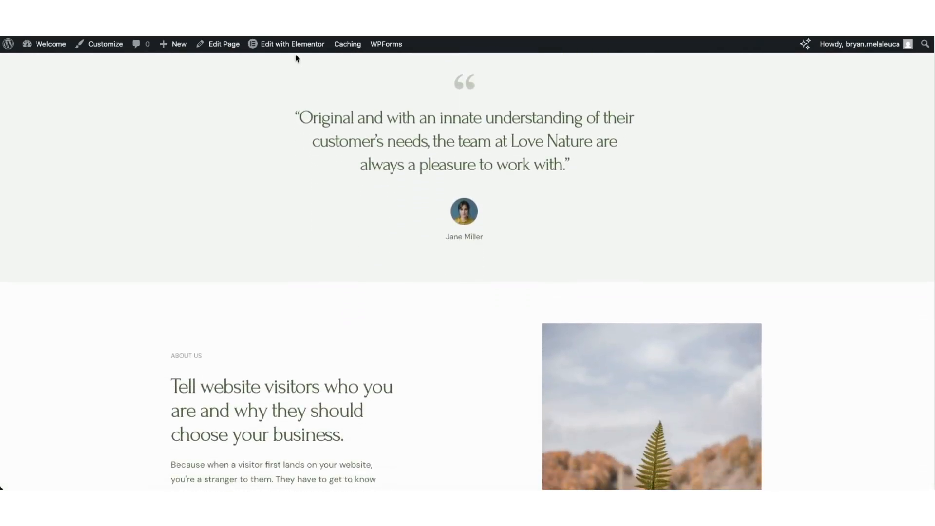
Open the home page in the Elementor editor and change the large hero heading "nature" to "Demo Website"
click(281, 47)
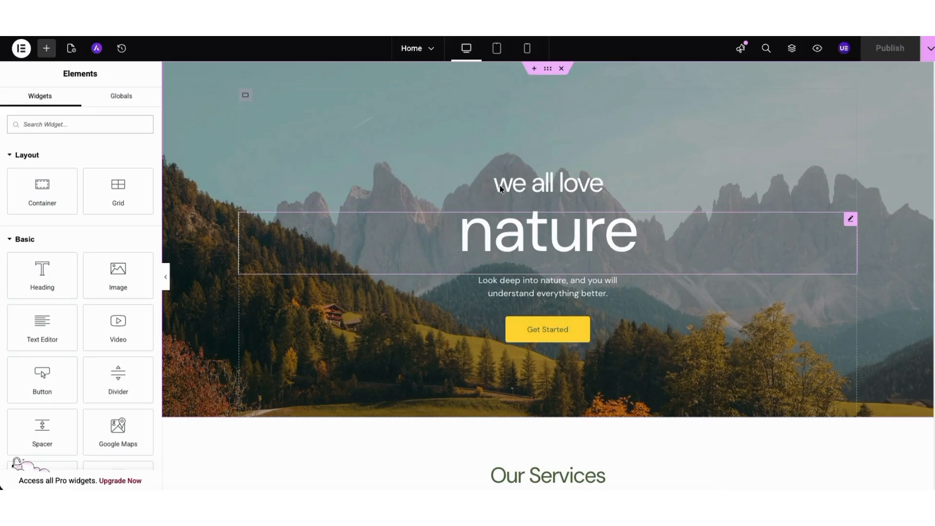
click(491, 234)
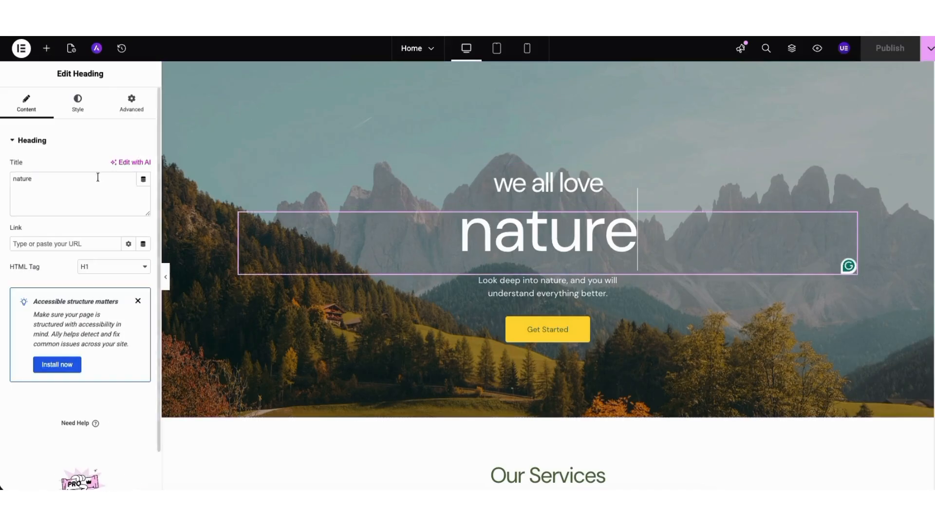
drag(37, 181, 11, 178)
click(40, 182)
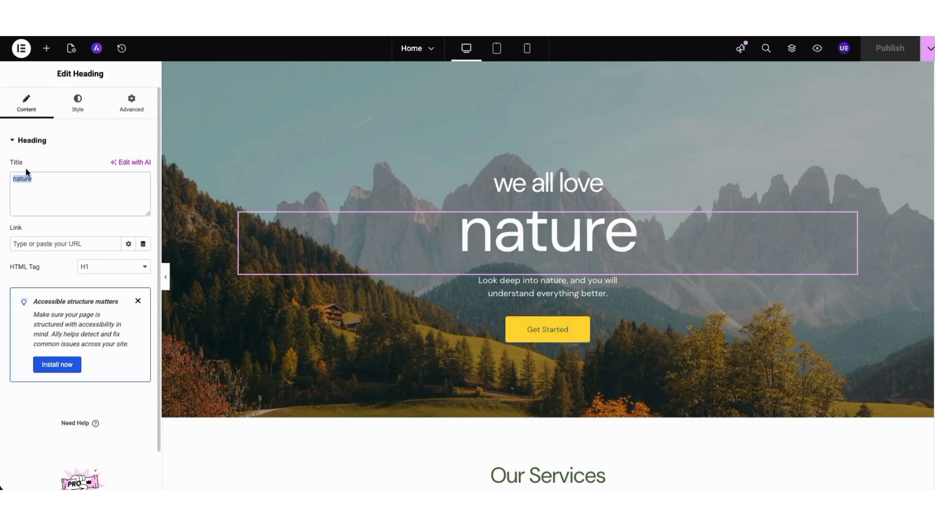
text(Demo Websi)
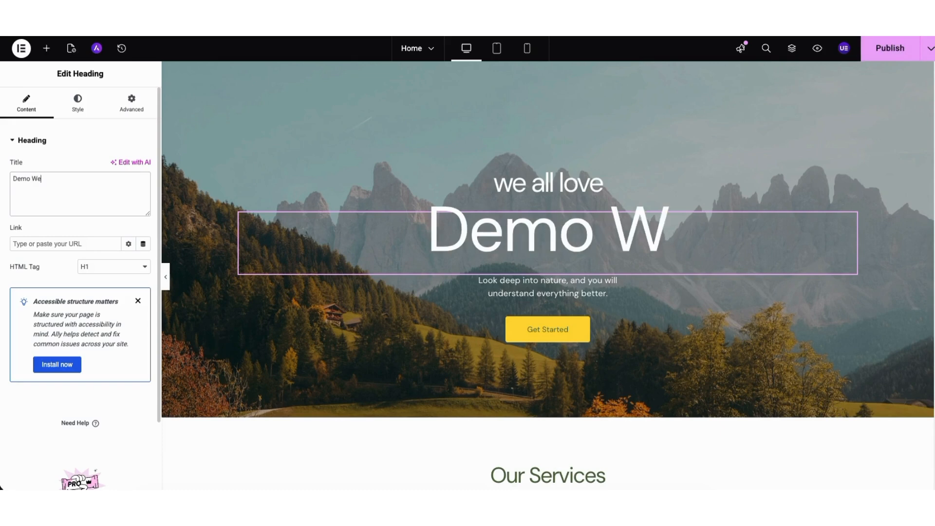
text(te)
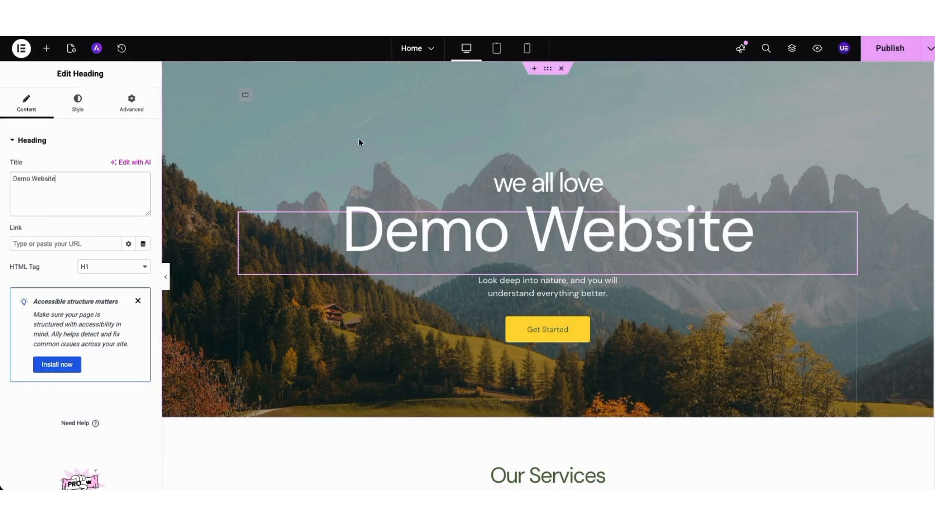
Save the edited home page as a draft and preview the changes
click(929, 49)
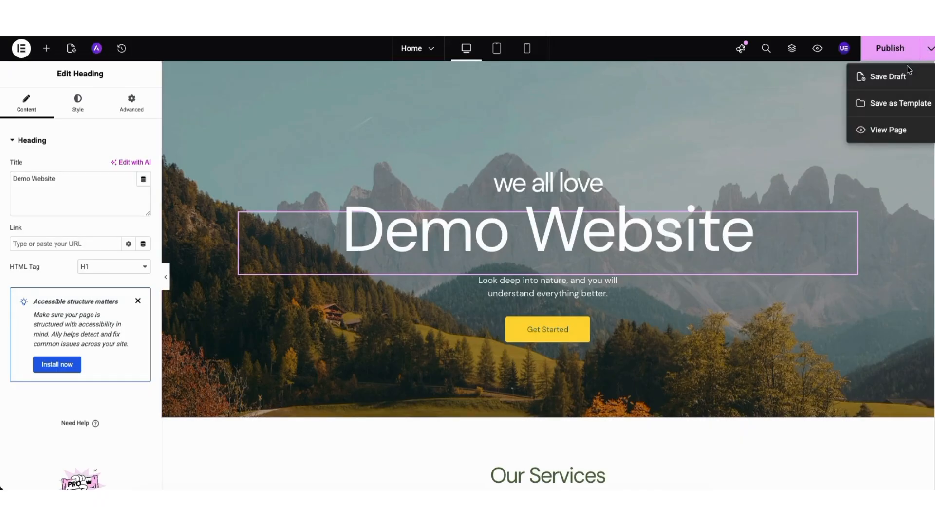
click(881, 79)
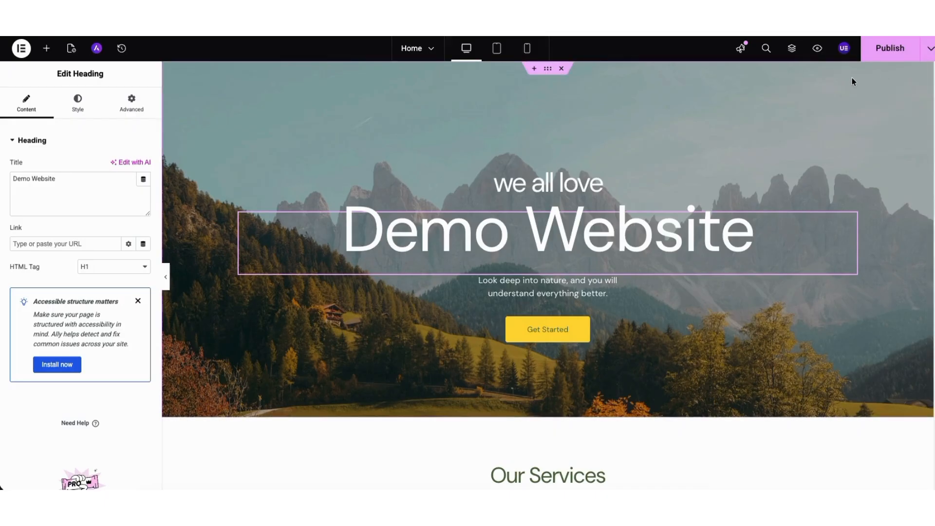
click(817, 51)
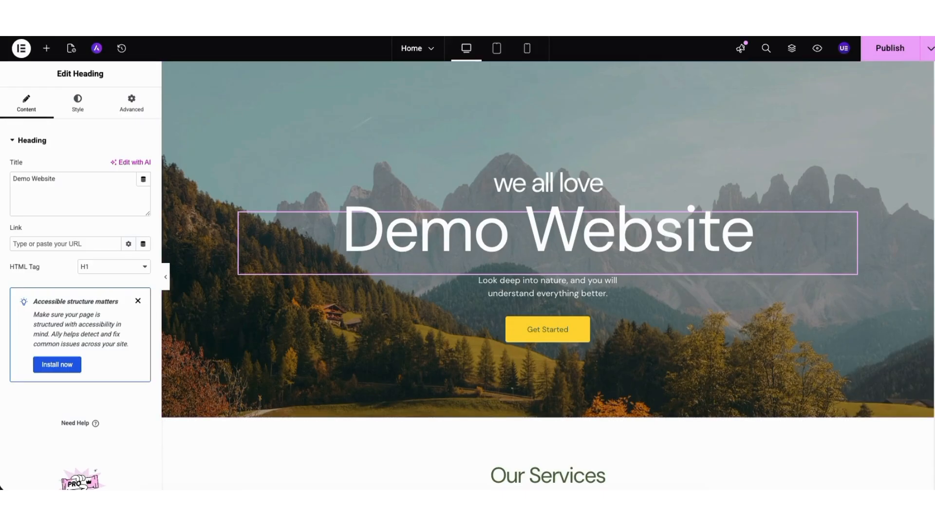
Open the image chooser for the Web Design picture under Our Services and look at the file upload and stock image search options
scroll(343, 275, down, 8)
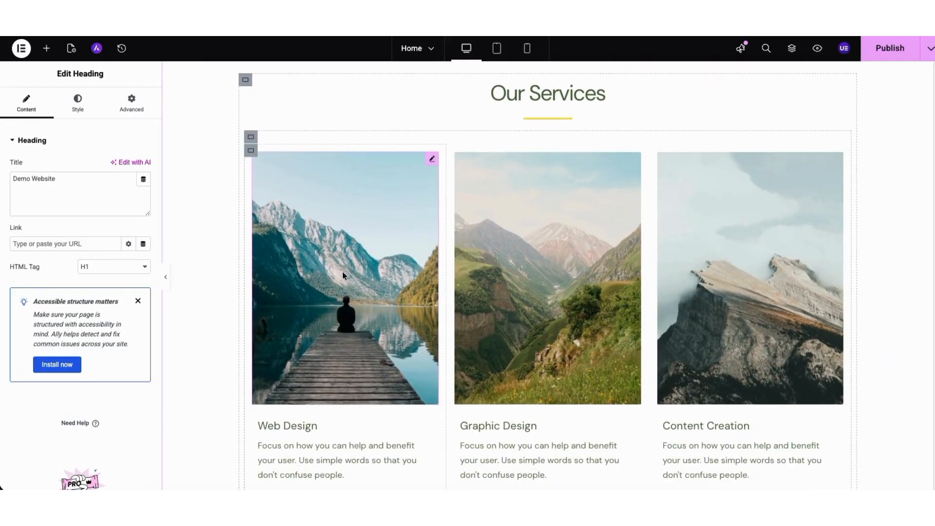
click(310, 268)
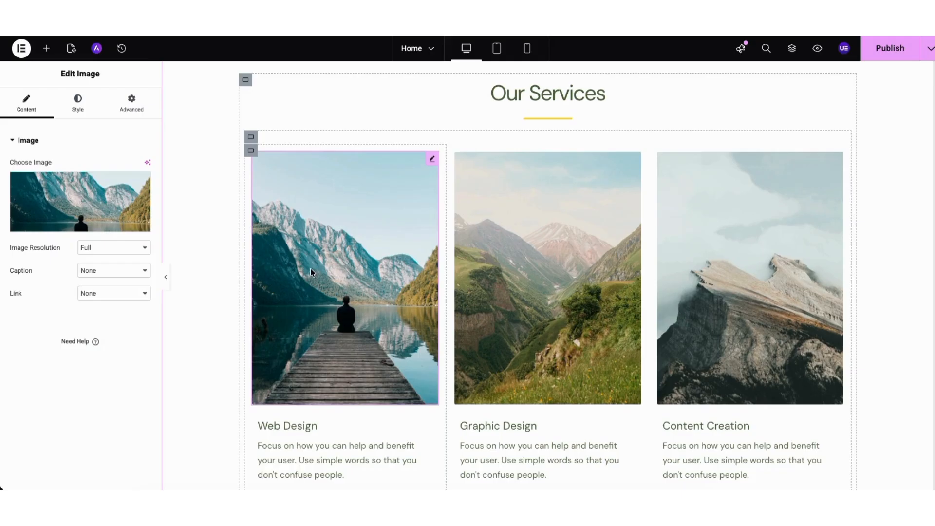
mouse_move(90, 203)
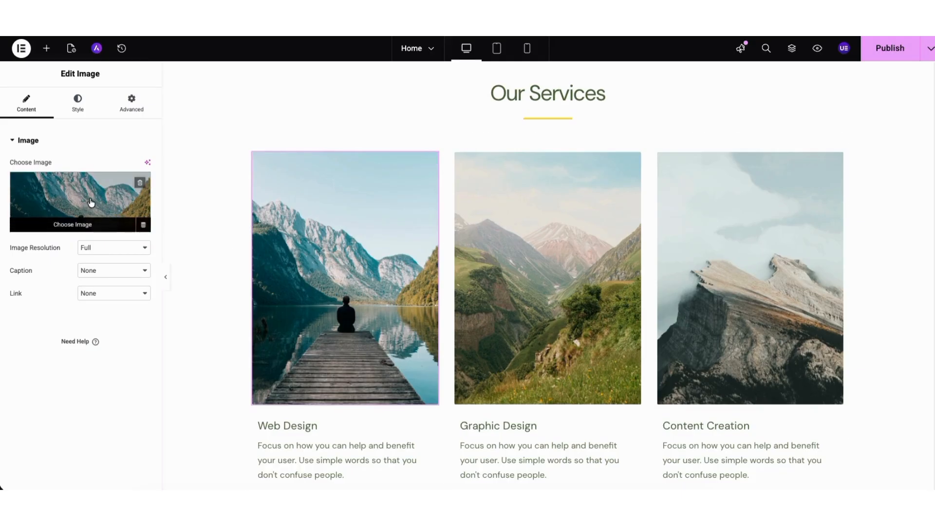
click(125, 190)
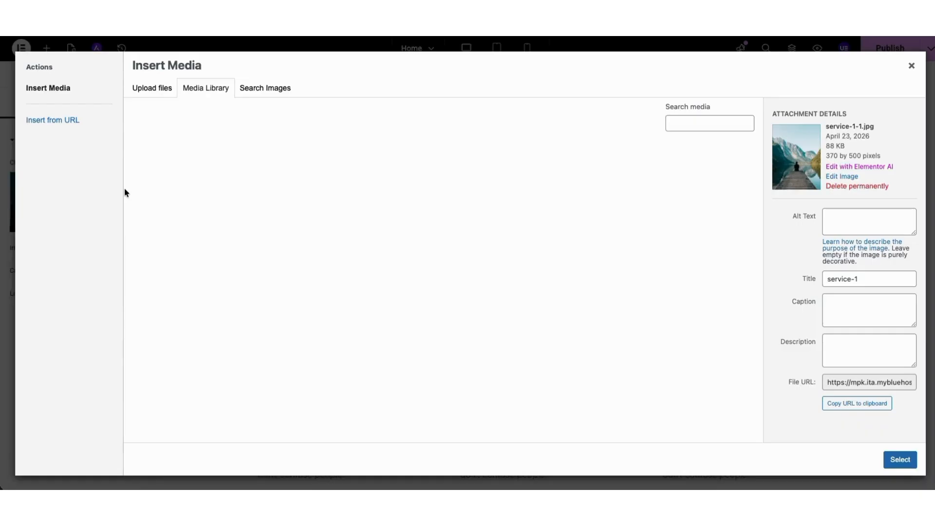
click(149, 93)
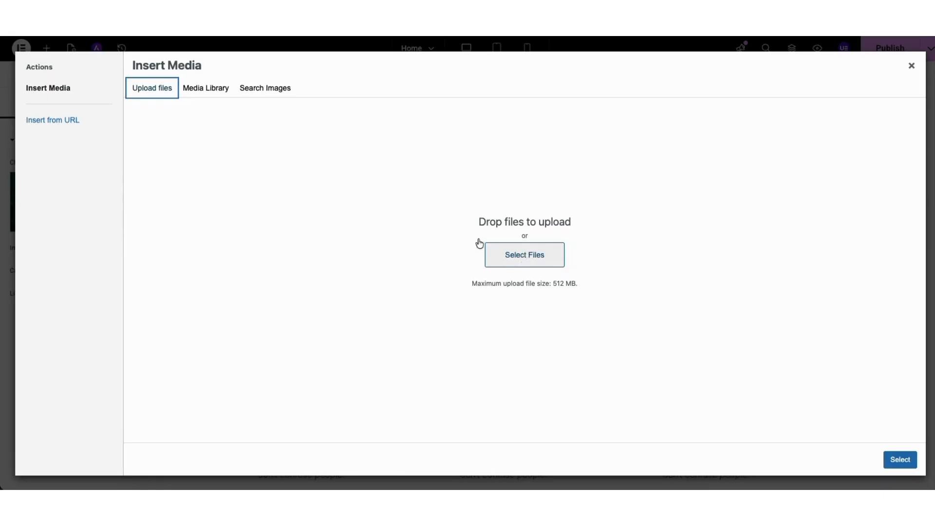
click(263, 90)
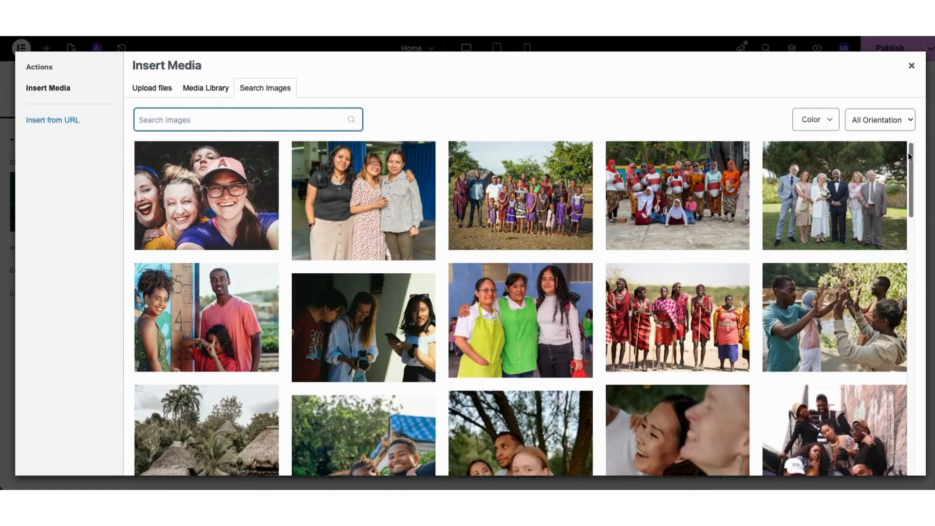
scroll(538, 175, down, 5)
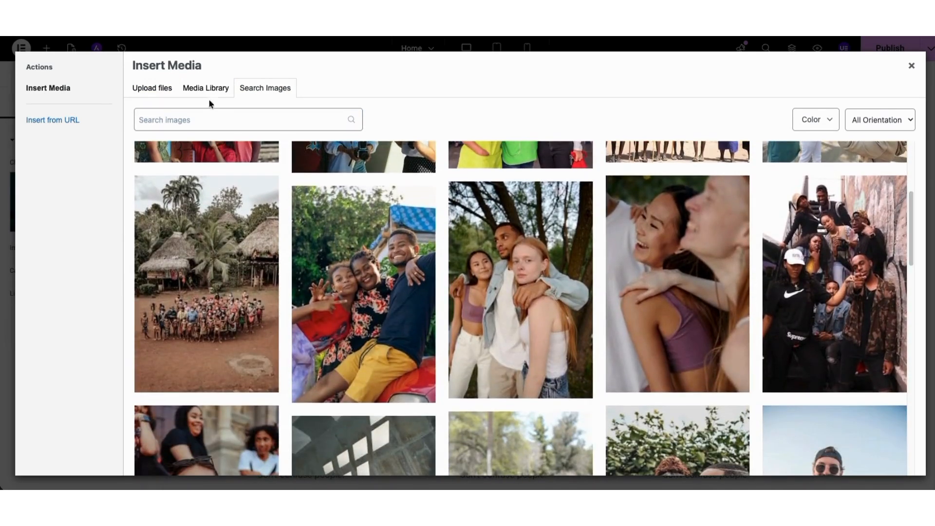
Use service-1-1.jpg from the media library as the Web Design image and open the image's style settings
click(199, 92)
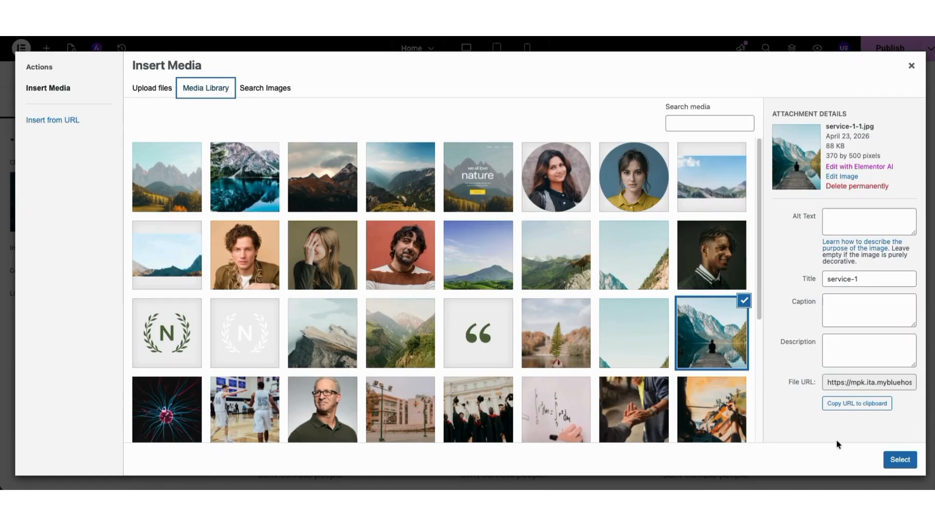
click(896, 460)
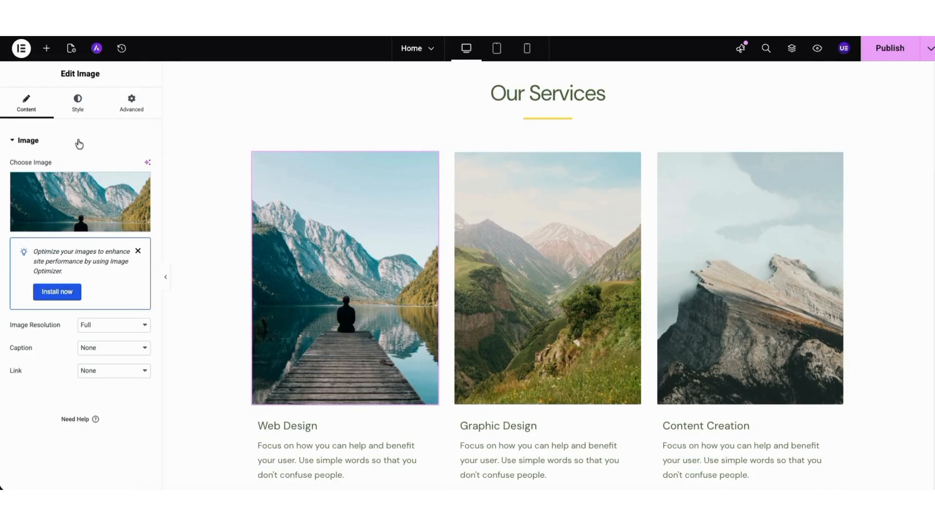
click(74, 110)
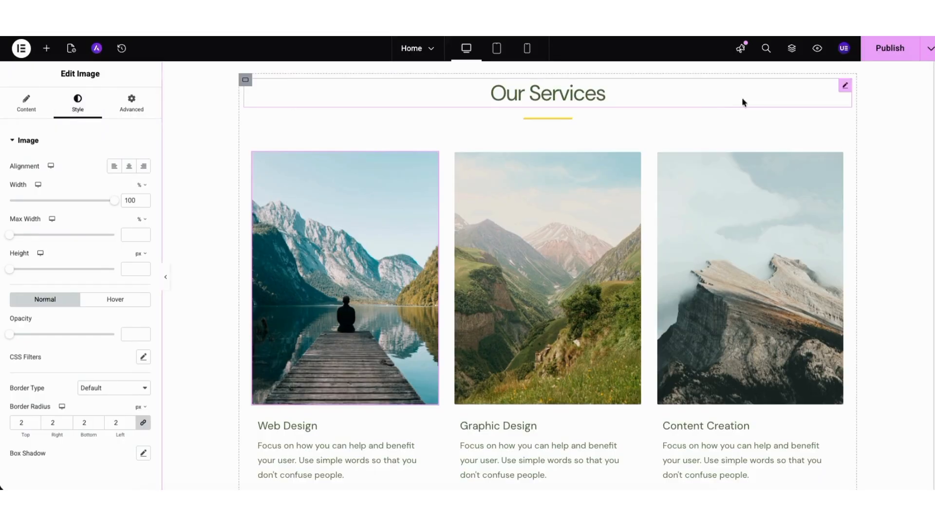
Save the home page with the updated Web Design image as a draft
click(928, 49)
click(889, 77)
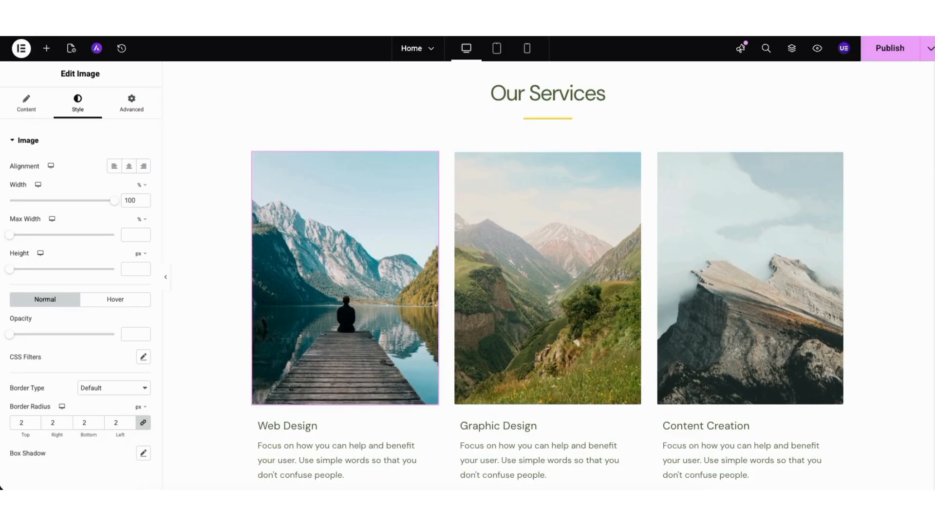
Open the hero section's Get Started button for editing and examine its text, link and additional link options
scroll(554, 327, up, 8)
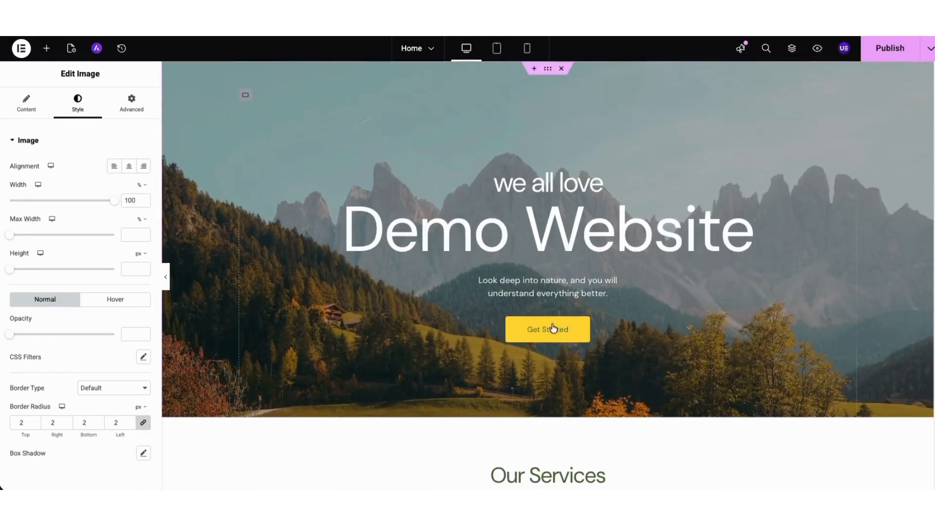
click(522, 334)
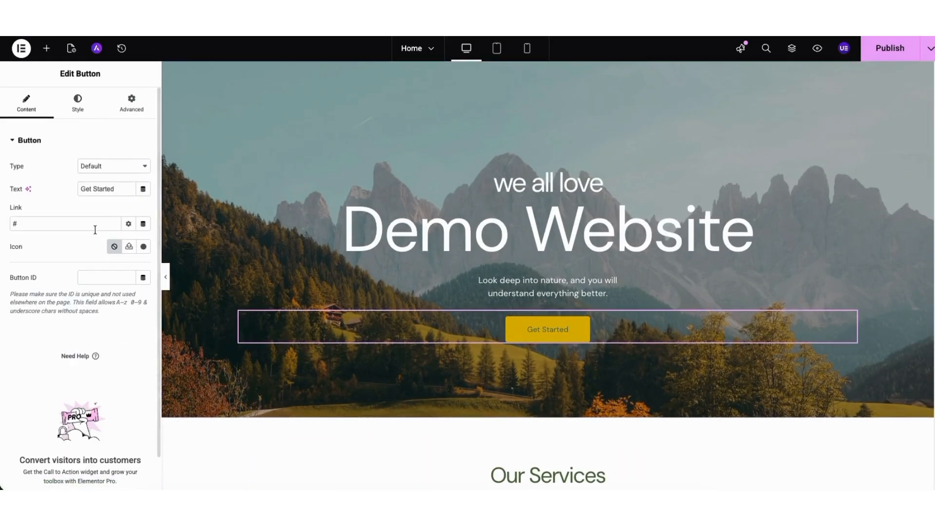
drag(83, 185, 124, 192)
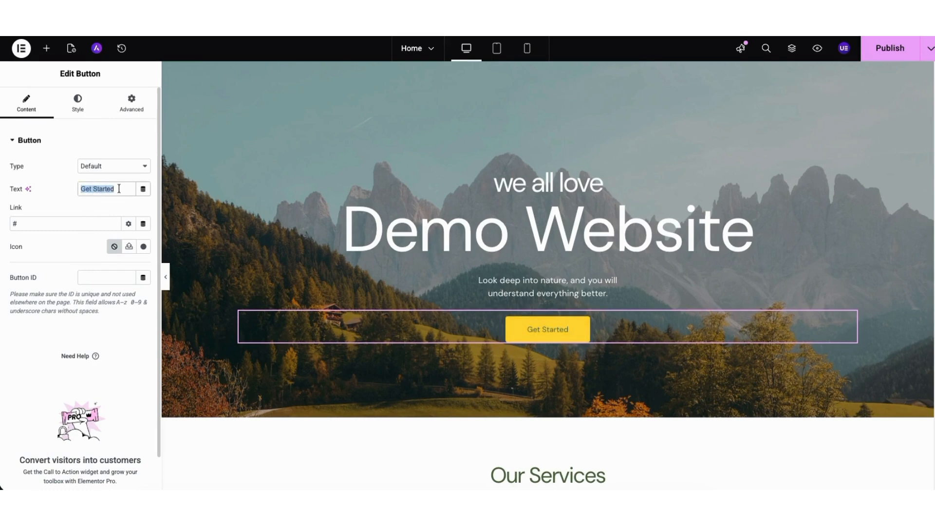
click(64, 222)
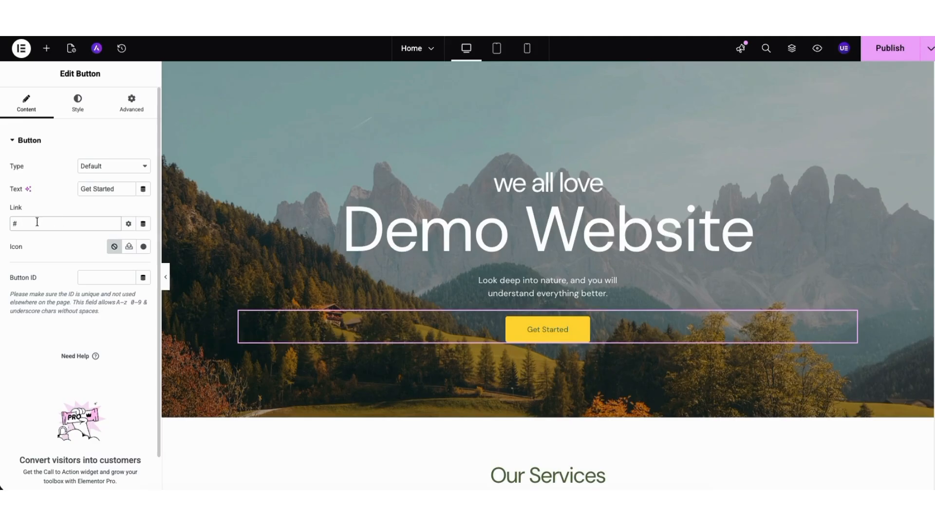
click(129, 225)
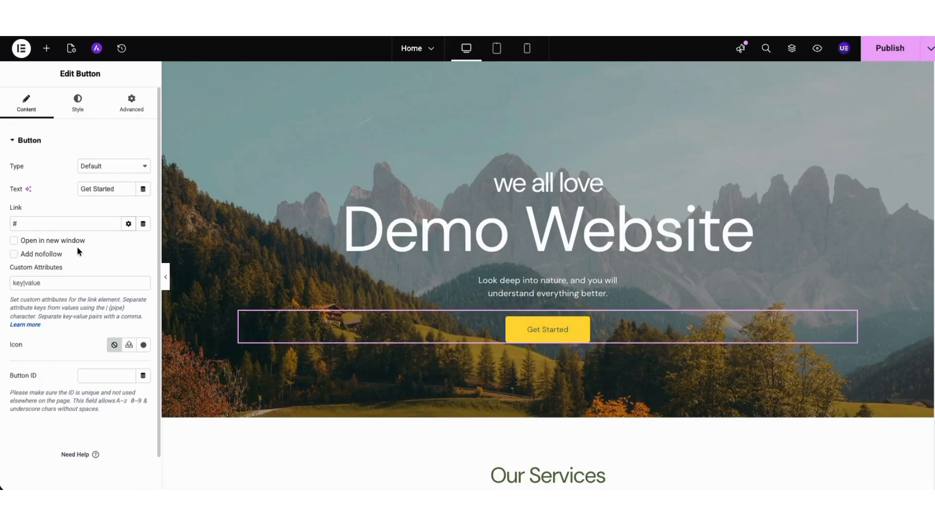
click(128, 224)
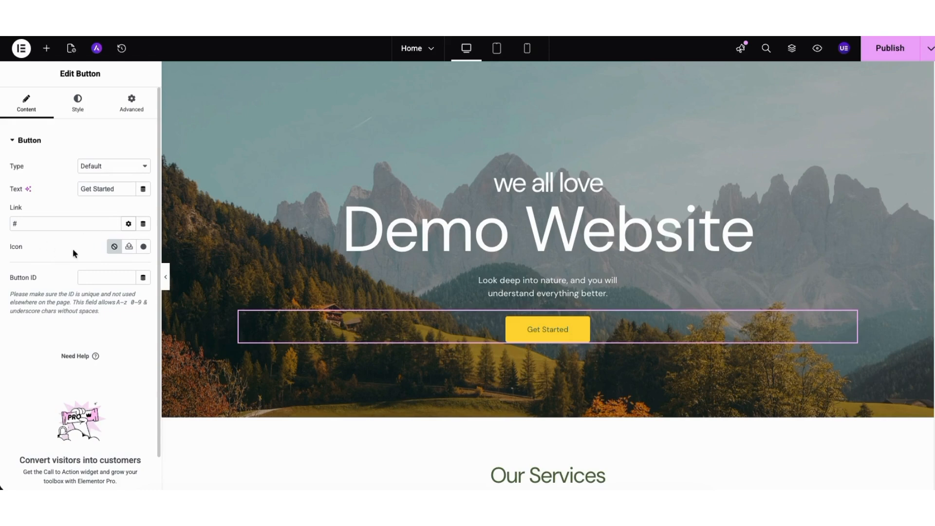
Browse the icon library for the Get Started button and close it without inserting an icon
click(144, 248)
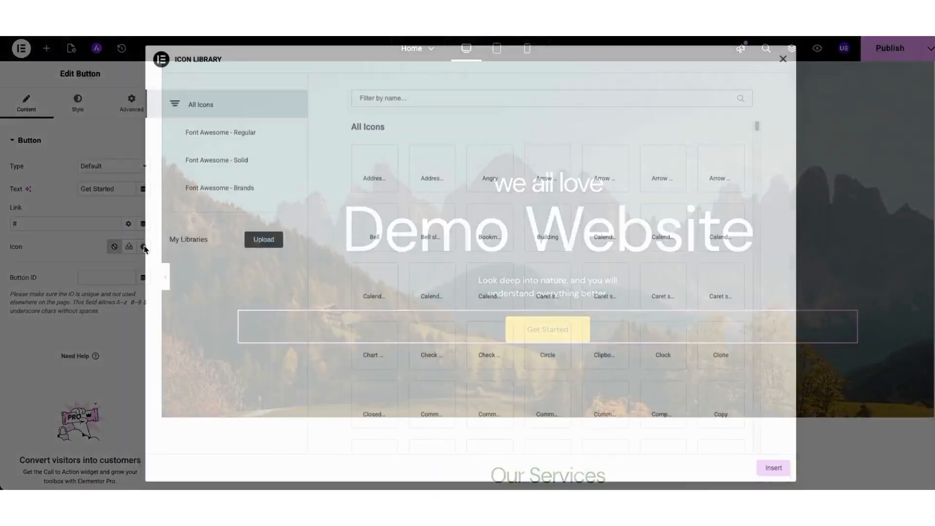
drag(757, 126, 756, 144)
click(782, 59)
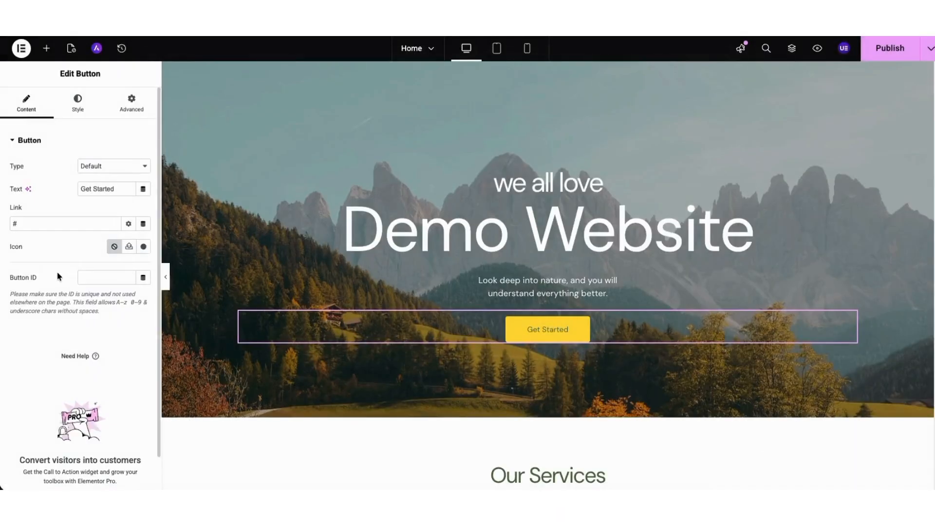
View the Get Started button's normal and hover style settings and save the home page as a draft
click(77, 104)
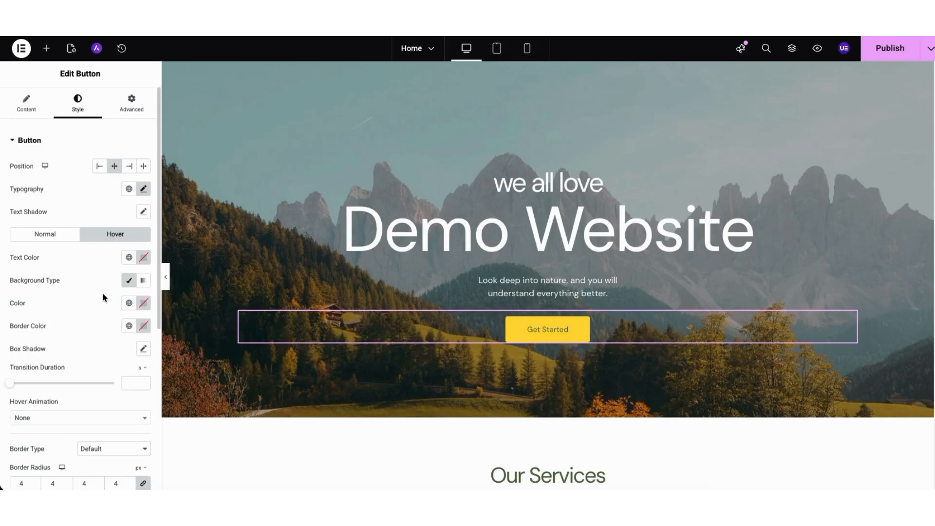
click(930, 48)
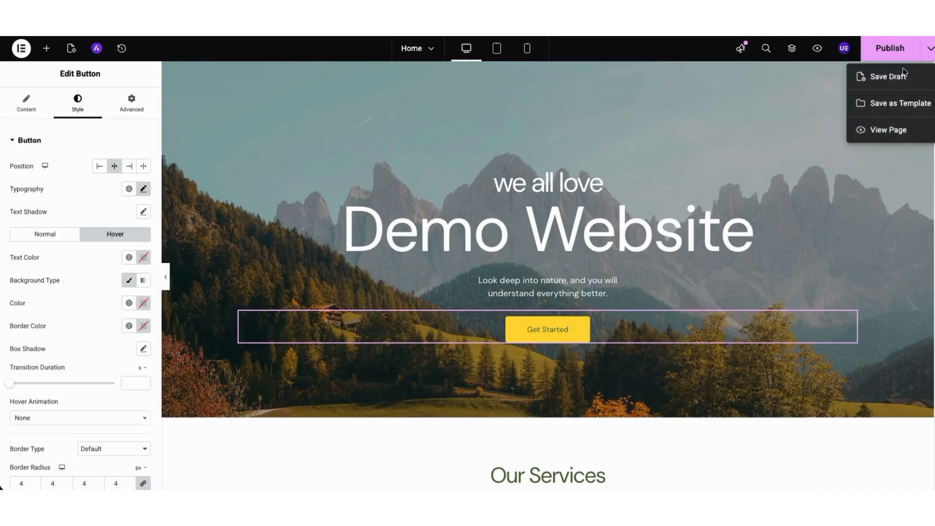
click(892, 77)
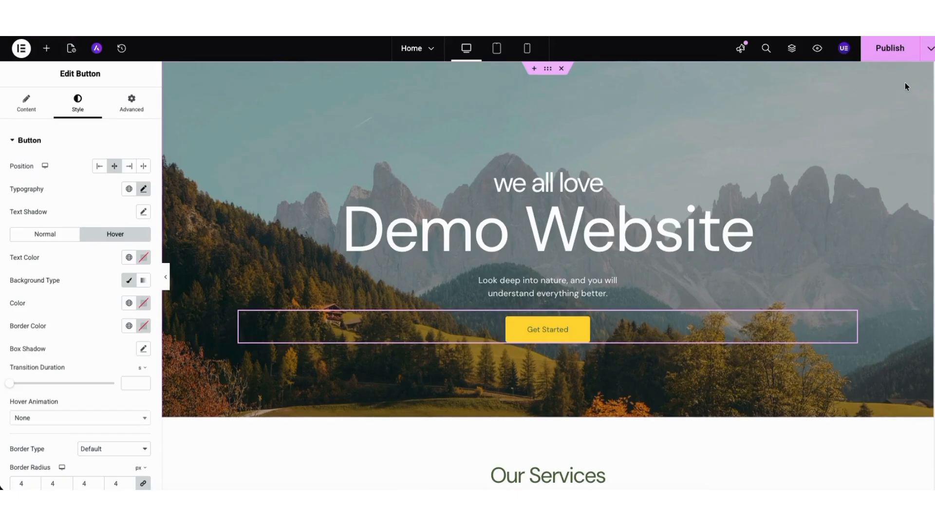
Open the hero container's background style settings and use header-hero.jpg from the media library as its background image
right_click(224, 105)
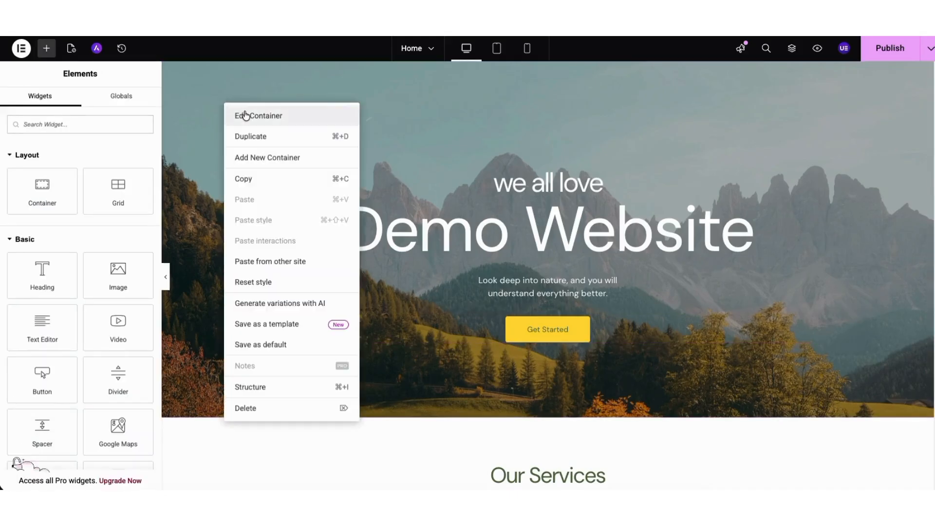
click(239, 116)
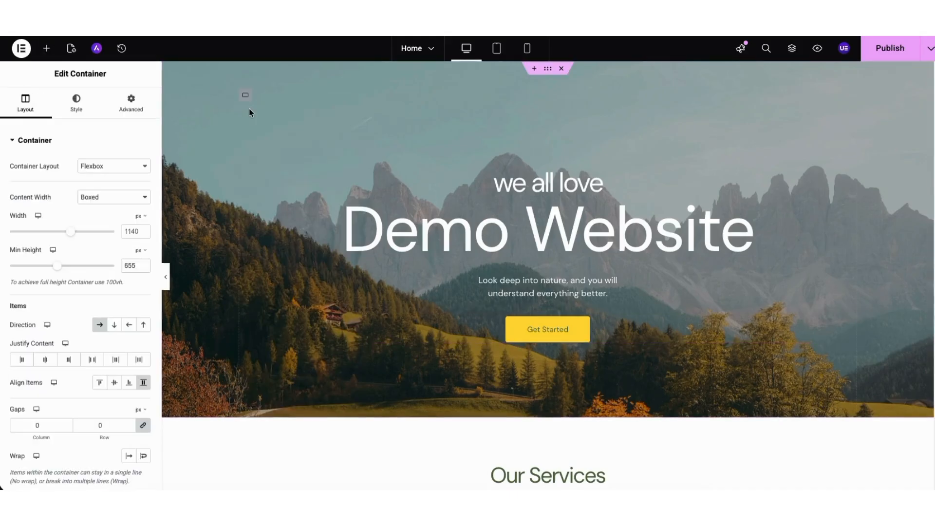
click(76, 108)
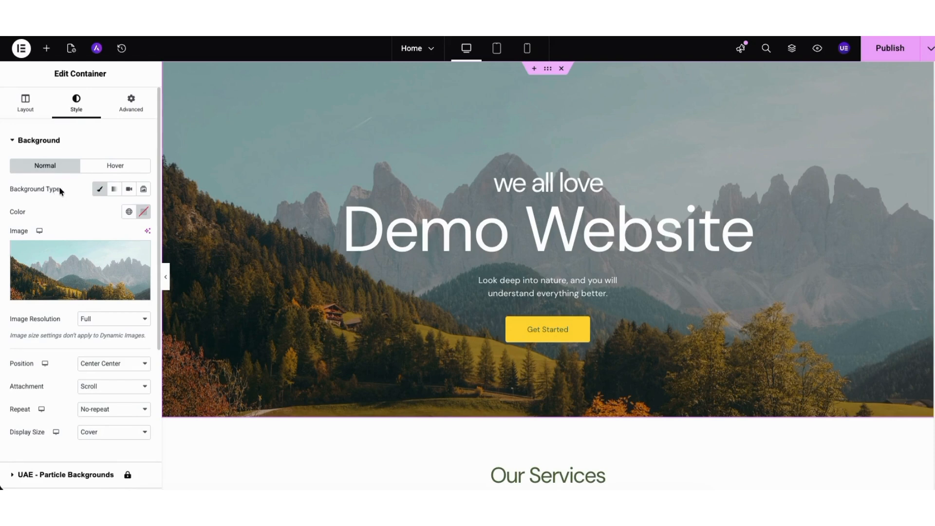
mouse_move(89, 271)
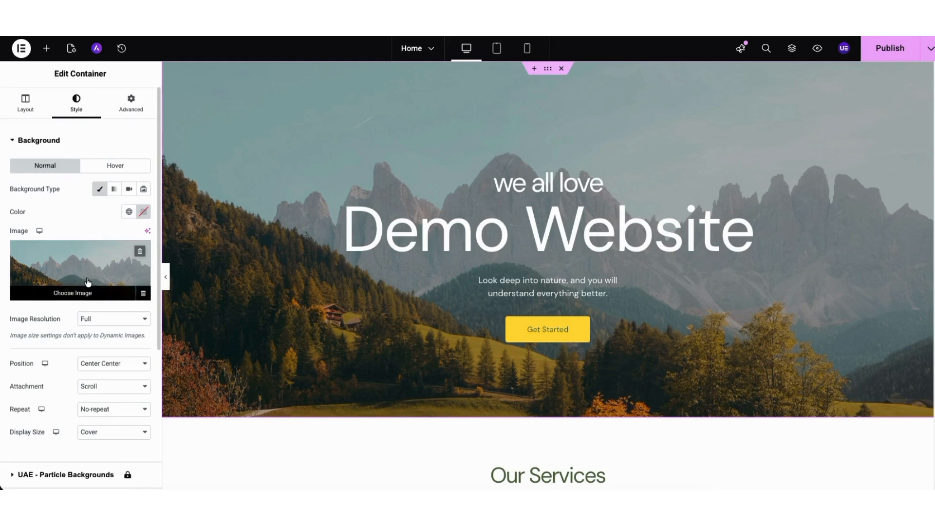
click(88, 283)
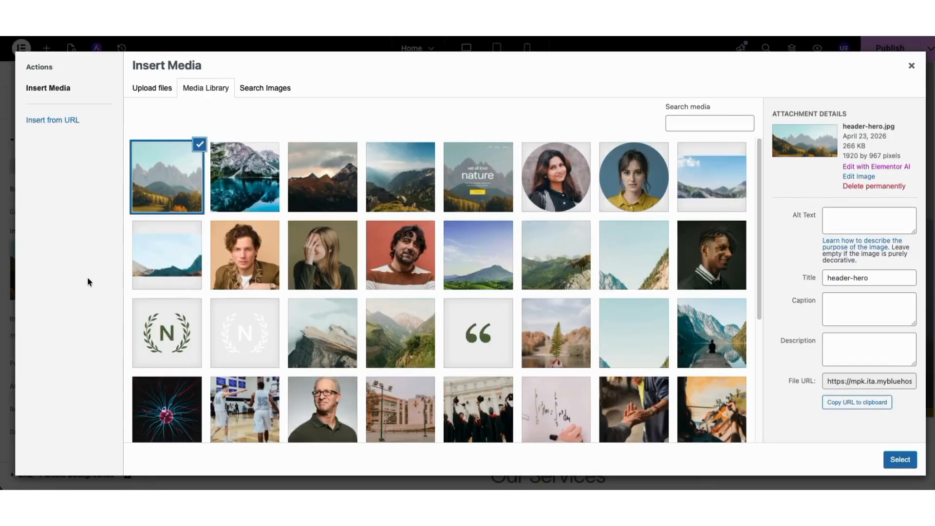
click(156, 90)
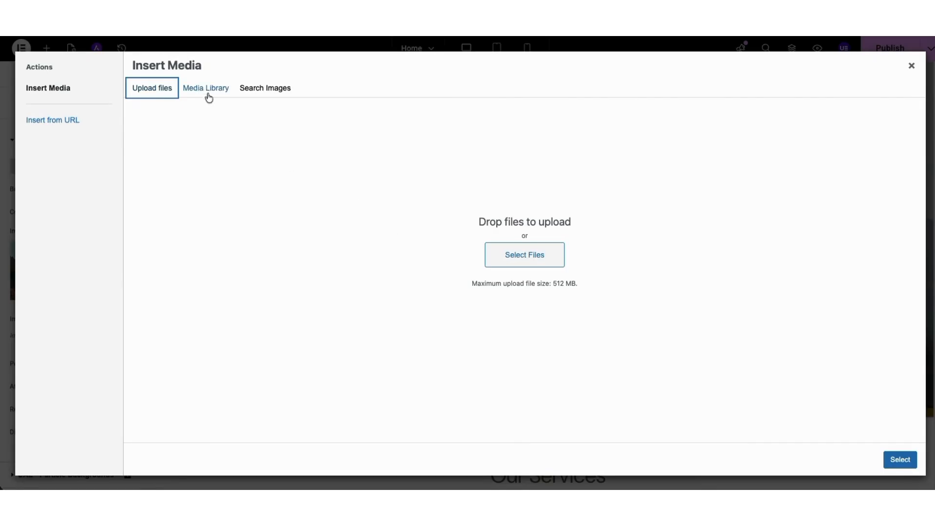
click(205, 88)
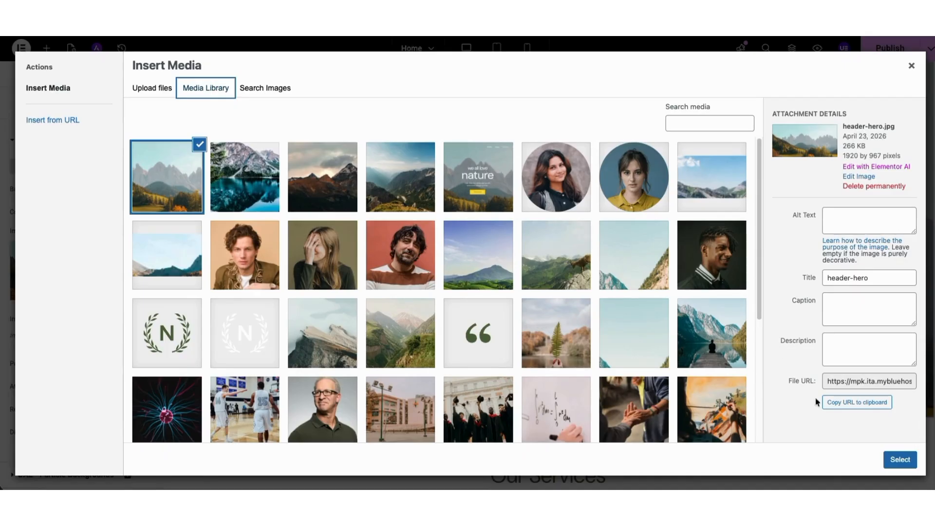
click(900, 460)
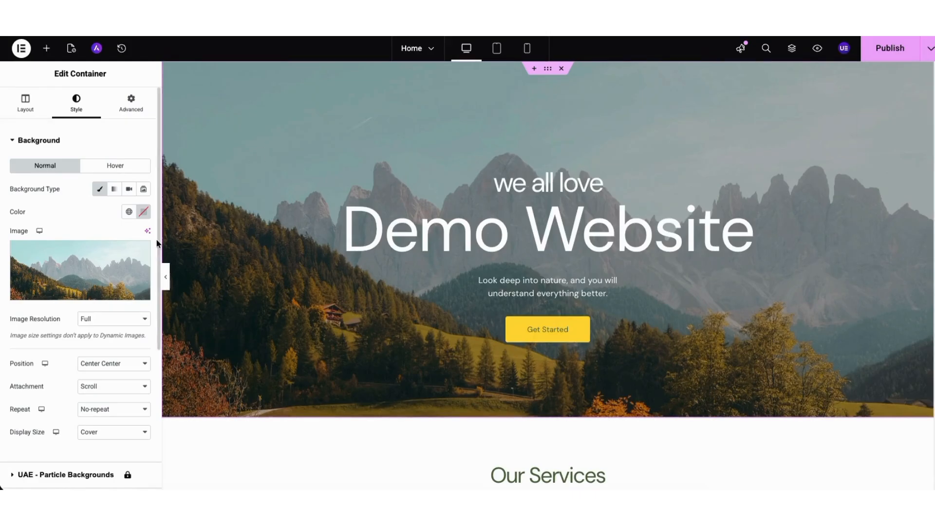
Set the hero container's background overlay to a near-black color at 0.3 opacity and save the page as a draft
scroll(157, 293, down, 3)
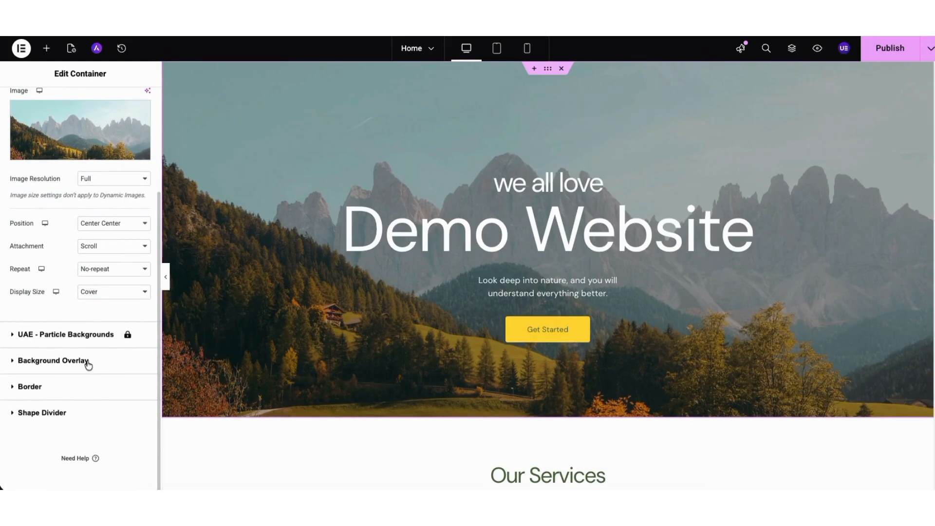
click(82, 363)
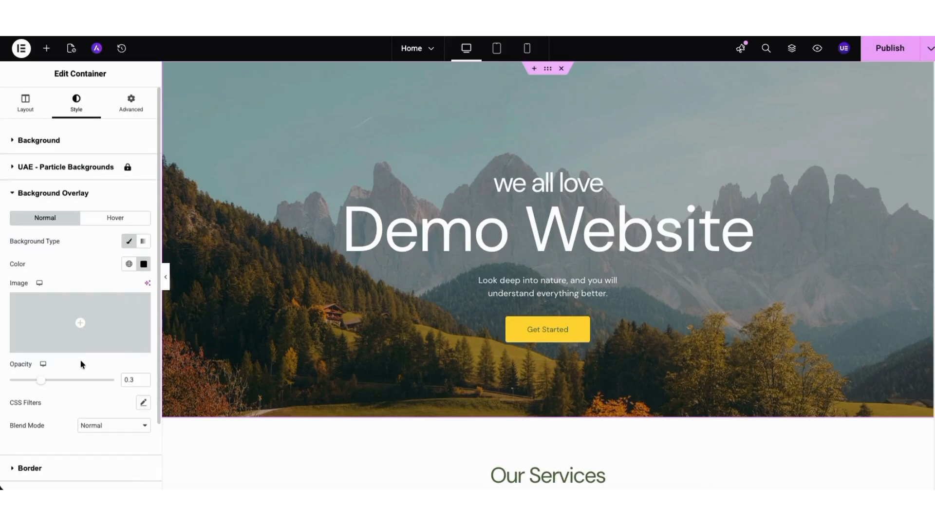
click(143, 263)
click(190, 317)
mouse_move(191, 317)
mouse_down()
mouse_move(205, 307)
mouse_move(83, 378)
mouse_move(81, 389)
mouse_up()
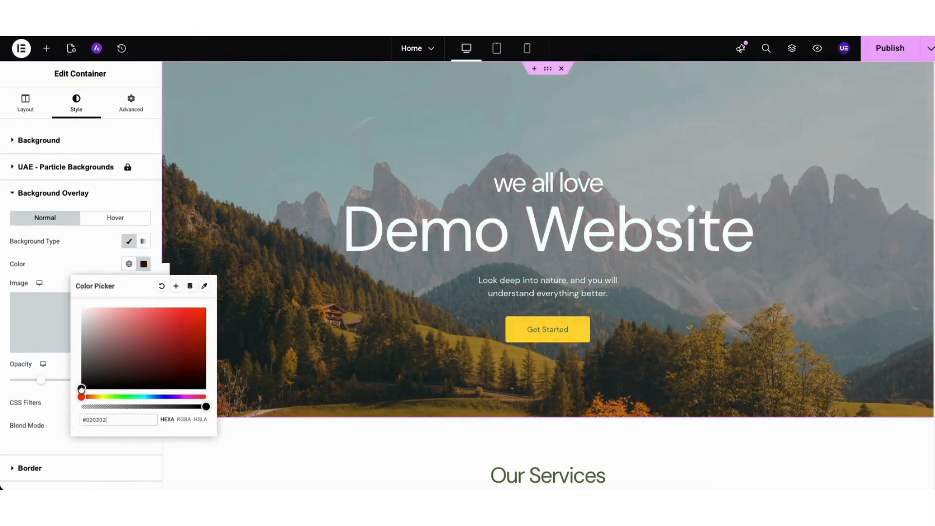
click(44, 268)
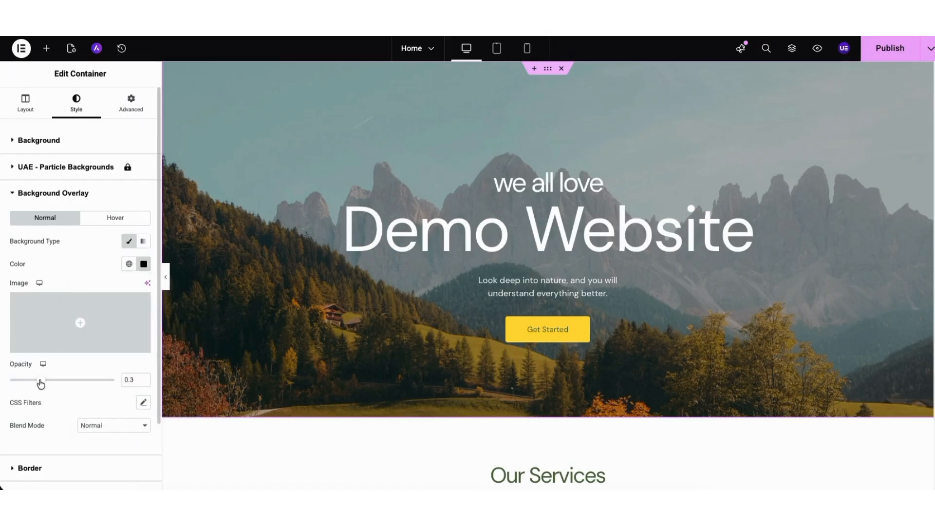
mouse_move(41, 384)
mouse_down()
mouse_move(115, 386)
mouse_move(8, 386)
mouse_move(41, 389)
mouse_up()
click(929, 58)
click(887, 79)
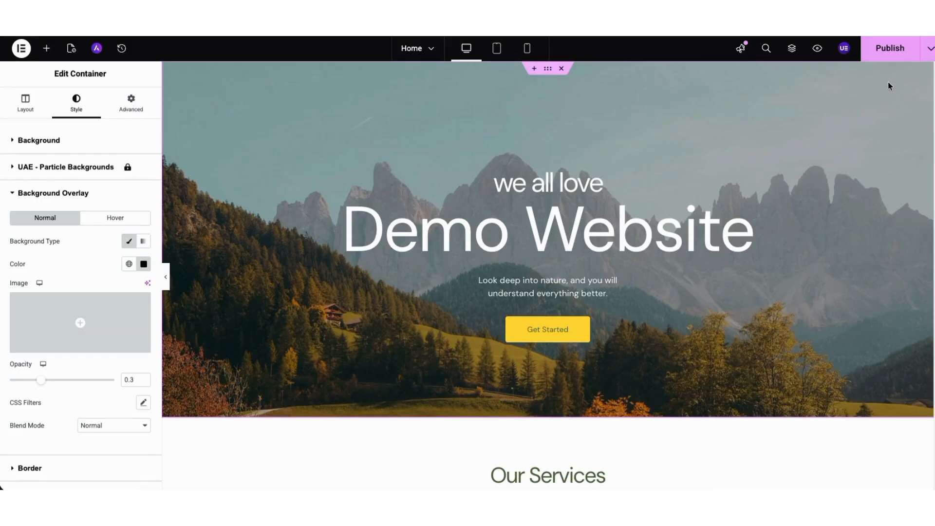
Add a Heading widget to the About Us section between the paragraph text and the Find Out More button
scroll(915, 190, down, 10)
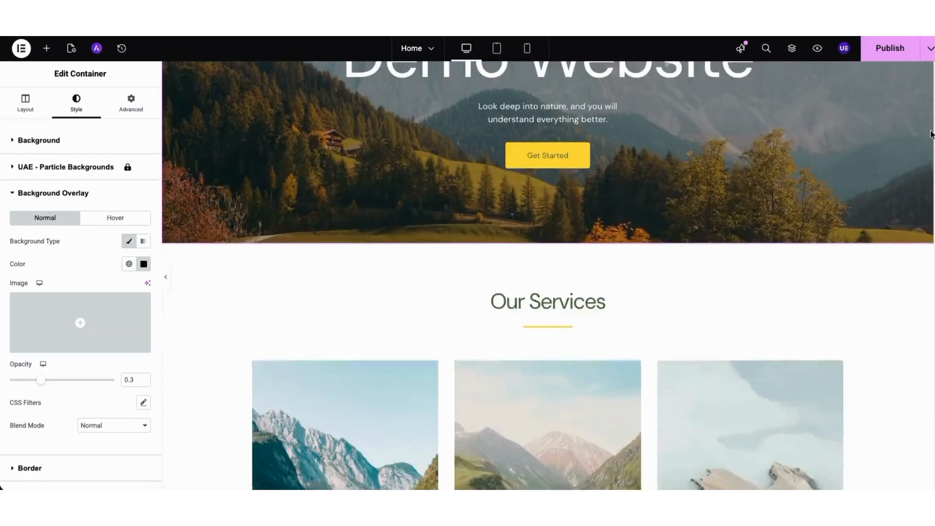
scroll(898, 304, down, 3)
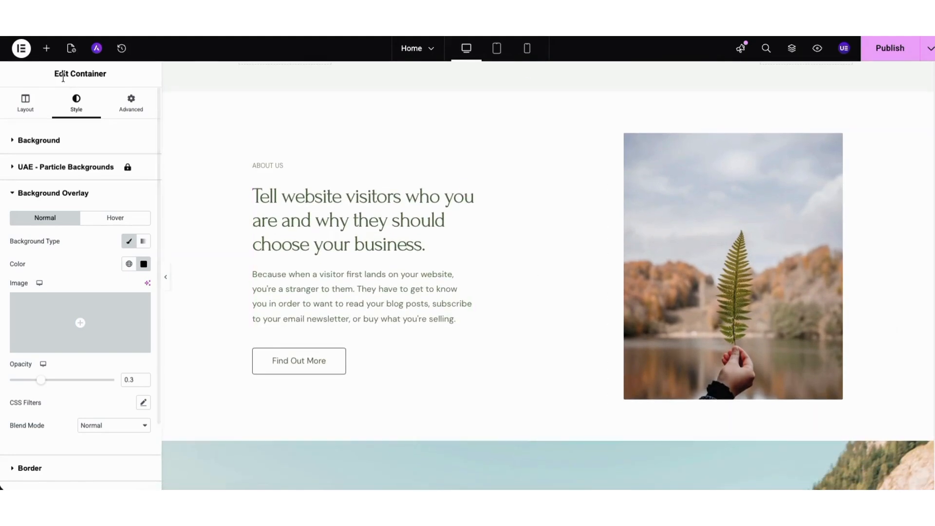
click(46, 48)
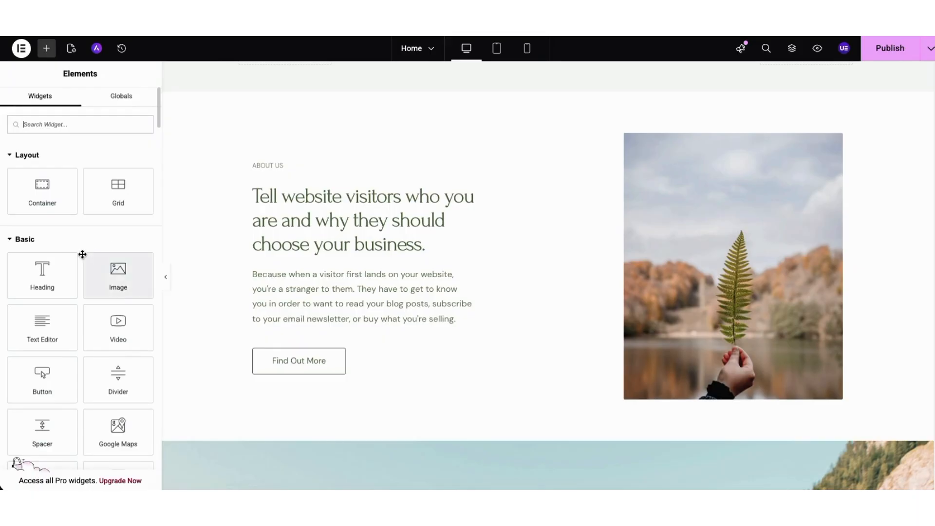
mouse_move(157, 113)
mouse_down()
mouse_move(160, 411)
mouse_move(158, 111)
mouse_up()
drag(42, 268, 320, 325)
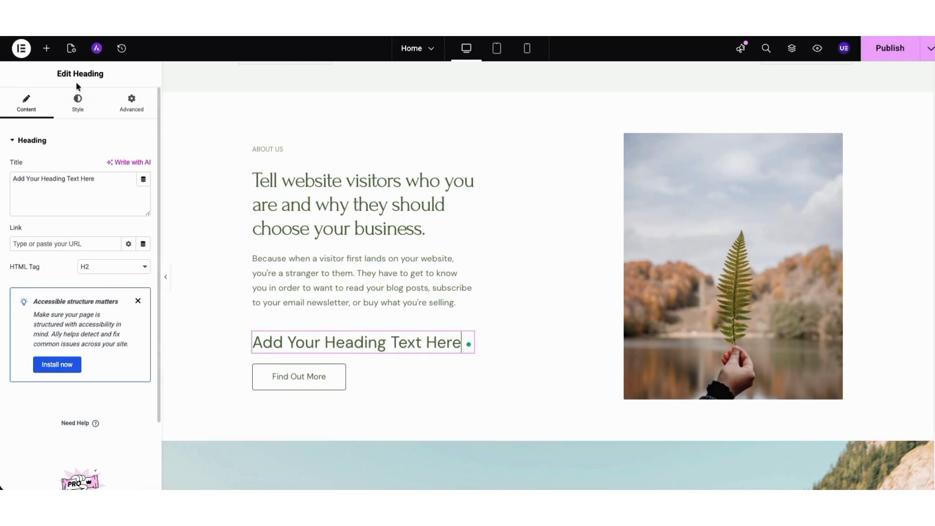
View the added heading's style settings and move it above the "Tell website visitors who you are" text
click(77, 103)
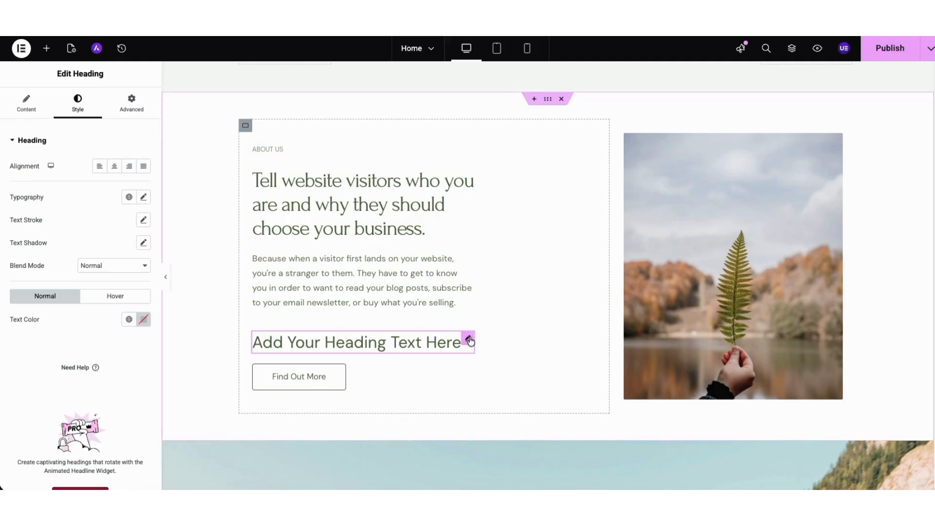
mouse_move(469, 340)
mouse_down()
mouse_move(372, 246)
mouse_move(349, 204)
mouse_up()
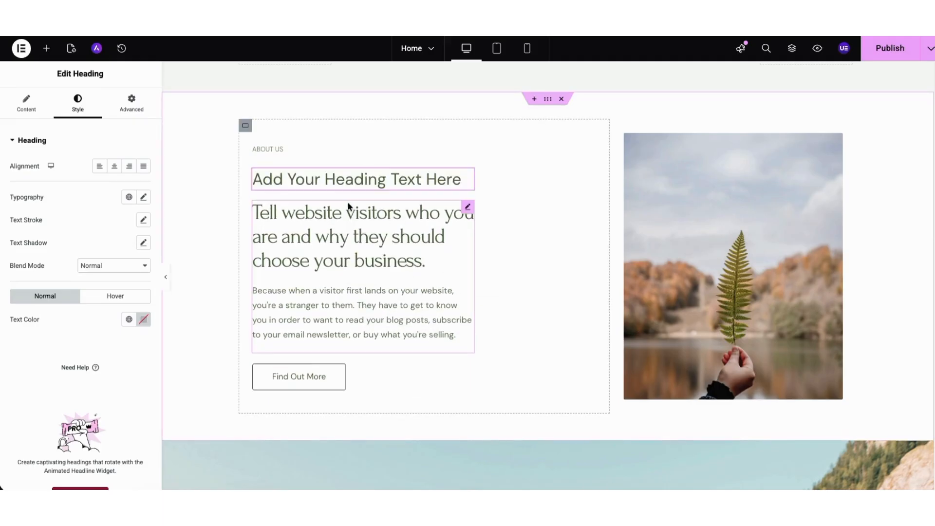
Duplicate the "Add Your Heading Text Here" heading and delete the duplicate
right_click(334, 178)
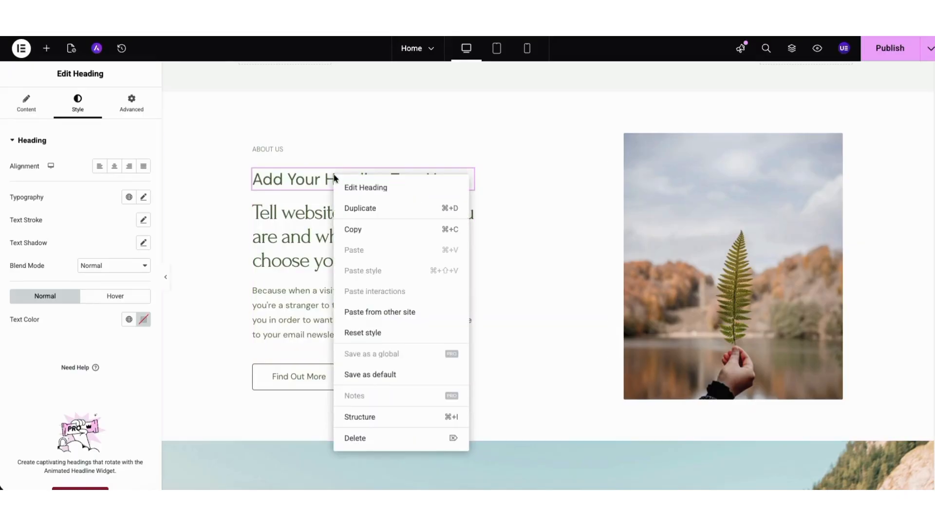
click(359, 207)
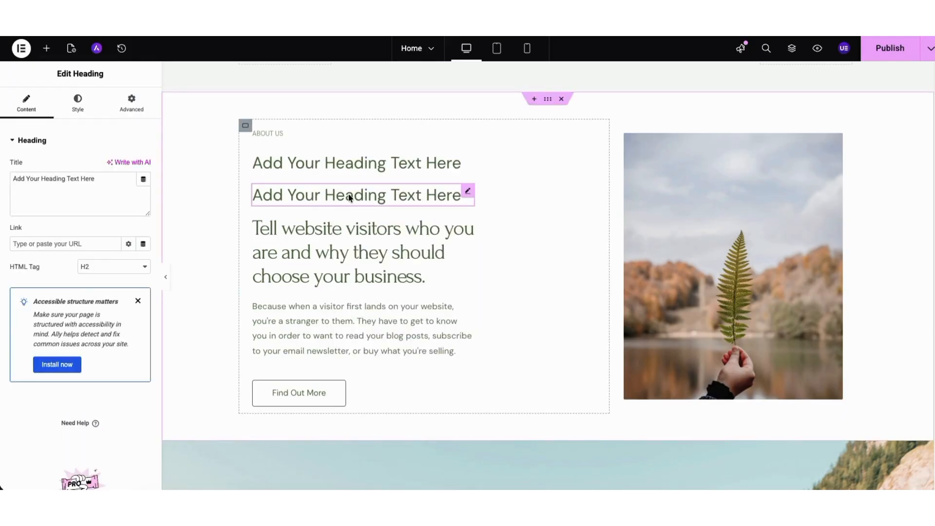
right_click(349, 196)
click(369, 457)
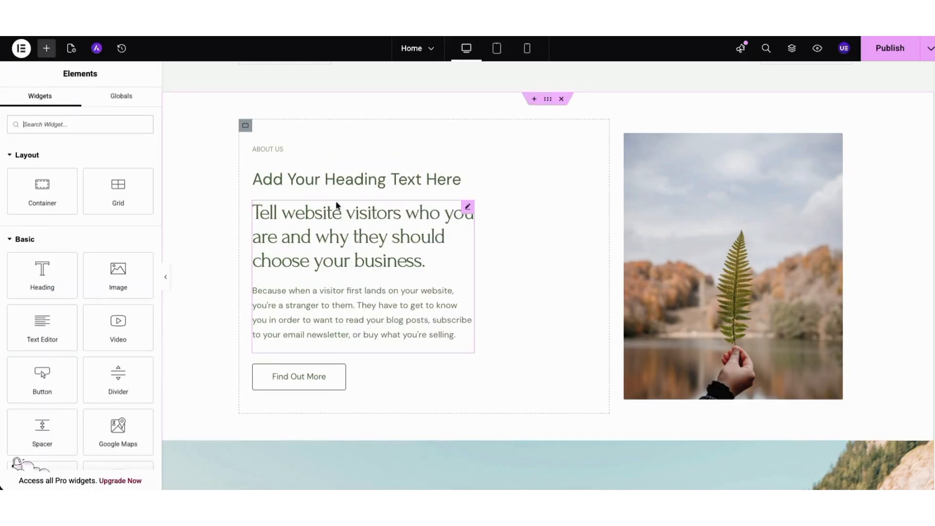
Delete the "Add Your Heading Text Here" heading from the About Us section
right_click(332, 181)
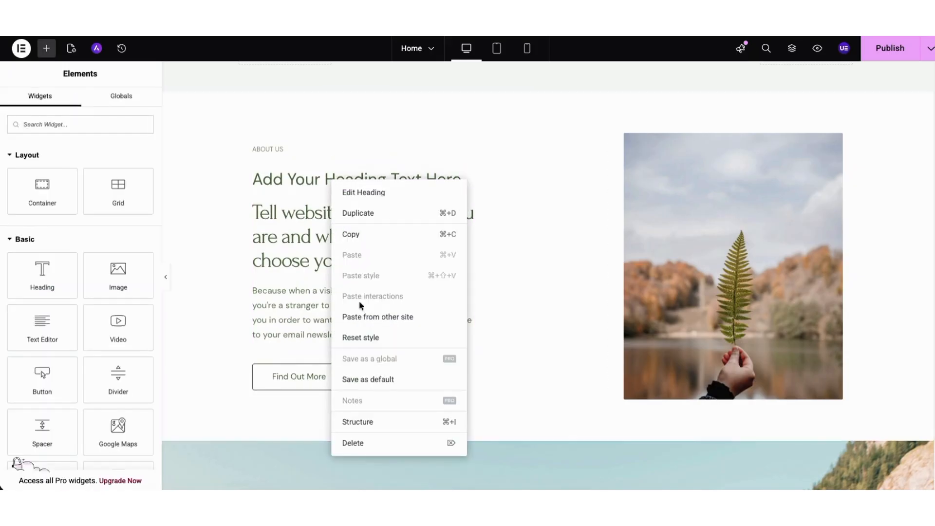
click(355, 444)
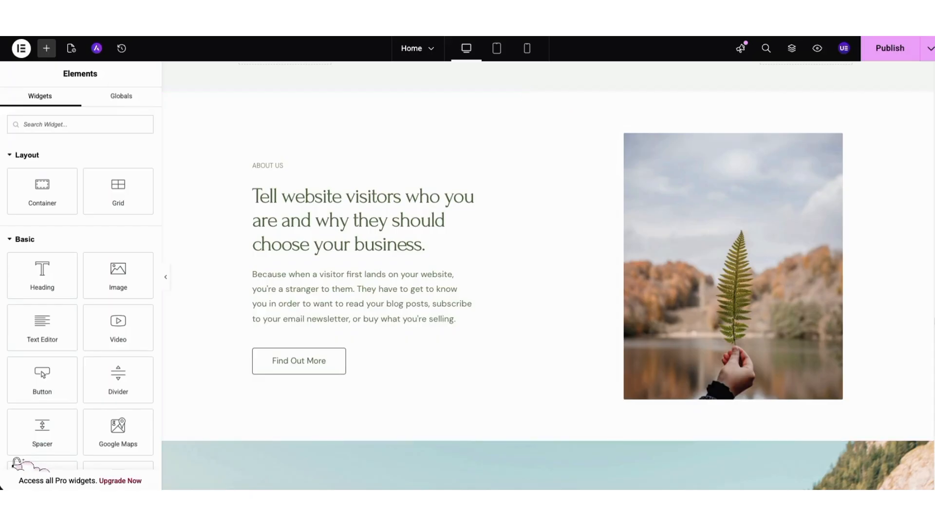
Insert a three-column flexbox container with a wide middle column above the About Us section and add a Heading widget to its middle column
scroll(928, 317, up, 2)
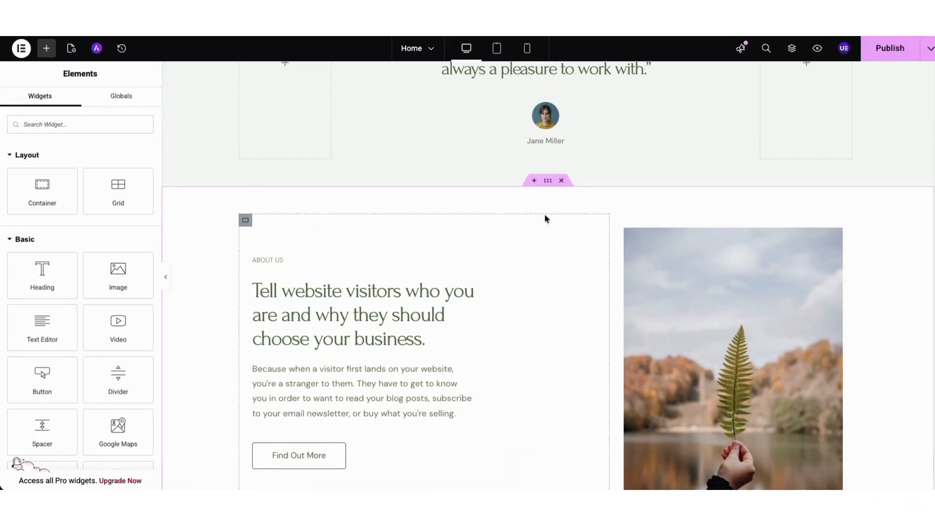
click(534, 181)
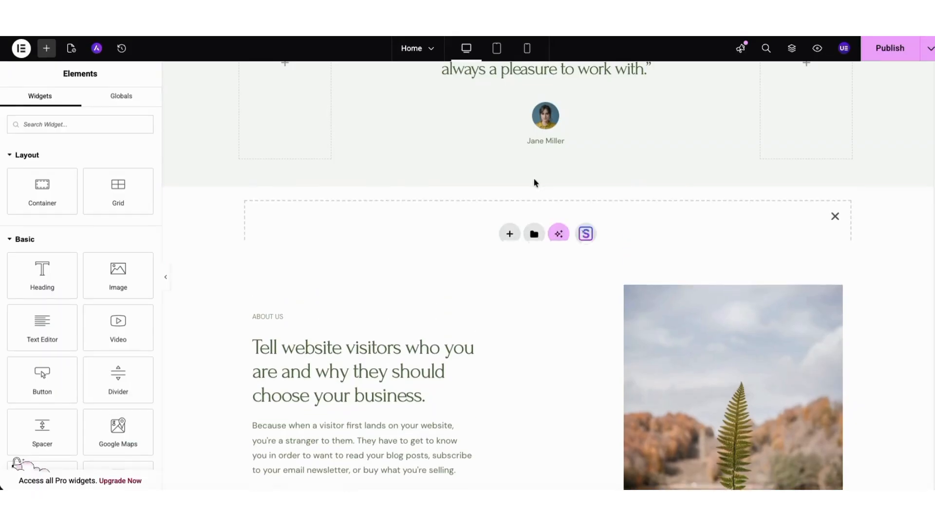
click(509, 237)
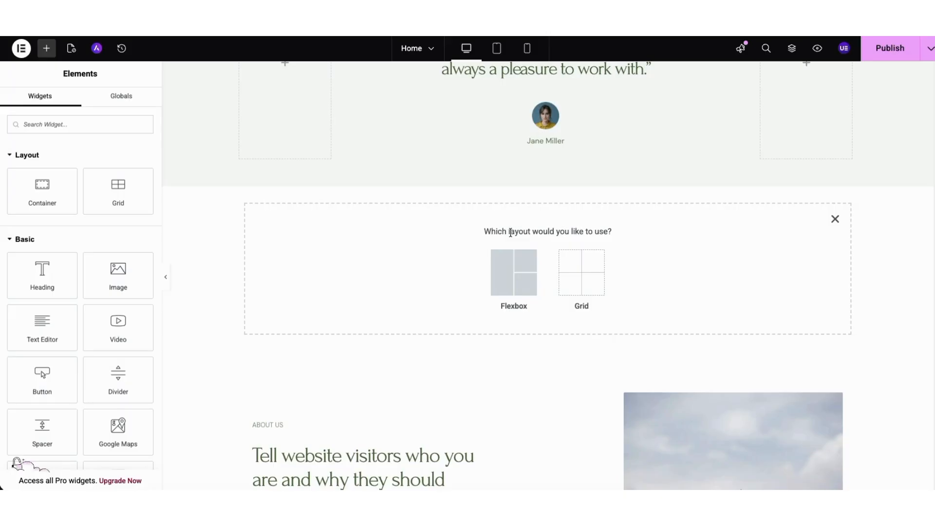
click(511, 278)
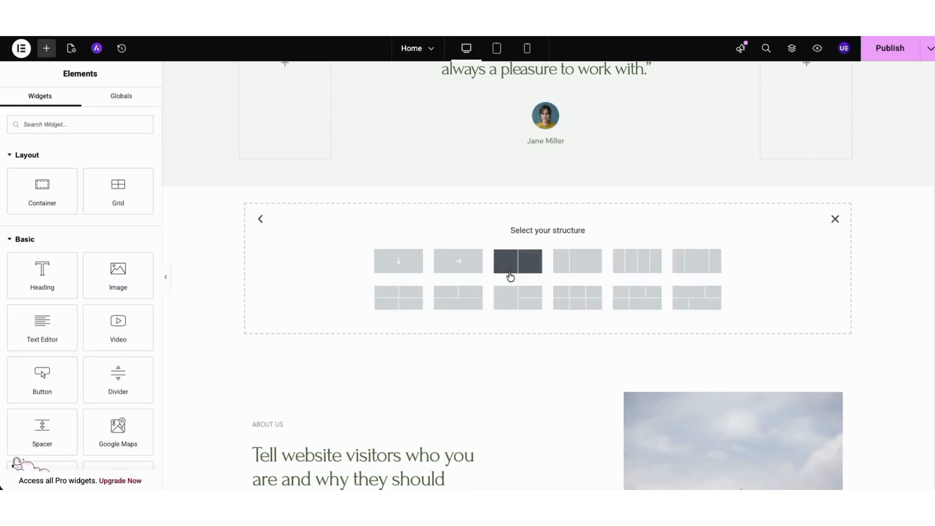
click(694, 266)
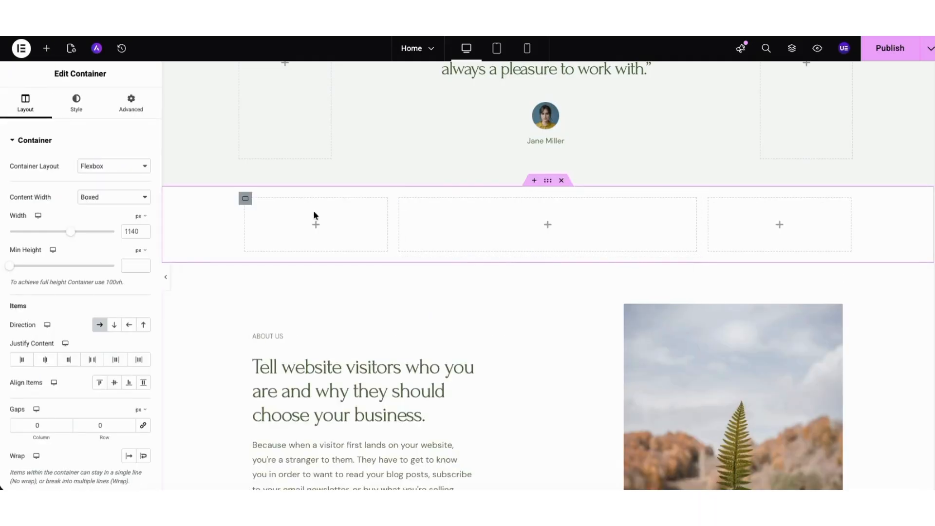
click(46, 53)
drag(40, 273, 546, 233)
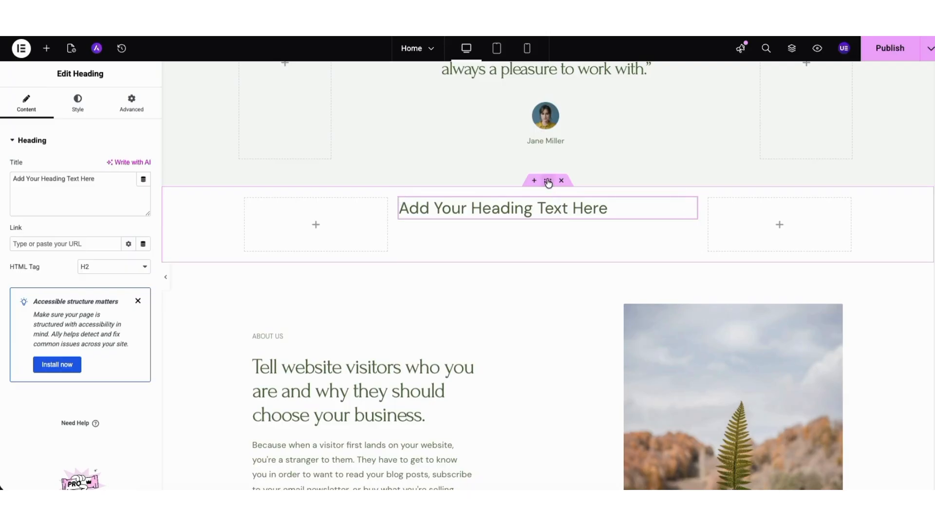
Try moving the three-column container to another place on the page, and delete the container with its heading
drag(548, 181, 451, 442)
drag(499, 203, 500, 204)
click(562, 181)
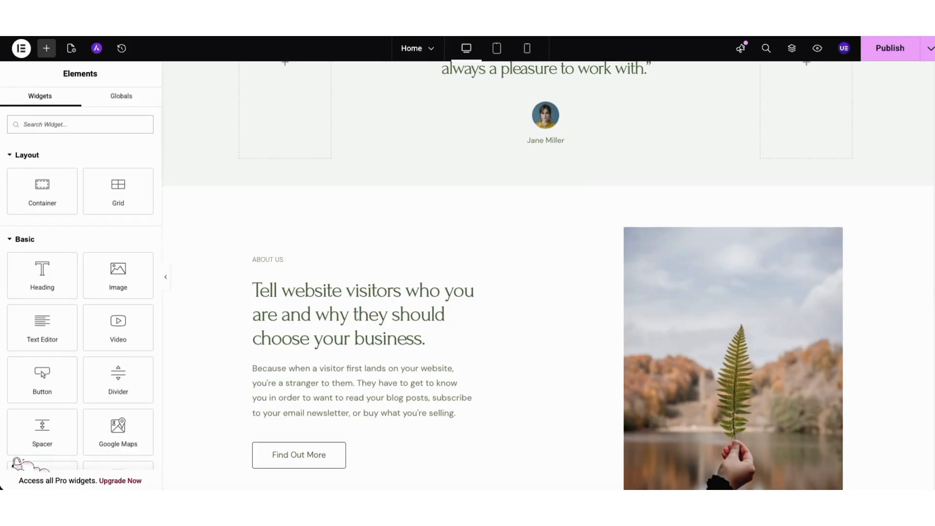
Import the Starter Templates block with a secondary heading, paragraph and building photo into the empty area below the Questions section
scroll(927, 386, down, 10)
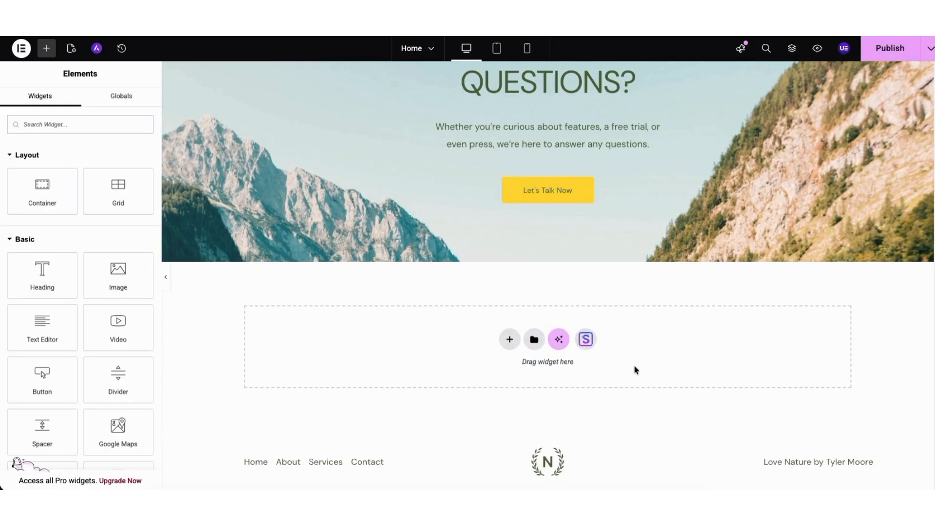
click(586, 341)
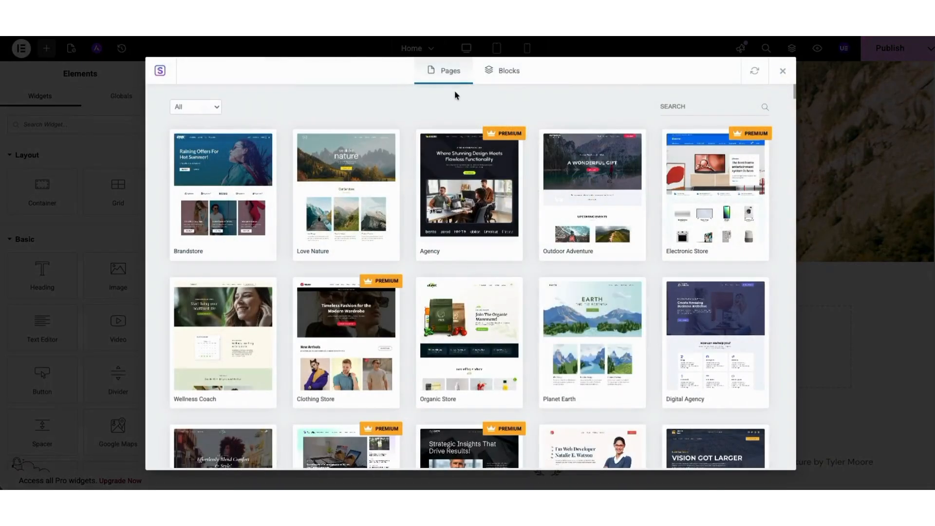
click(503, 75)
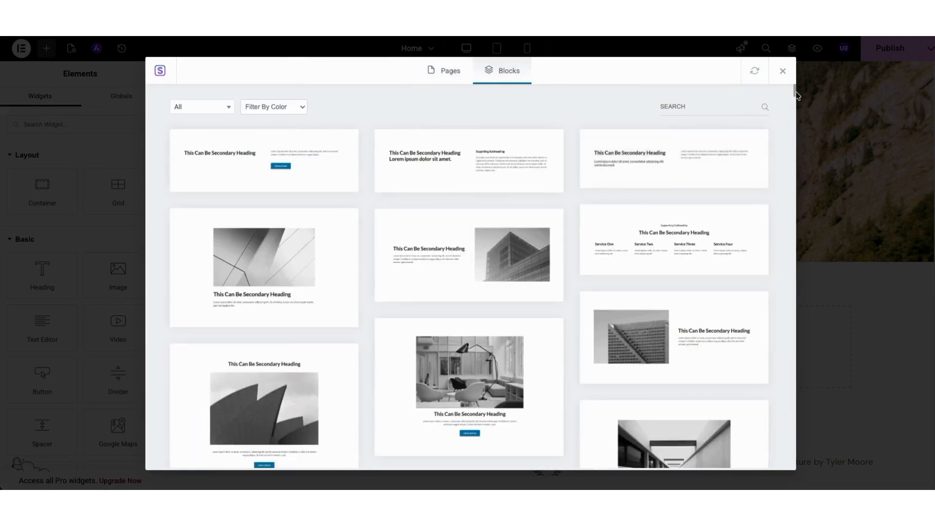
mouse_move(796, 89)
mouse_down()
mouse_move(794, 159)
mouse_move(787, 92)
mouse_up()
click(453, 255)
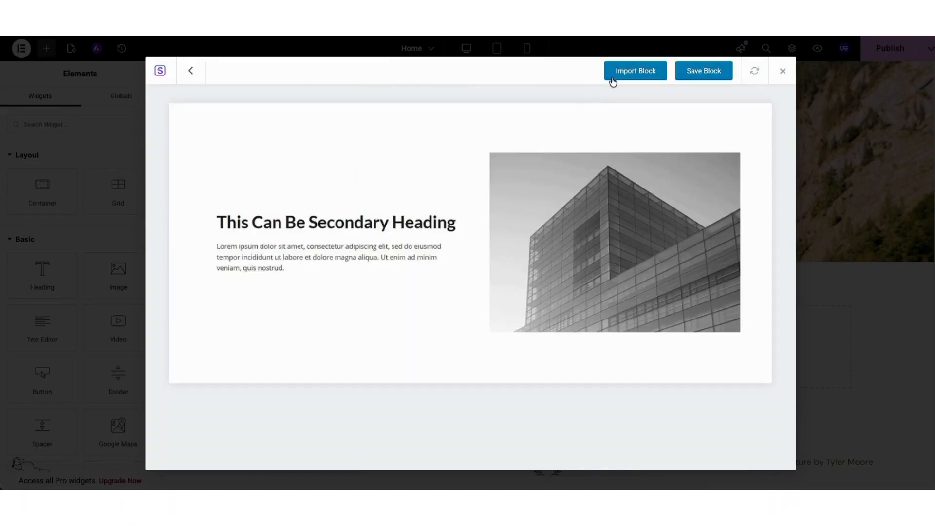
click(617, 72)
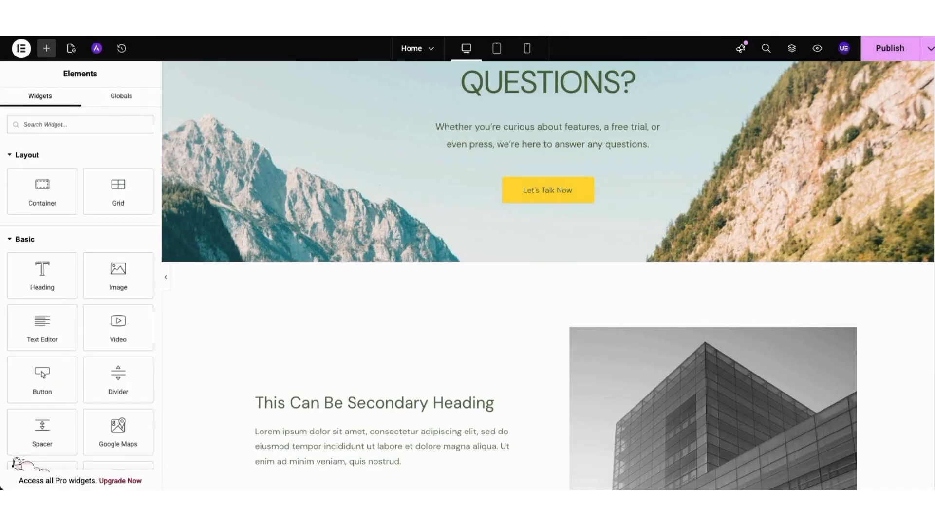
scroll(928, 411, down, 1)
scroll(548, 275, down, 2)
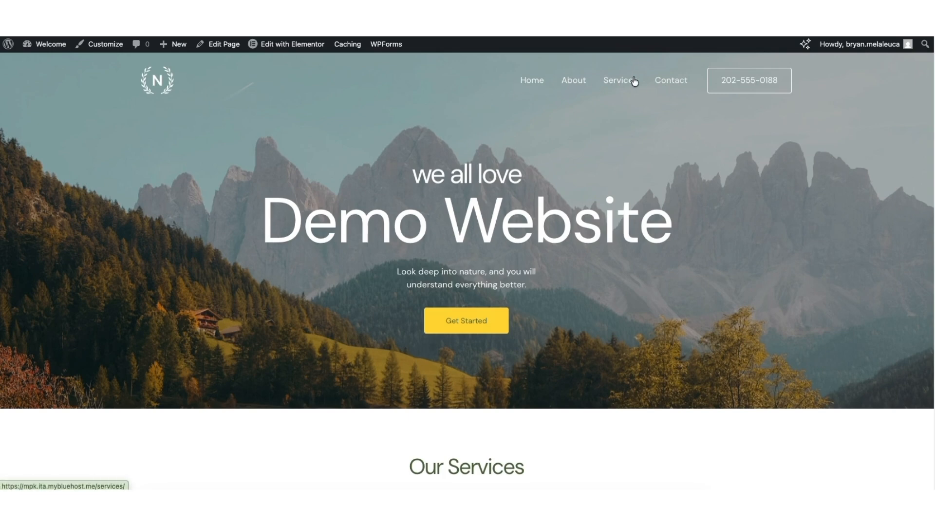
Review the live home page, open the theme Customizer from the WordPress dashboard, and examine the header and transparent header settings
drag(932, 69, 929, 427)
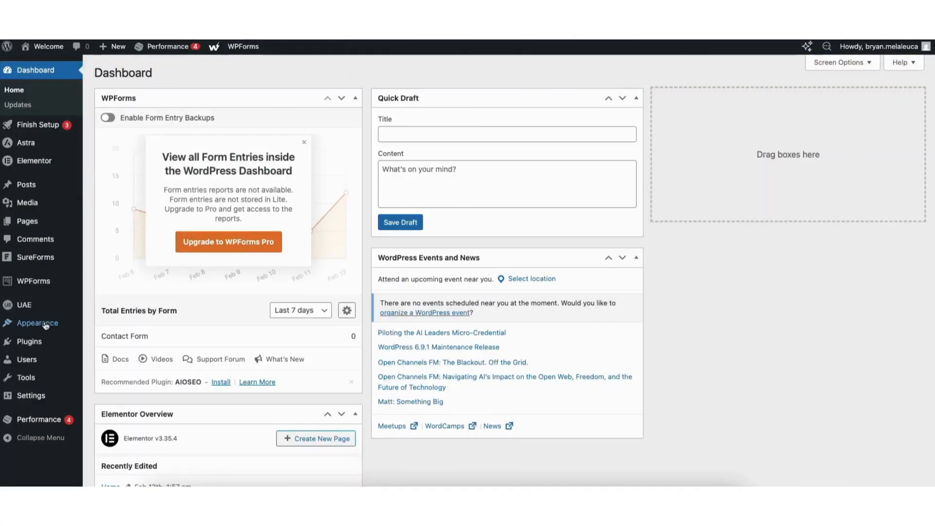
mouse_move(41, 328)
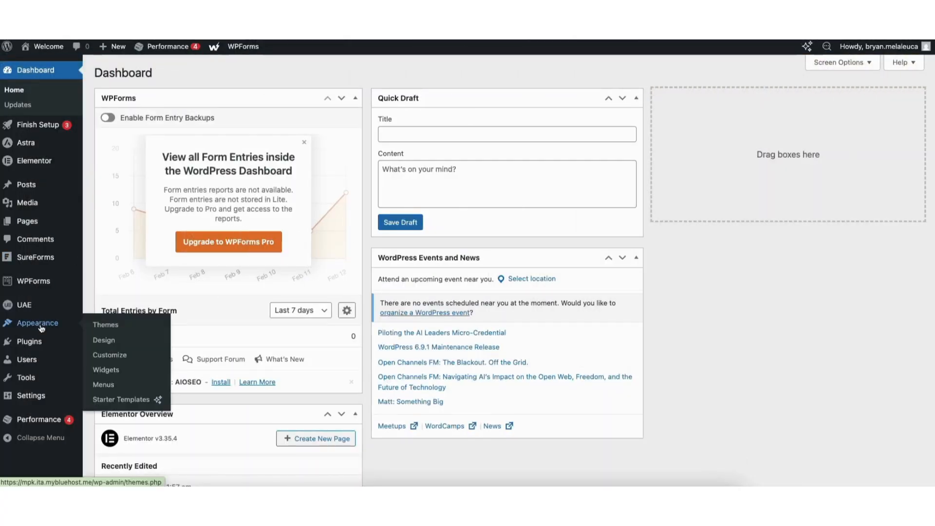
click(110, 358)
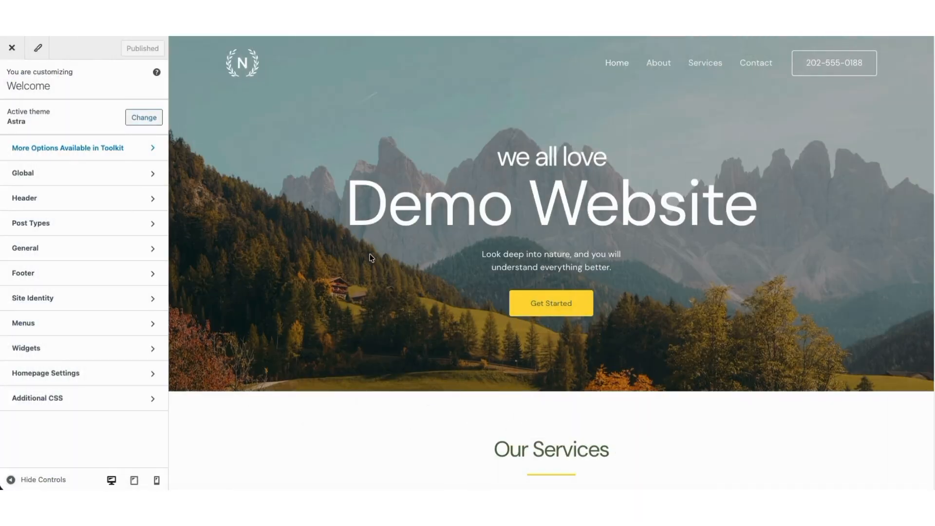
click(125, 201)
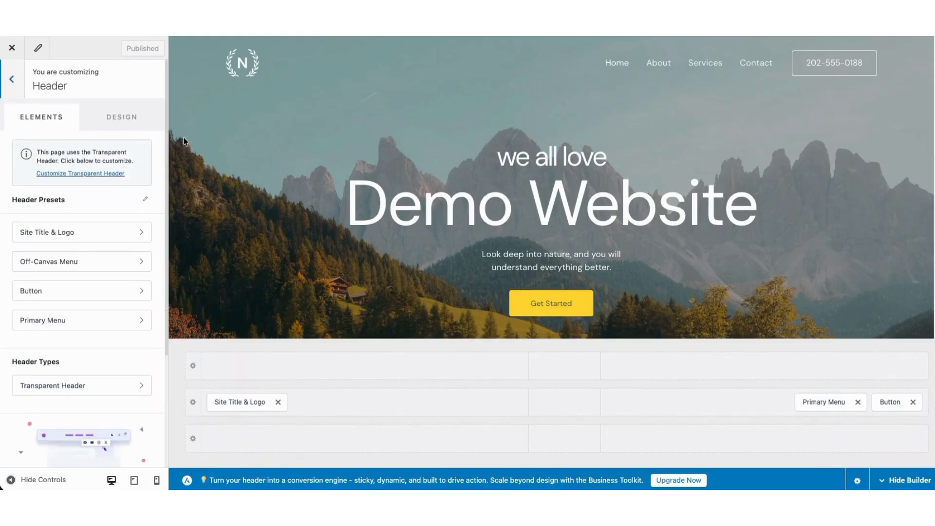
click(235, 63)
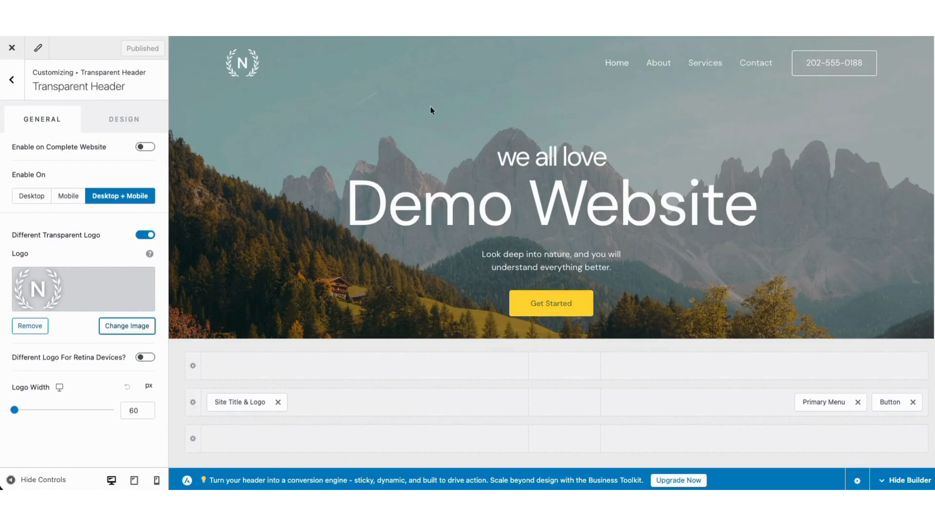
click(11, 80)
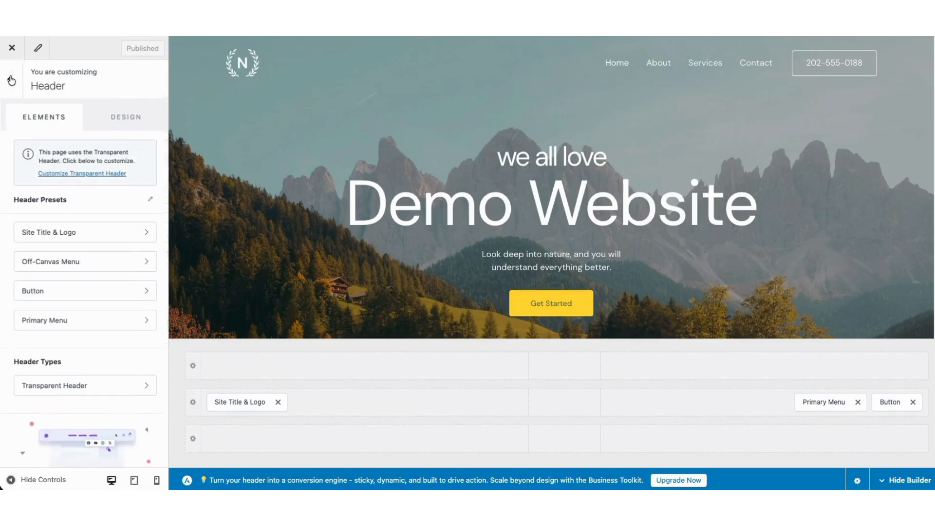
Examine the header's Site Title & Logo settings and try repositioning the Button element in the header builder
click(58, 232)
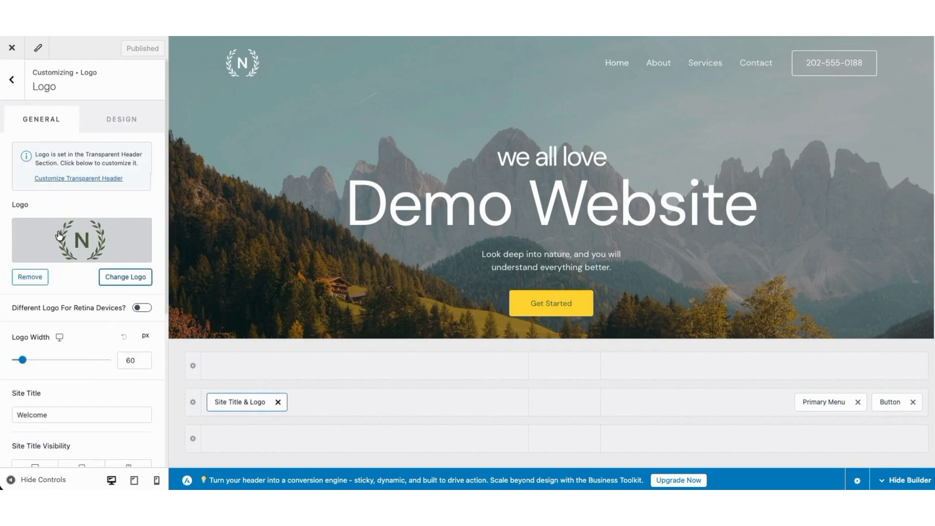
click(49, 415)
drag(55, 415, 12, 415)
click(85, 331)
mouse_move(891, 402)
mouse_down()
mouse_move(664, 395)
mouse_move(572, 405)
mouse_move(895, 405)
mouse_up()
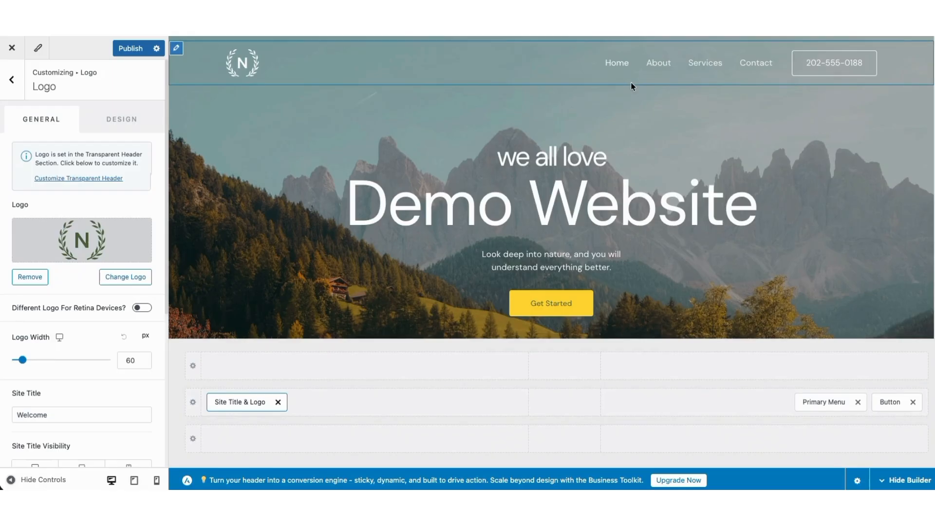
click(11, 80)
click(11, 81)
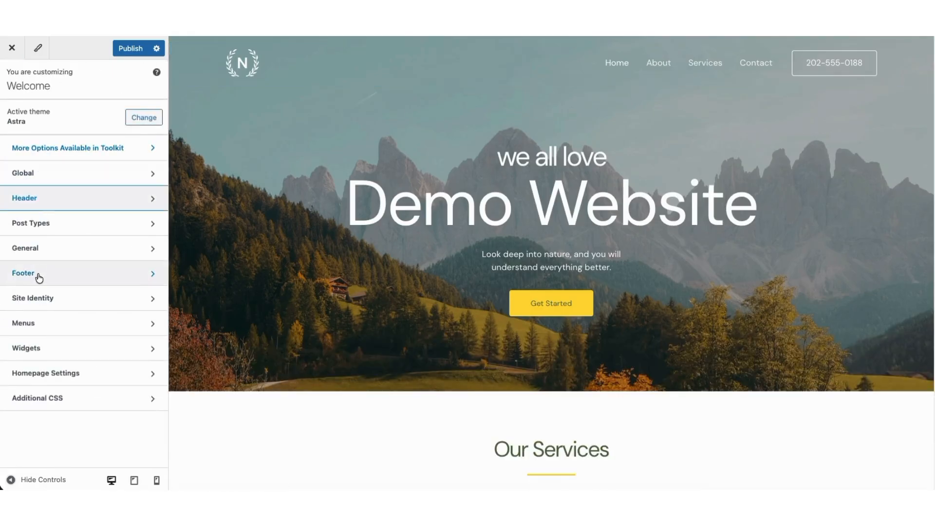
View the Site Identity settings and open the footer's copyright text for editing
click(37, 300)
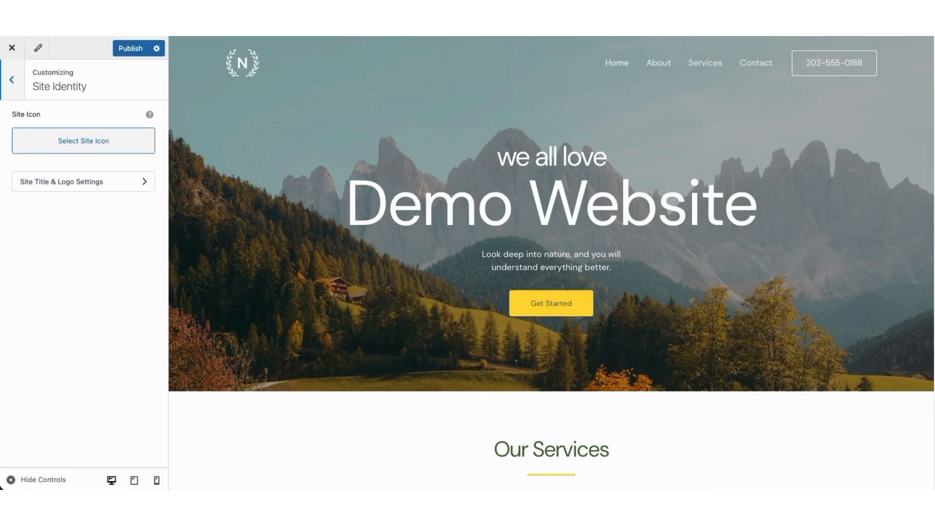
scroll(924, 290, down, 15)
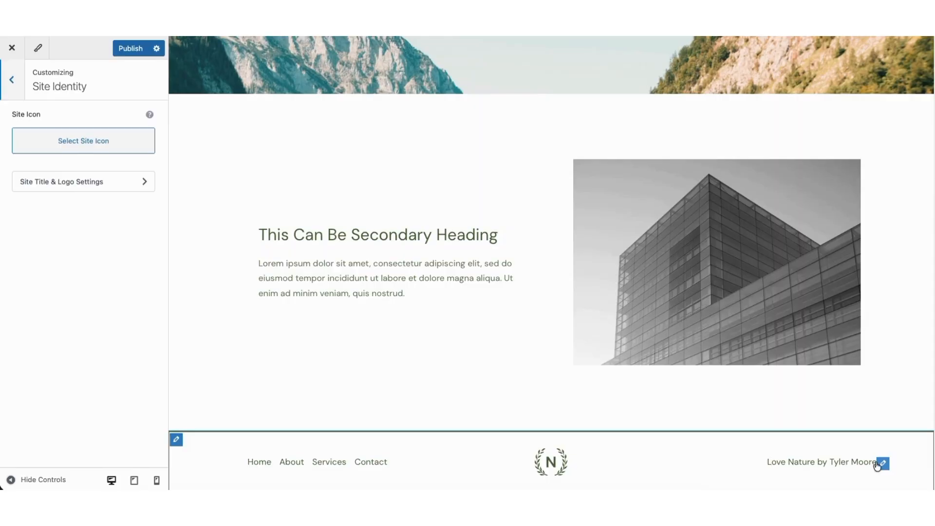
click(882, 465)
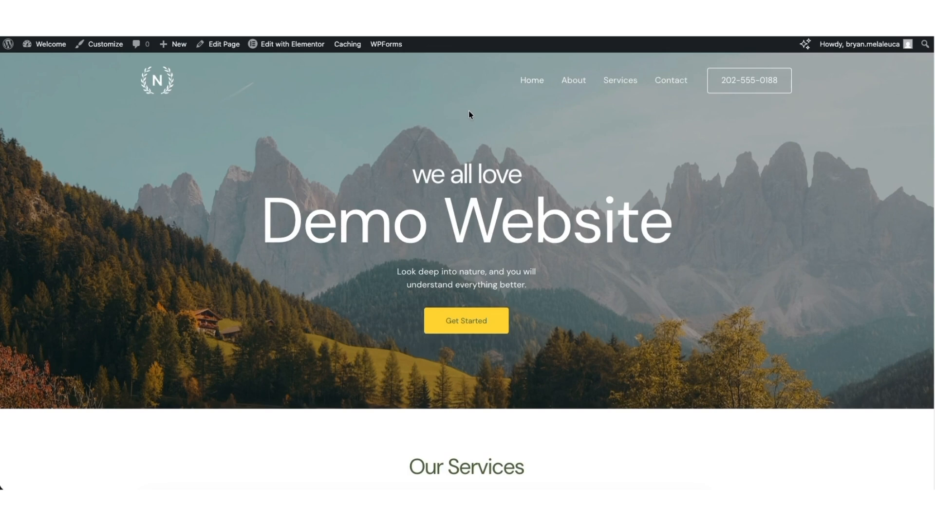
Visit the About, Services and Contact pages on the live site and return to the Home page
click(568, 82)
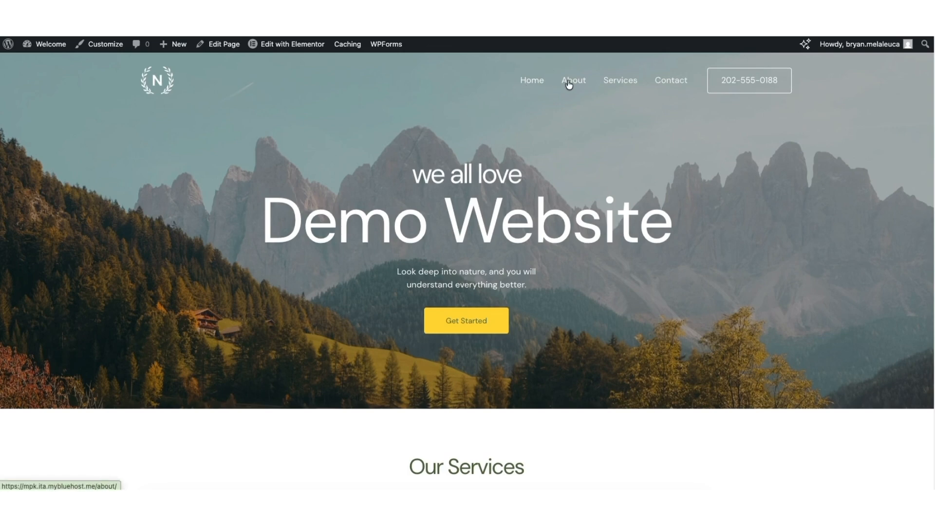
click(615, 81)
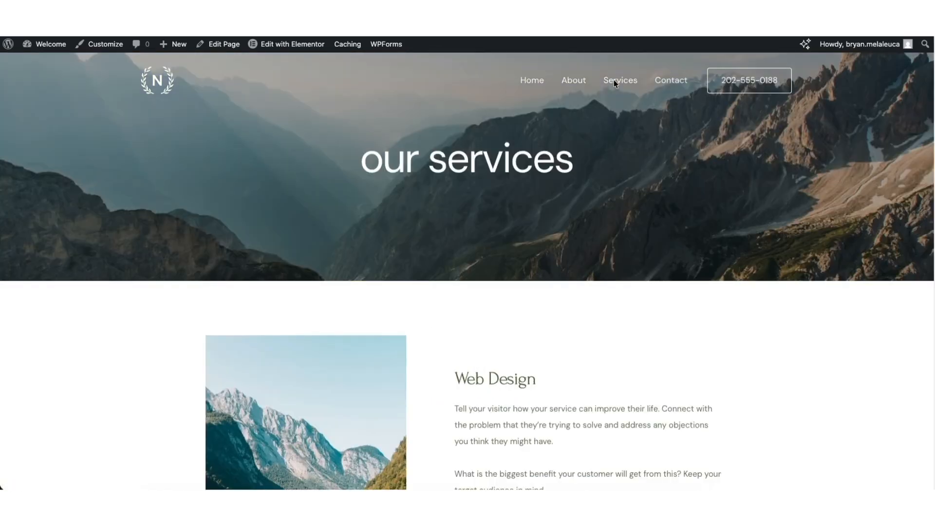
click(665, 83)
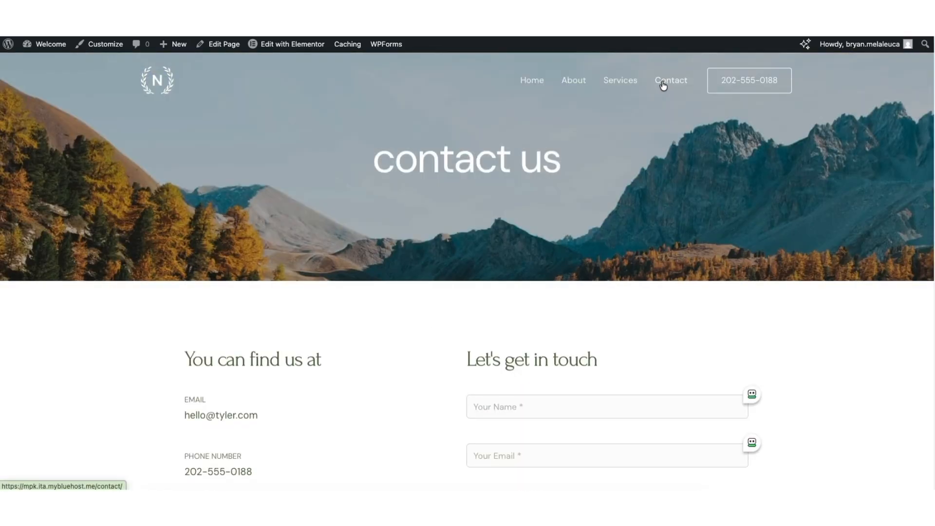
click(536, 80)
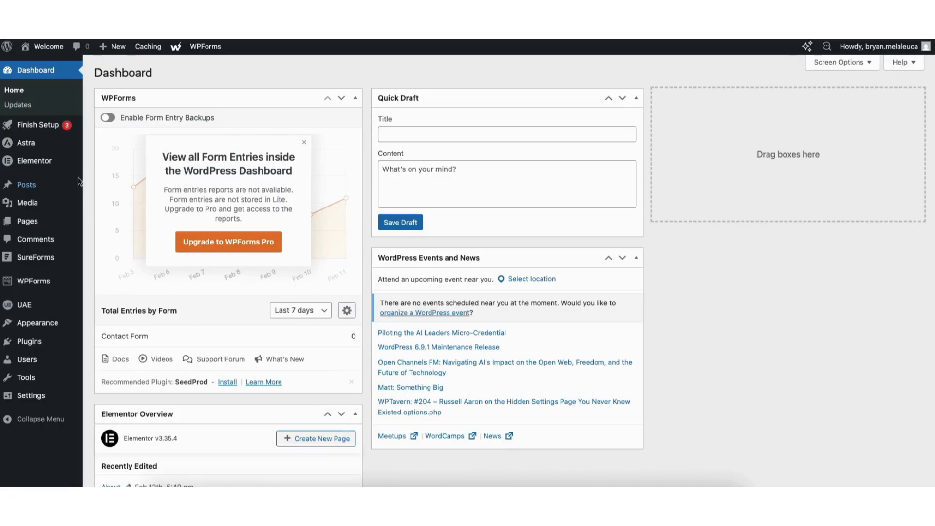
Open the About page for editing with Elementor from the WordPress list of all pages
click(27, 221)
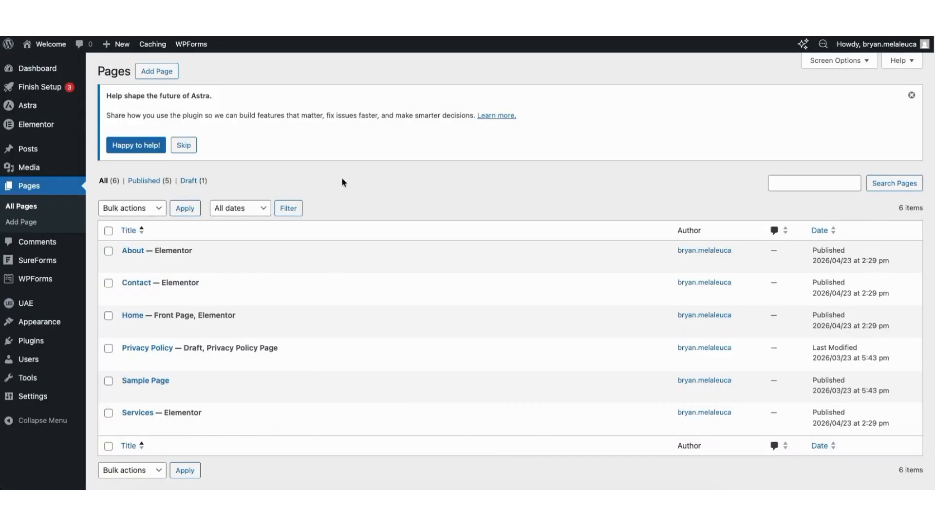
mouse_move(144, 258)
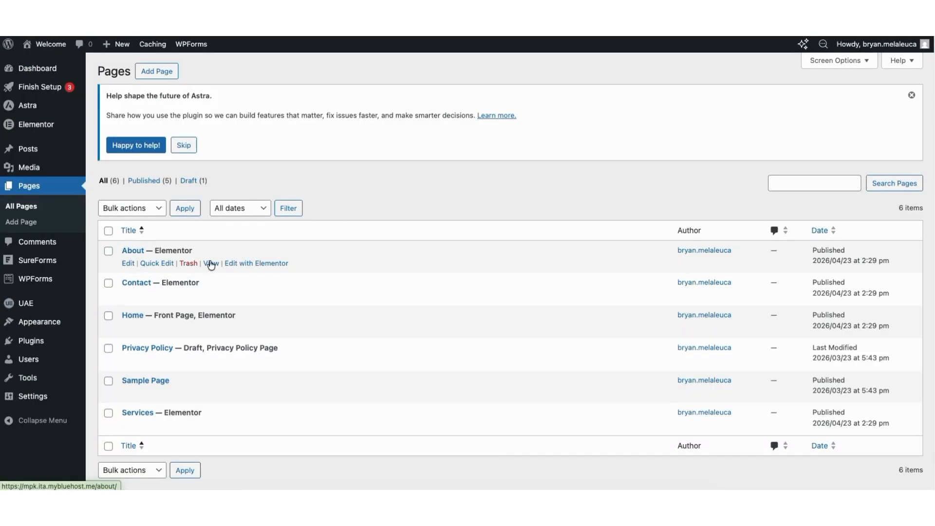
click(241, 264)
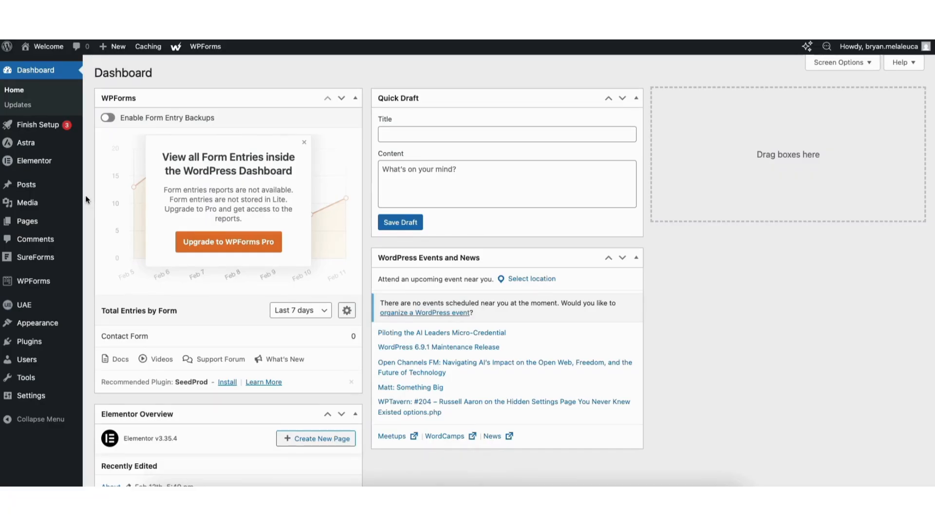
mouse_move(26, 223)
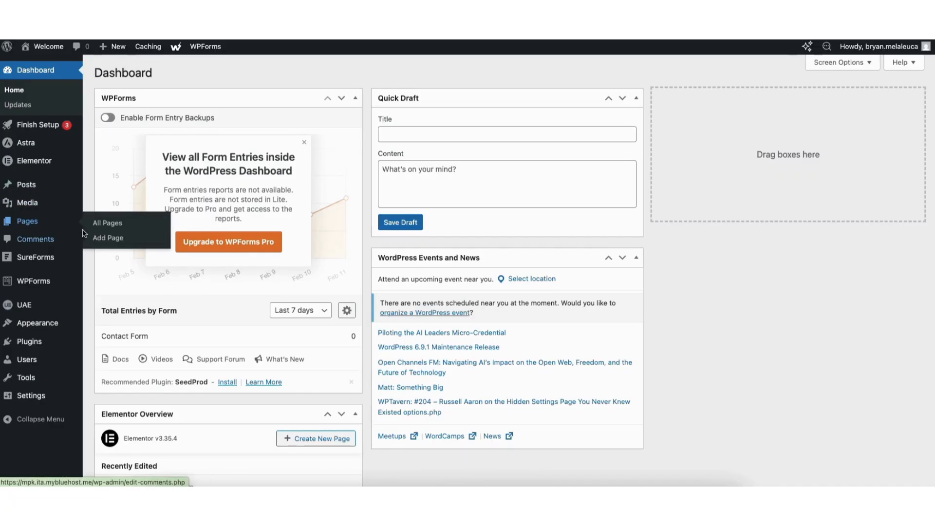
Create a new page titled "Services", publish it, and open it for editing with Elementor
click(108, 239)
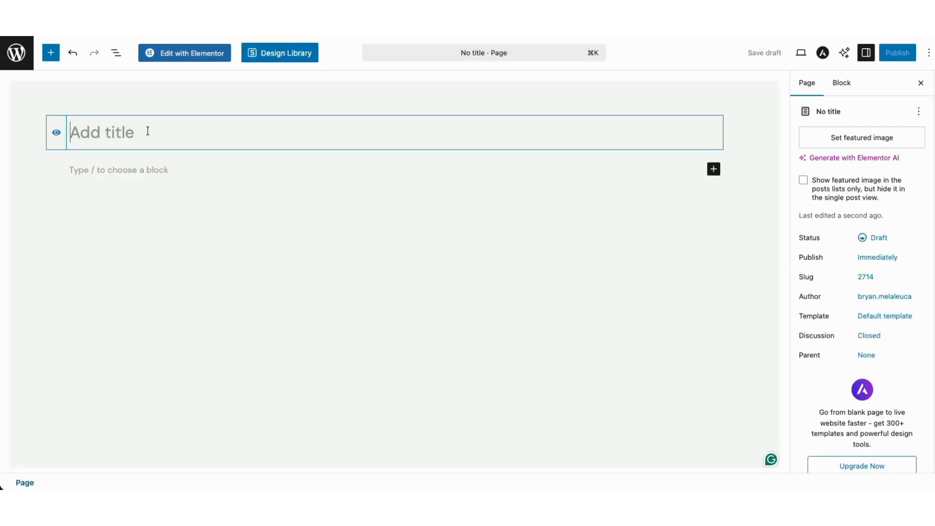
text(Services)
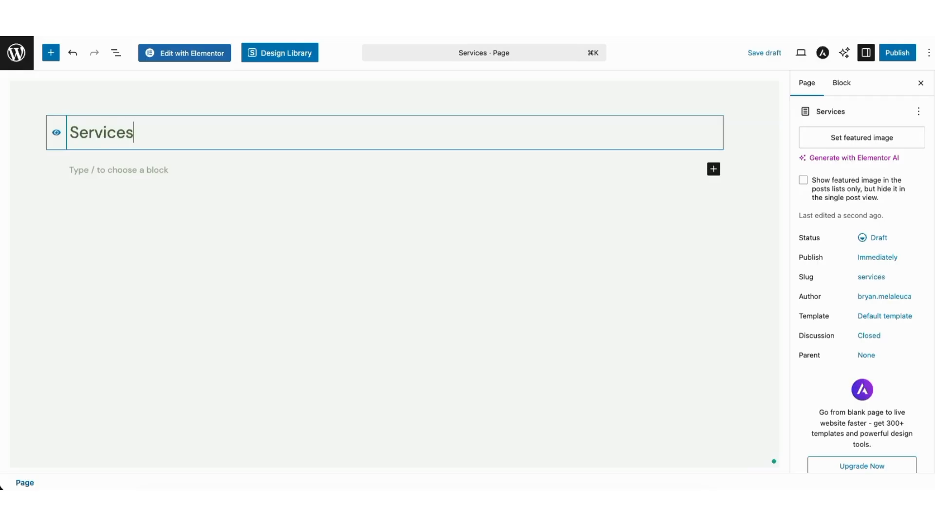
click(897, 53)
click(898, 53)
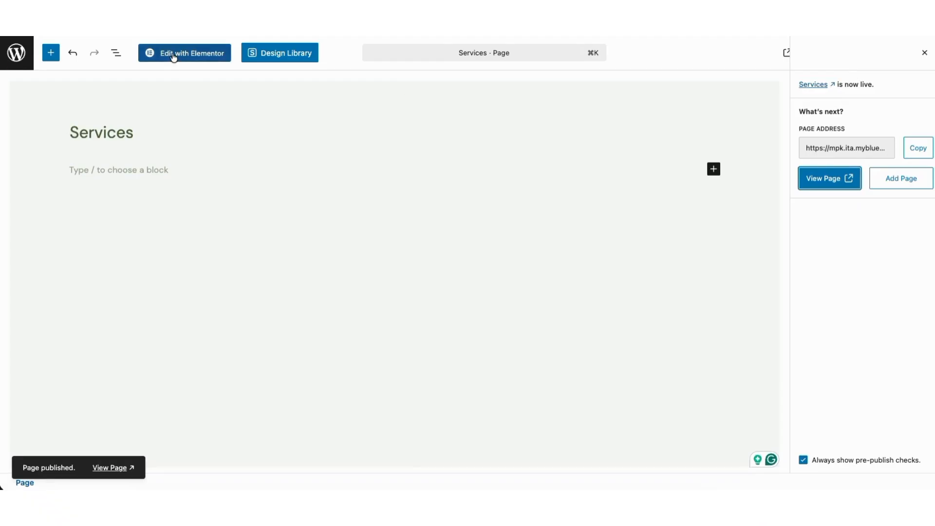
click(174, 56)
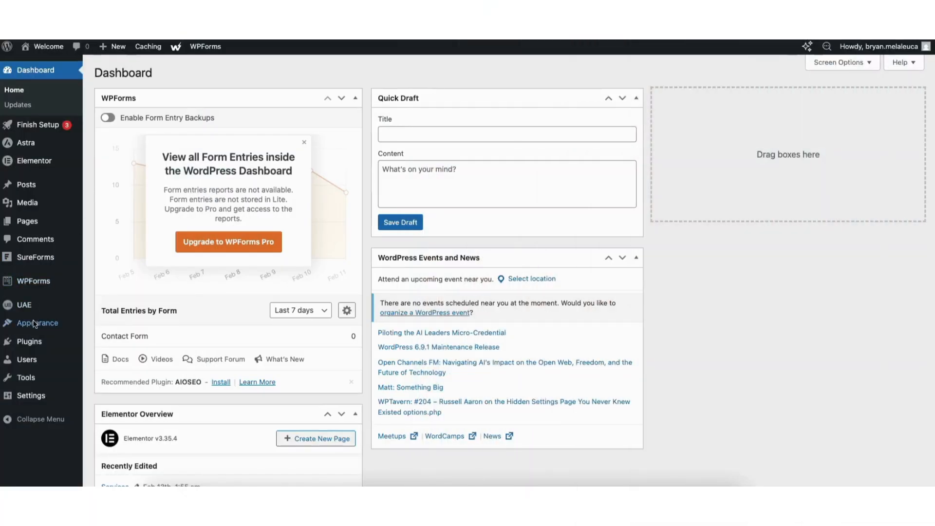
Open the site's menu settings and add Sample Page to the Main Menu
mouse_move(37, 325)
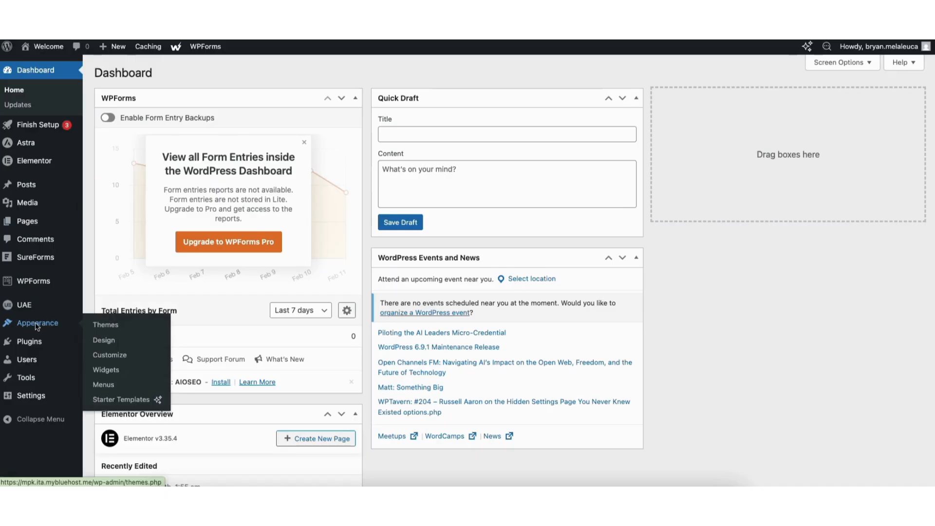
click(103, 385)
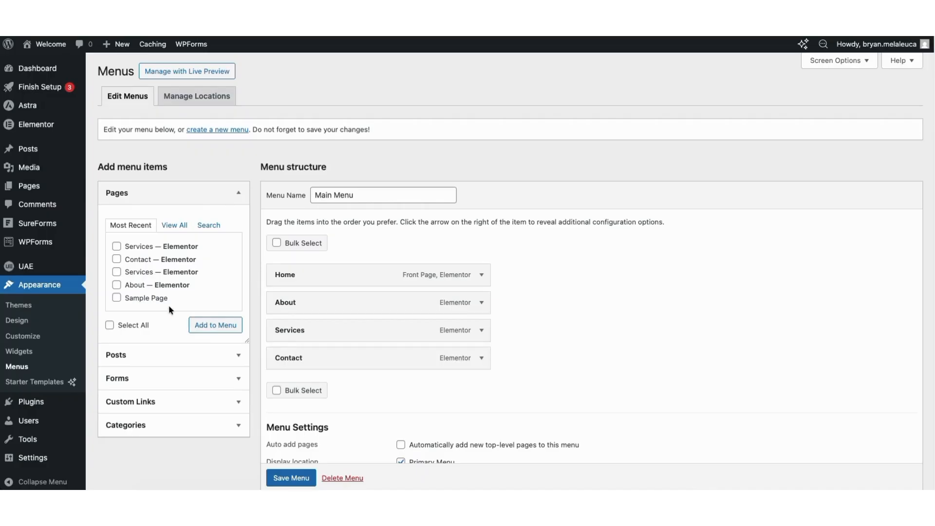
click(119, 298)
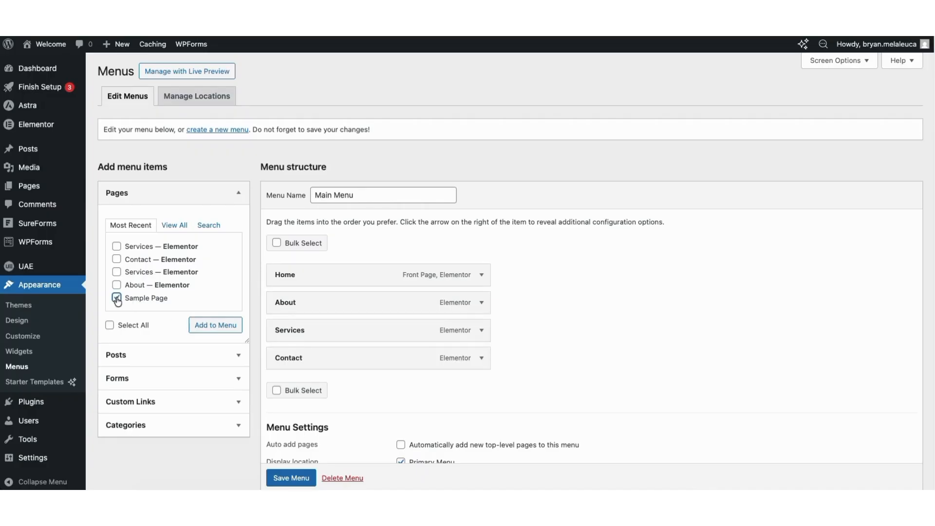
click(203, 326)
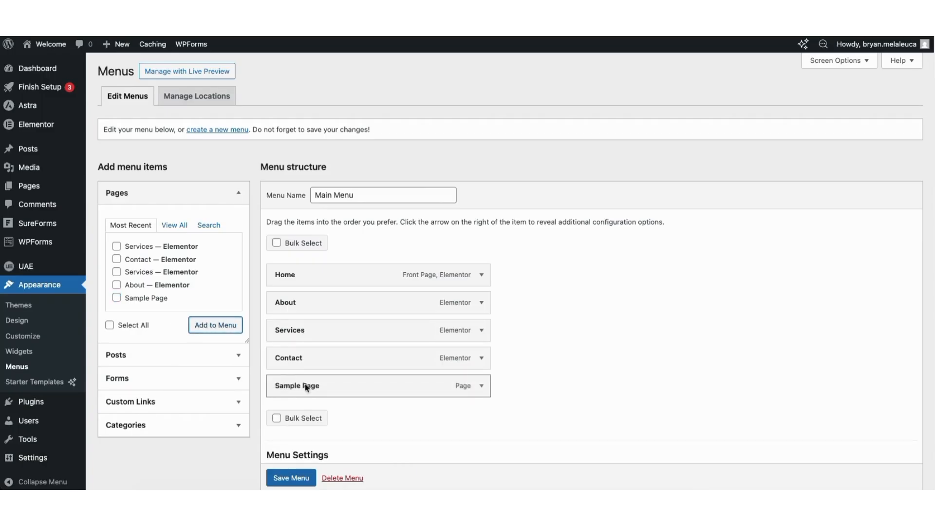
Examine the Sample Page menu item's settings, including its navigation label and removal option, and collapse them again
mouse_move(288, 390)
mouse_down()
mouse_move(290, 361)
mouse_move(290, 386)
mouse_up()
click(483, 390)
drag(277, 423, 405, 425)
scroll(926, 272, down, 5)
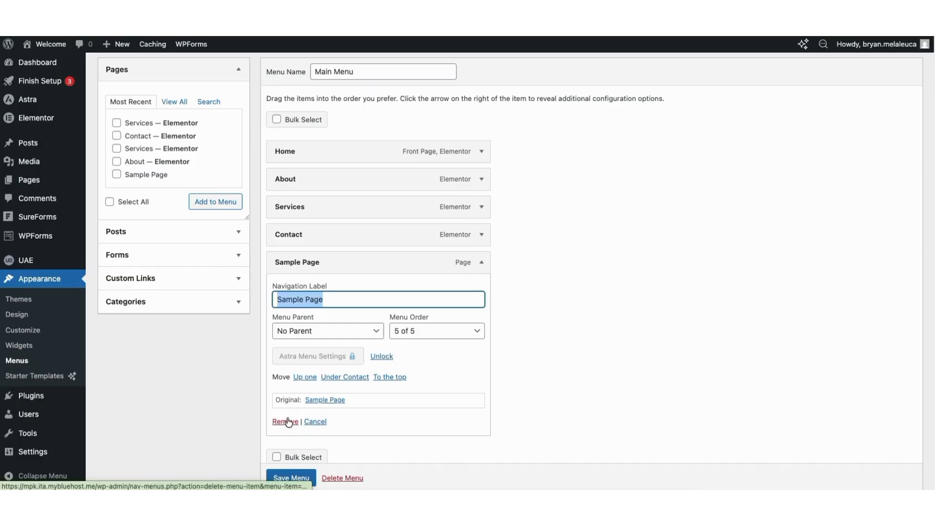
click(400, 287)
click(480, 262)
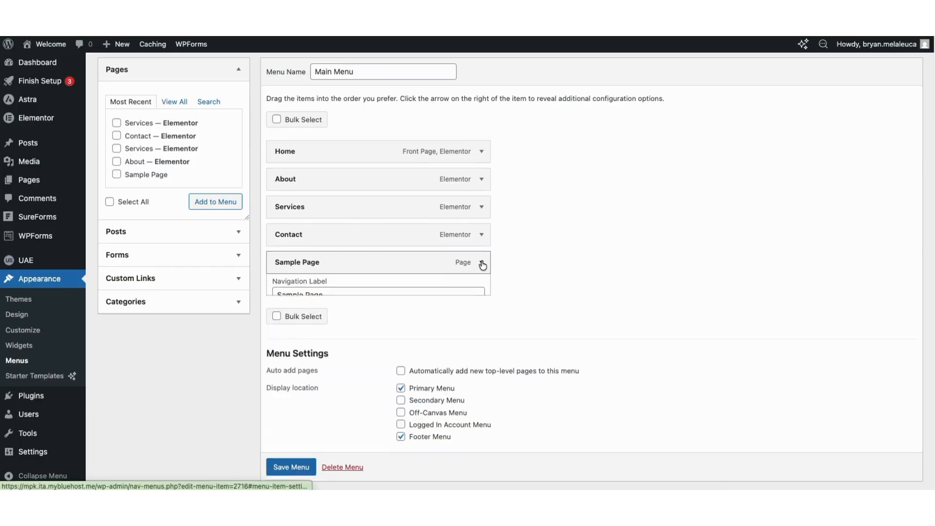
Nest Sample Page as a sub item under Services in the Main Menu and save the menu
drag(325, 266, 346, 230)
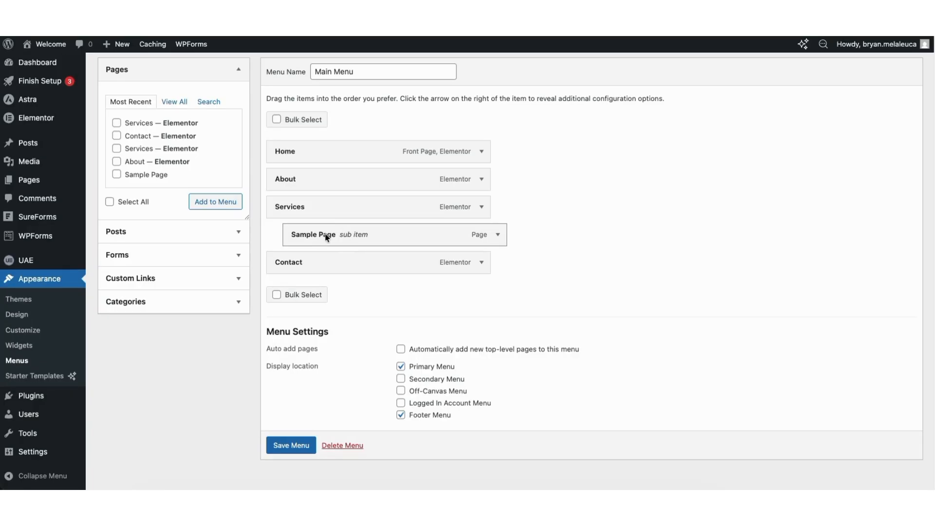
click(291, 445)
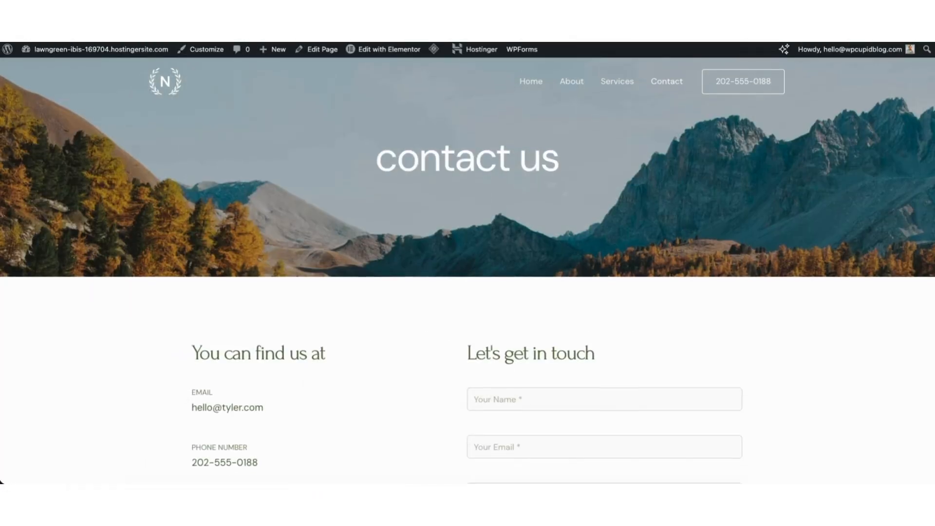
Visit the live site's Contact page and examine its contact details and message form
scroll(468, 271, down, 4)
scroll(931, 152, down, 4)
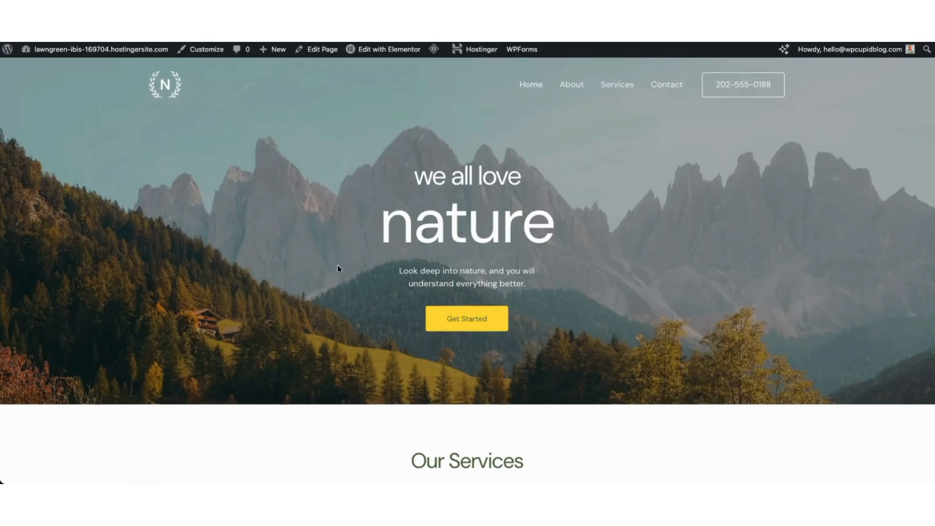
click(666, 86)
scroll(928, 107, down, 3)
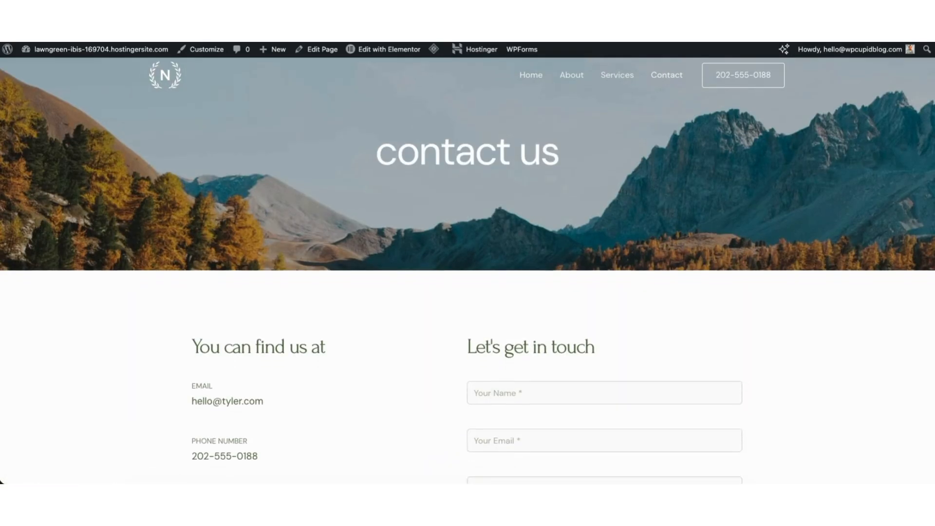
scroll(933, 129, down, 3)
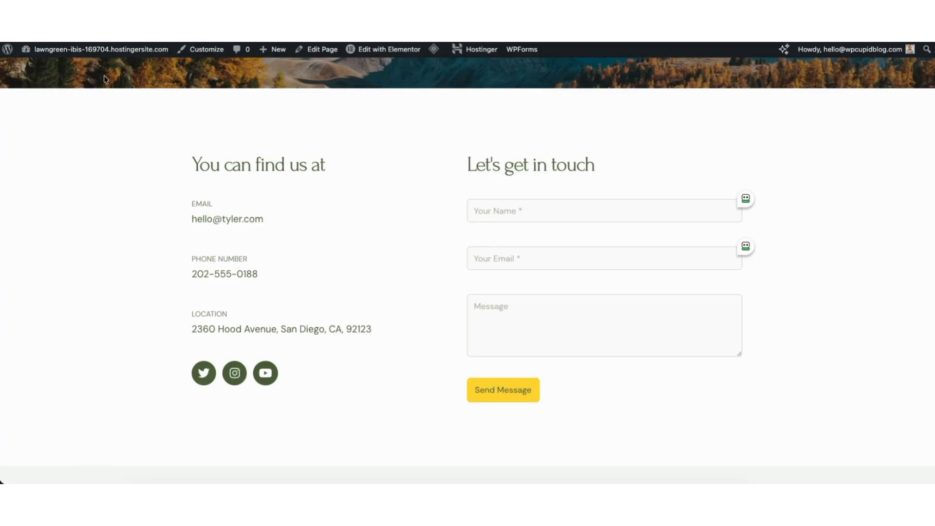
mouse_move(58, 53)
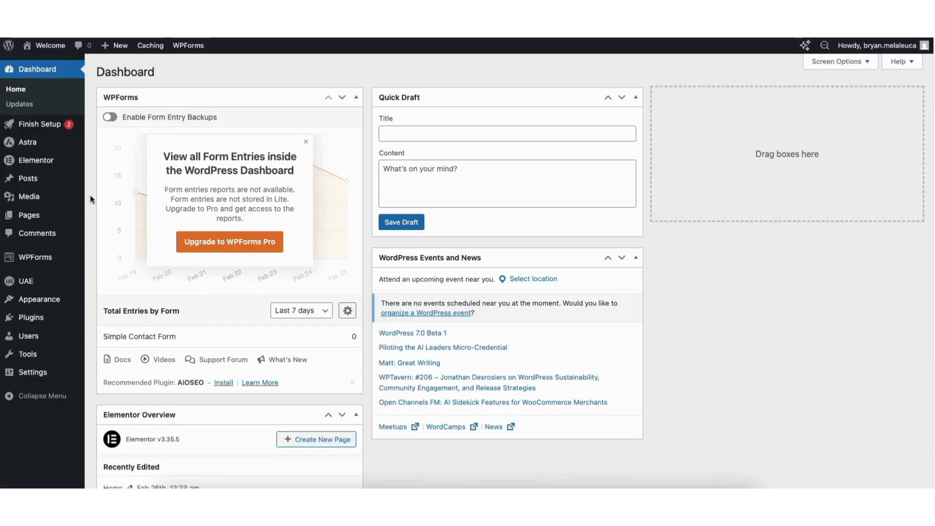
Open the Simple Contact Form for editing from the WPForms forms list in the WordPress dashboard
click(28, 258)
click(720, 78)
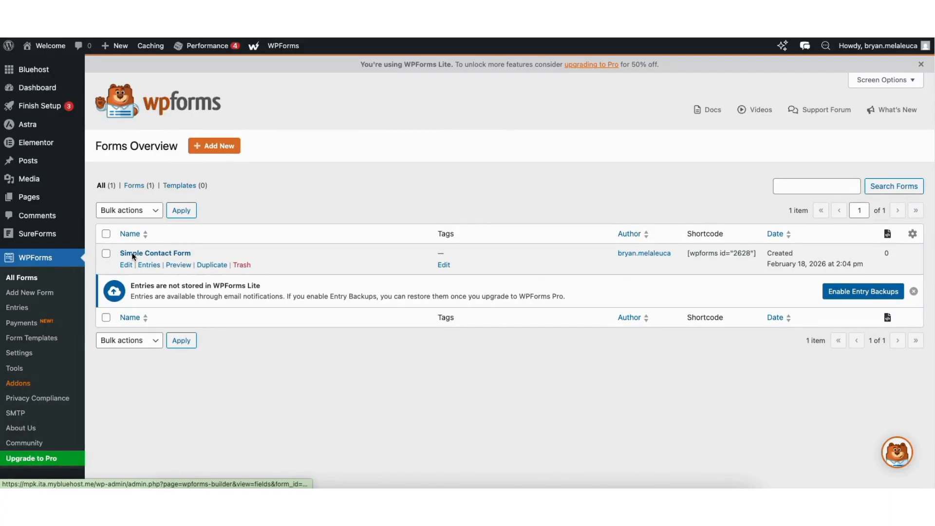
click(125, 266)
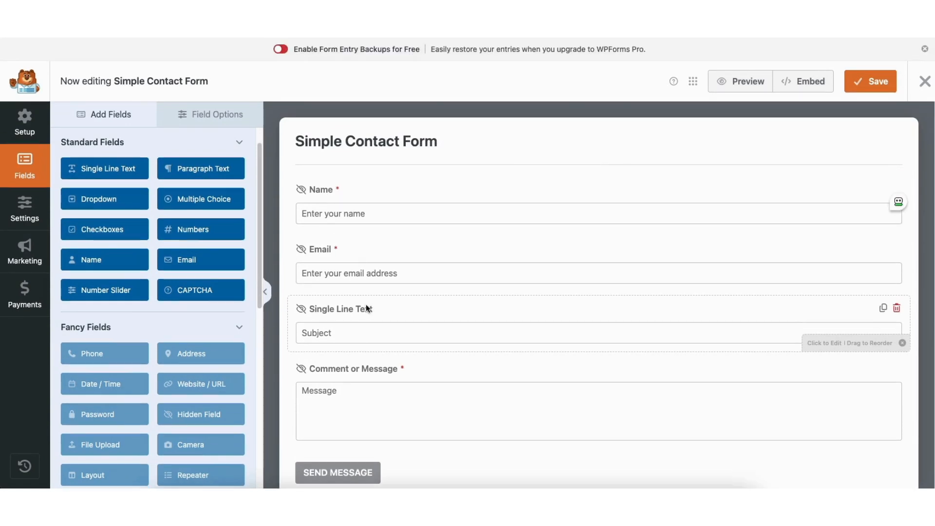
Examine the contact form's notification settings, including recipient, reply-to and email message, and its confirmation settings
click(30, 206)
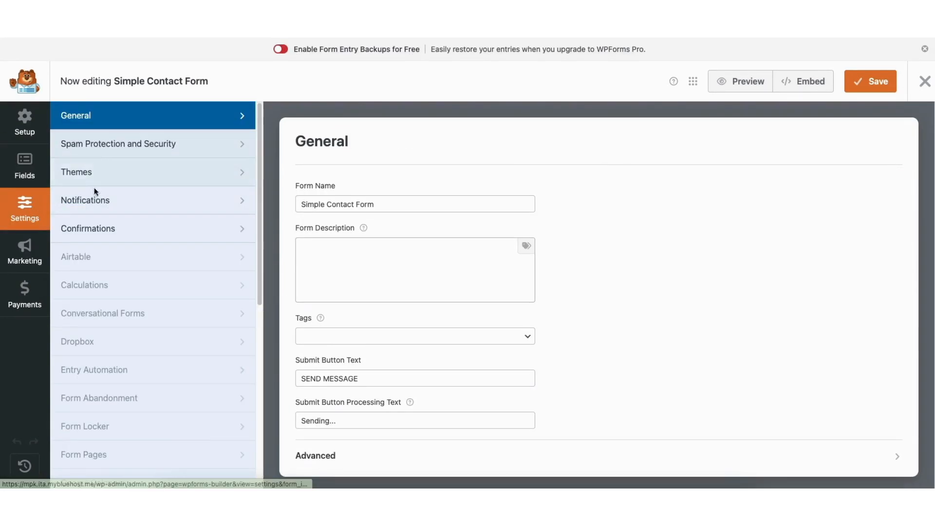
click(95, 203)
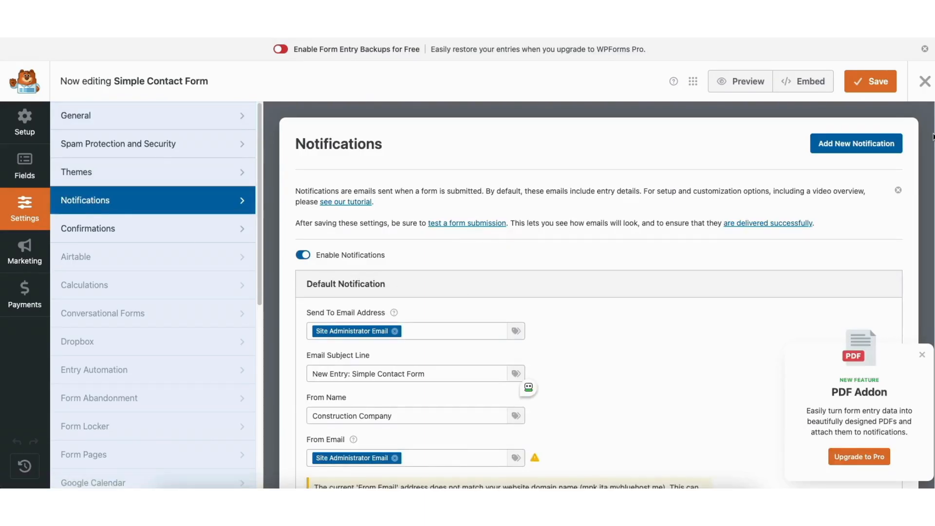
scroll(388, 210, down, 5)
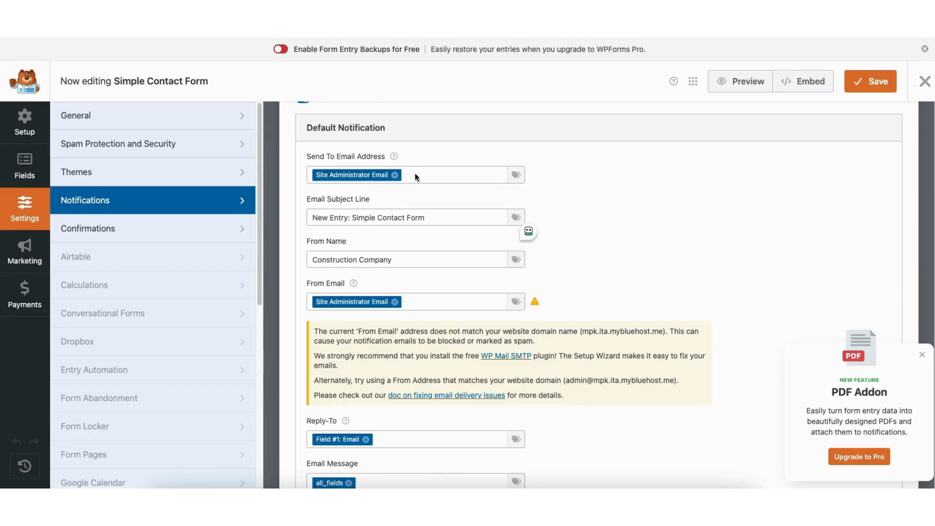
click(922, 355)
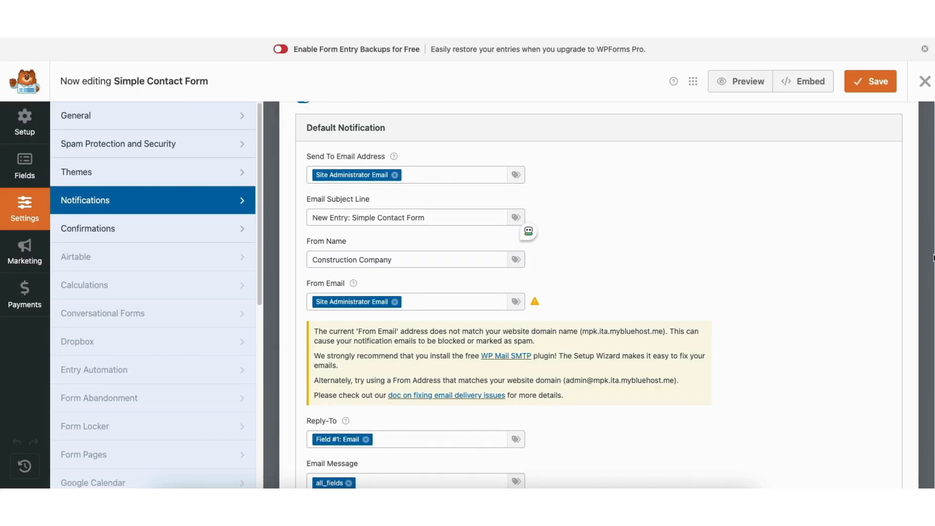
scroll(932, 374, down, 5)
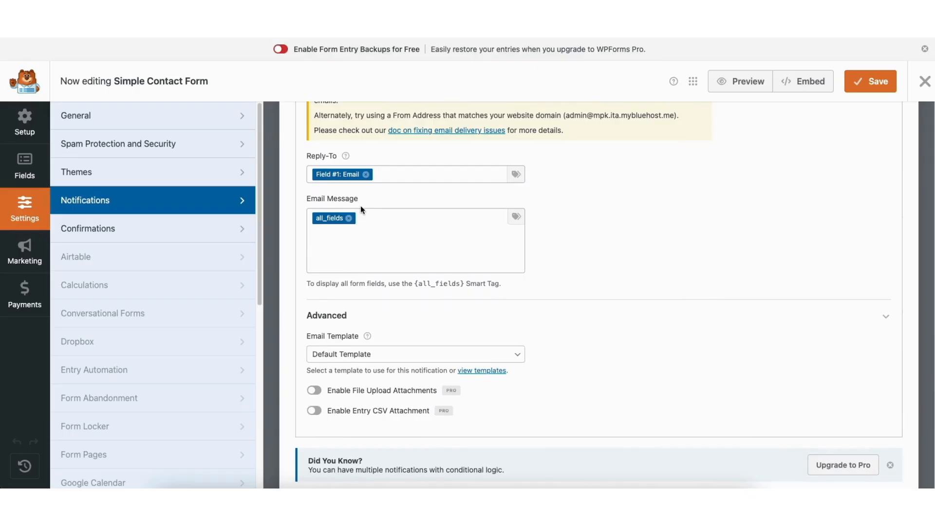
click(104, 229)
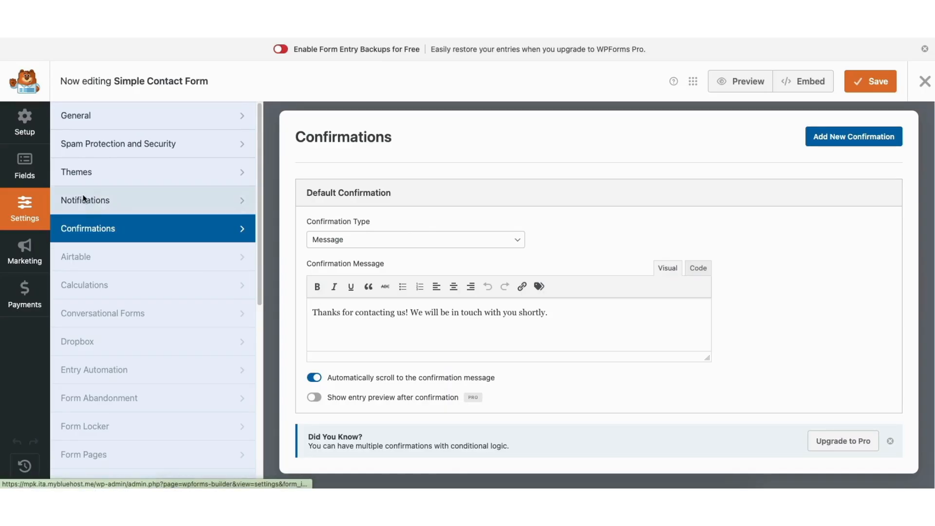
Examine the Name field's general and advanced options, switching Required off and back on
click(22, 162)
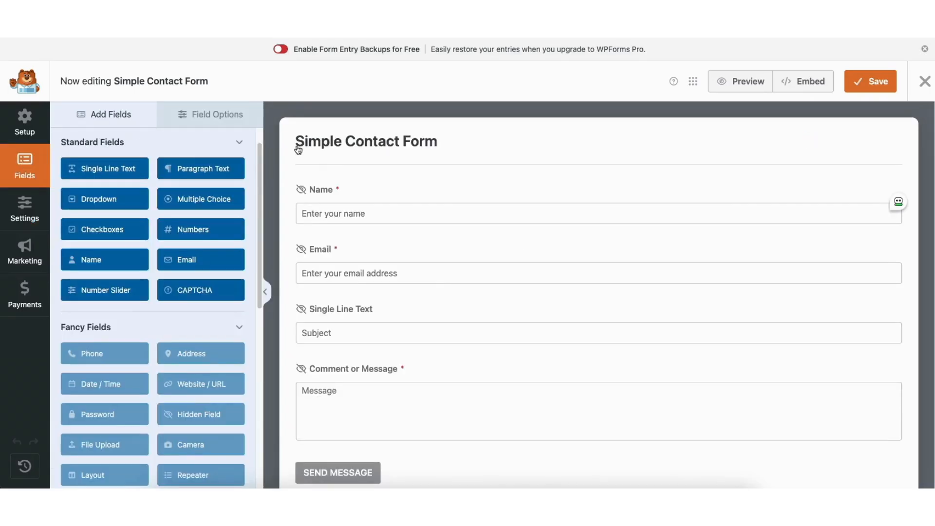
click(327, 195)
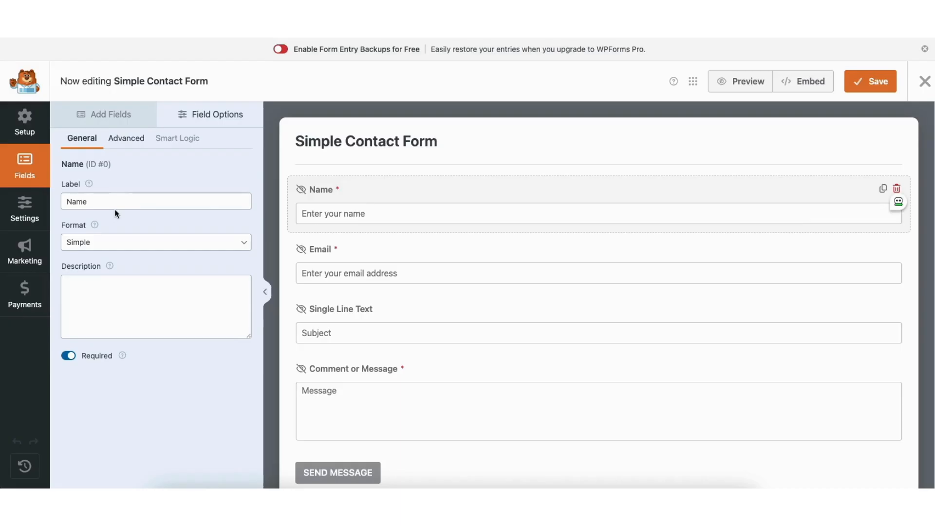
double_click(128, 204)
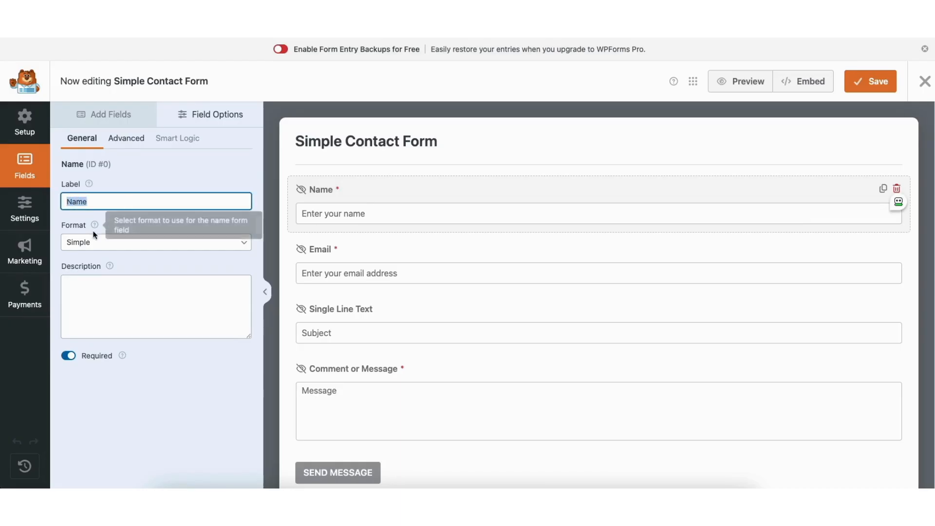
click(68, 356)
click(68, 356)
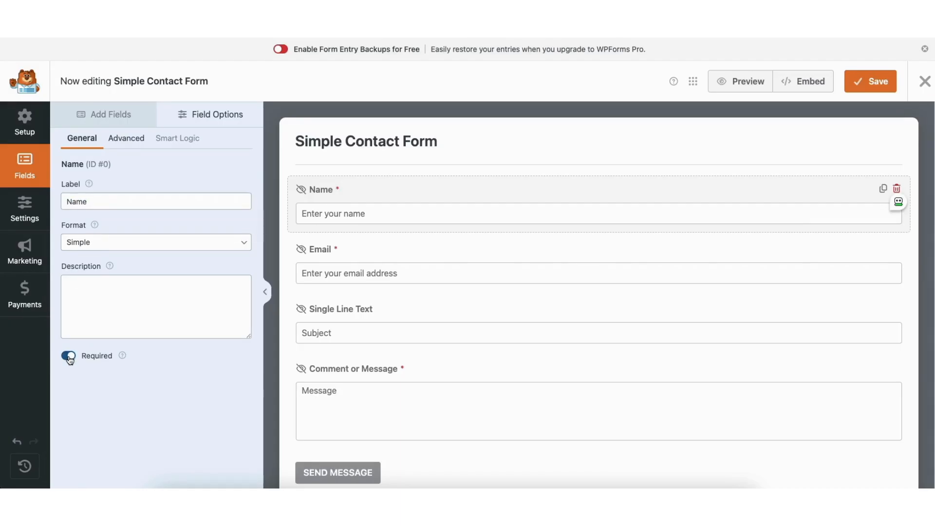
click(122, 144)
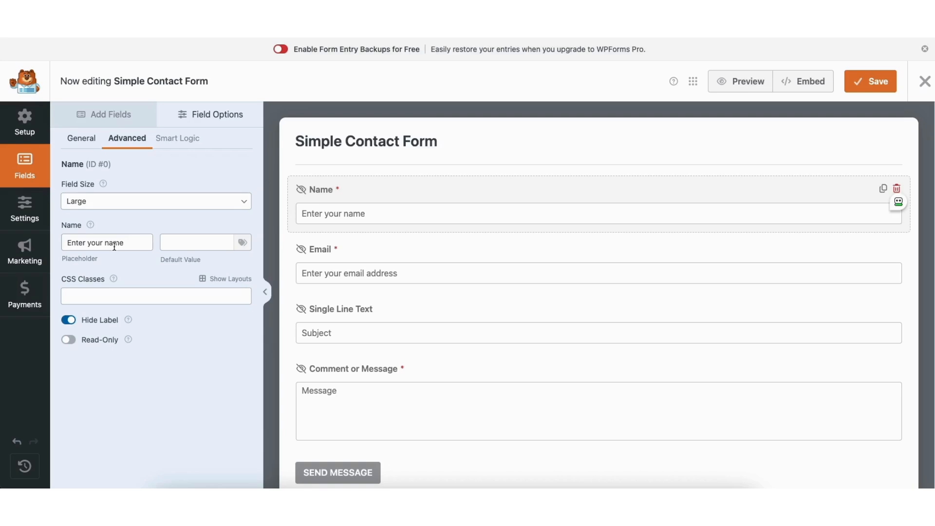
Look over the field types that can be added to the form and close the form builder
click(95, 115)
drag(114, 173, 172, 174)
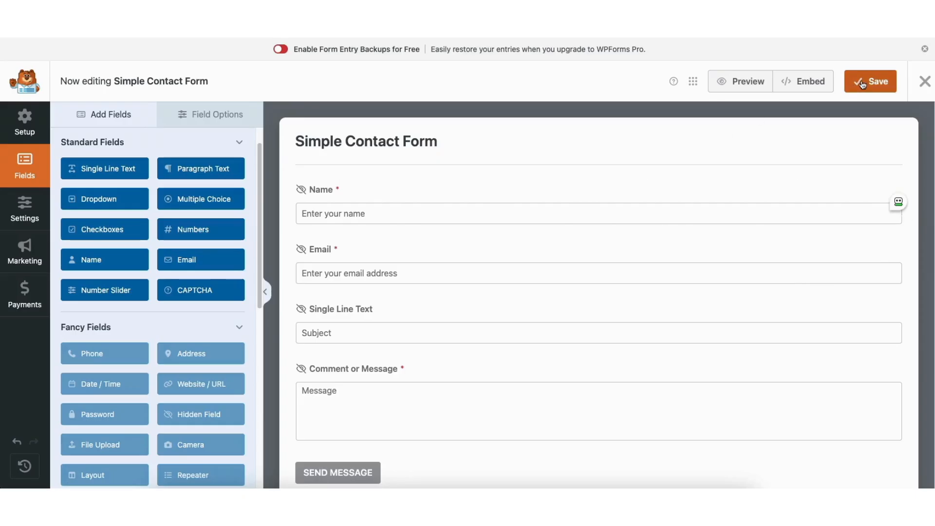
click(925, 81)
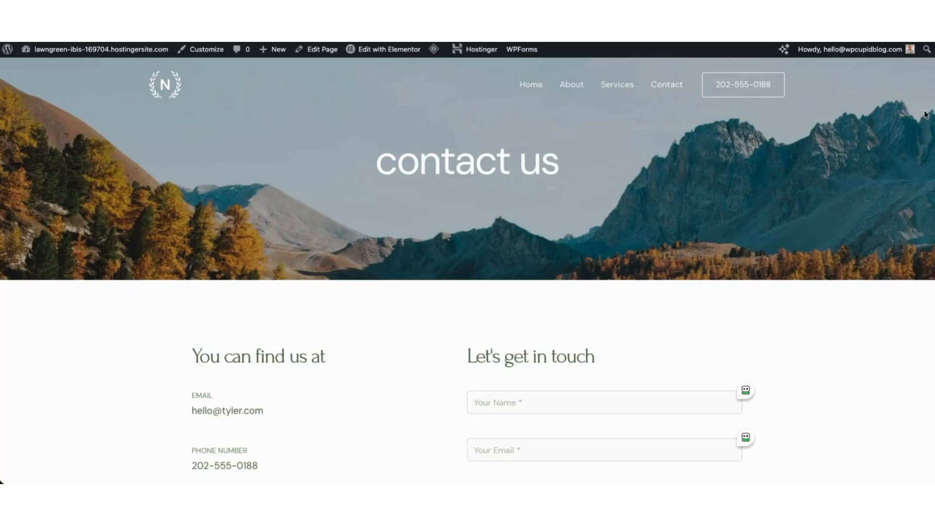
Test the Contact page's form with the name Demo, an email address and the message "Demo message.", and send it
scroll(925, 114, down, 5)
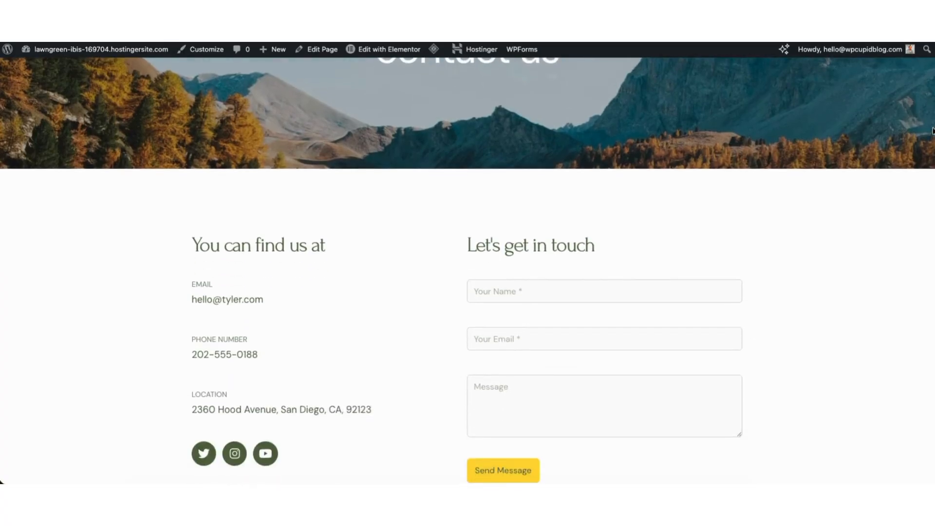
scroll(932, 146, down, 2)
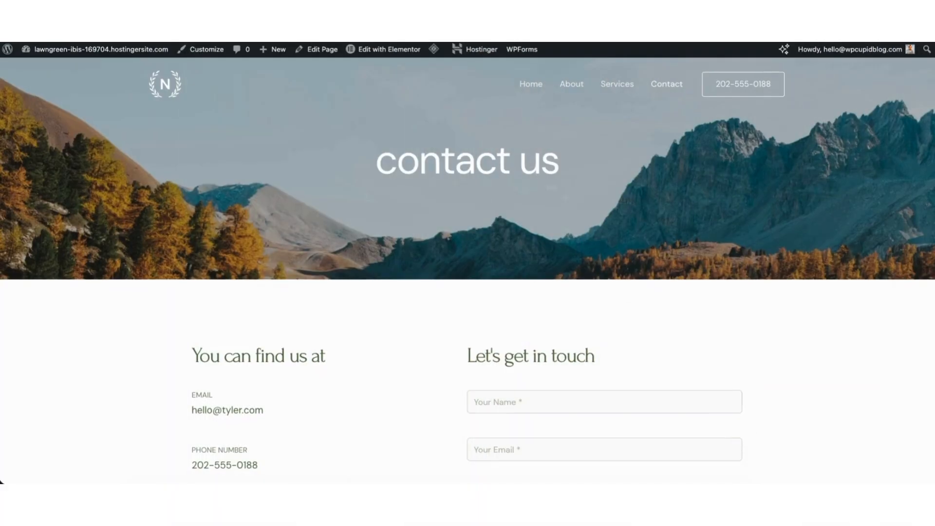
scroll(536, 206, down, 4)
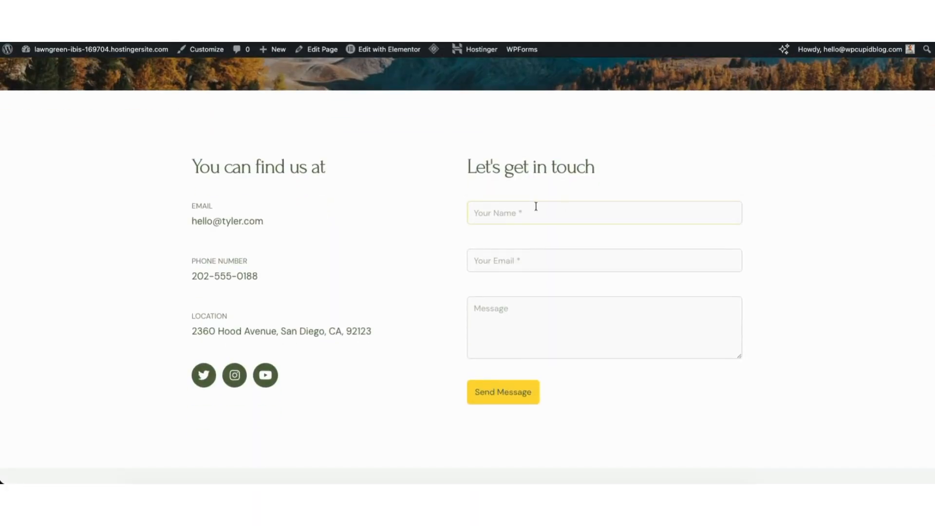
text(Demo)
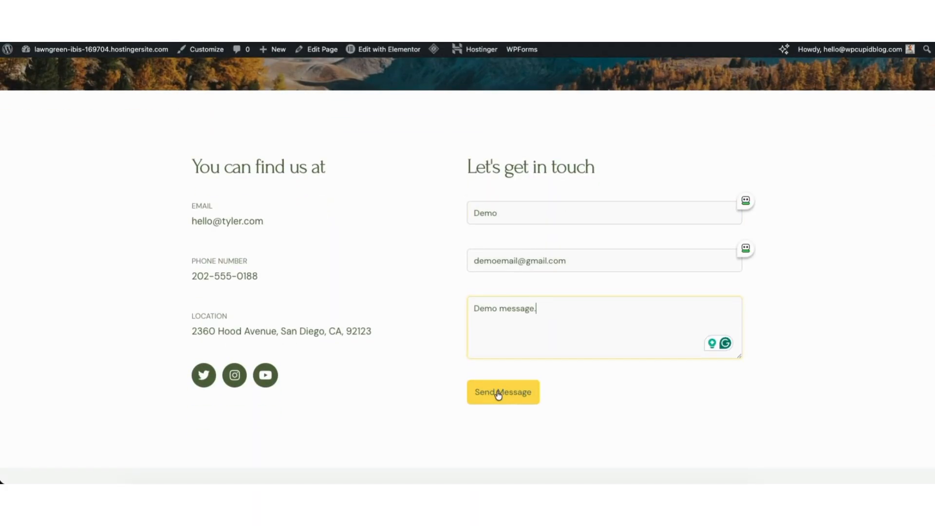
click(500, 402)
scroll(465, 259, down, 3)
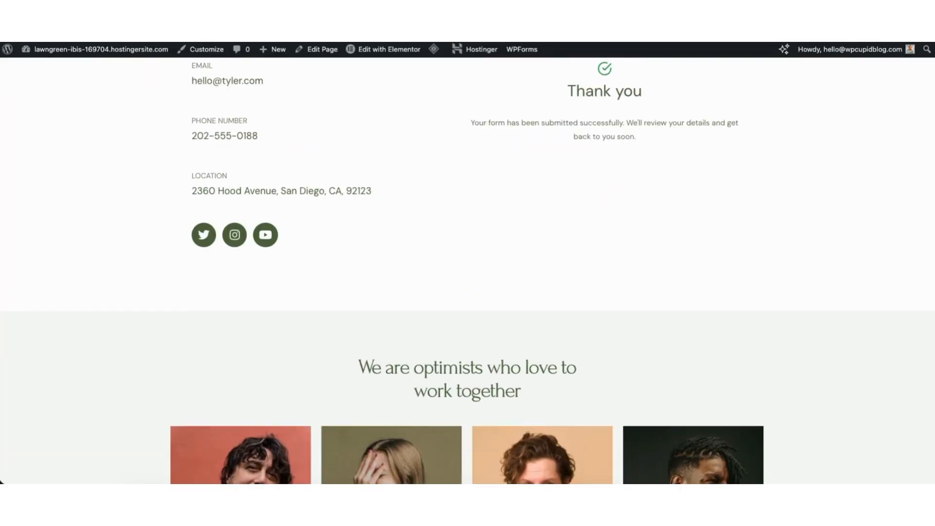
scroll(468, 270, up, 2)
scroll(468, 271, up, 1)
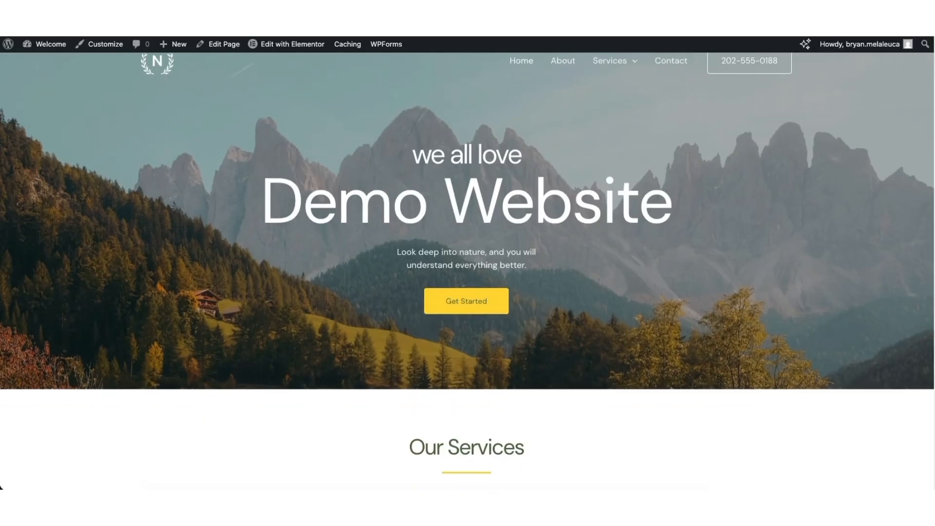
Look over the live home page's hero, services and testimonial sections and preview the Home page from the Elementor editor
scroll(1, 486, down, 2)
scroll(1, 486, down, 5)
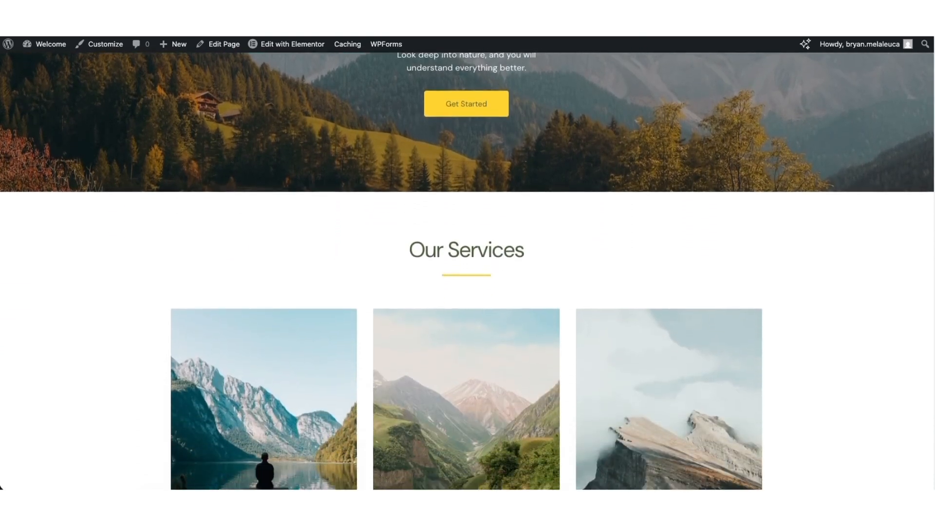
scroll(1, 486, down, 6)
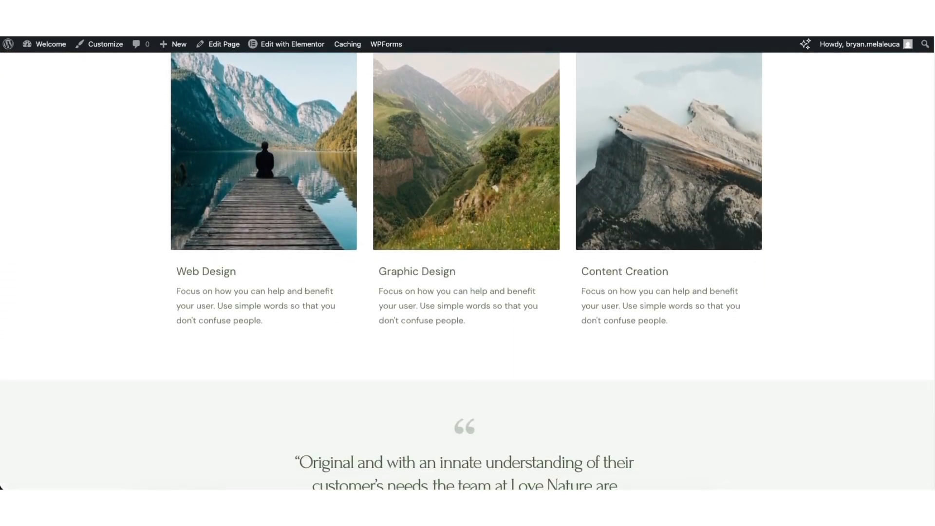
scroll(1, 486, down, 4)
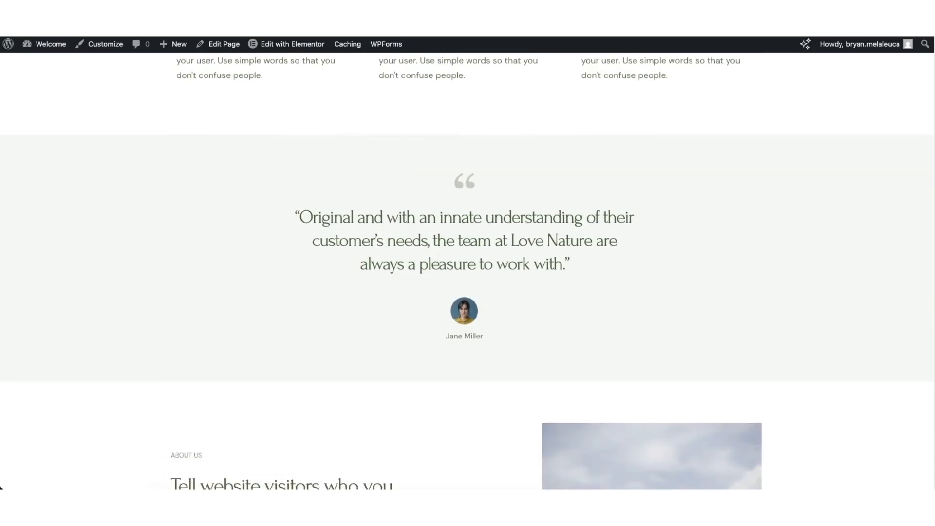
scroll(1, 486, down, 2)
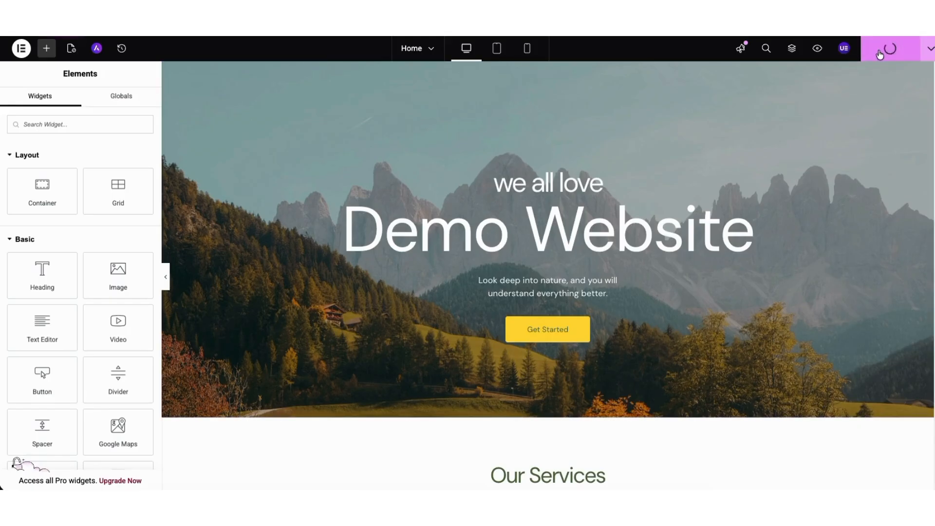
click(817, 48)
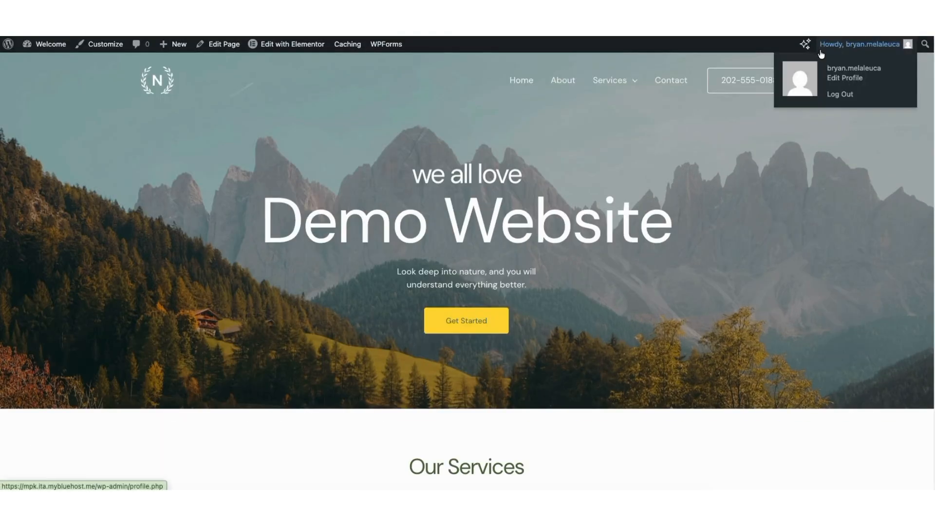
scroll(1, 488, down, 6)
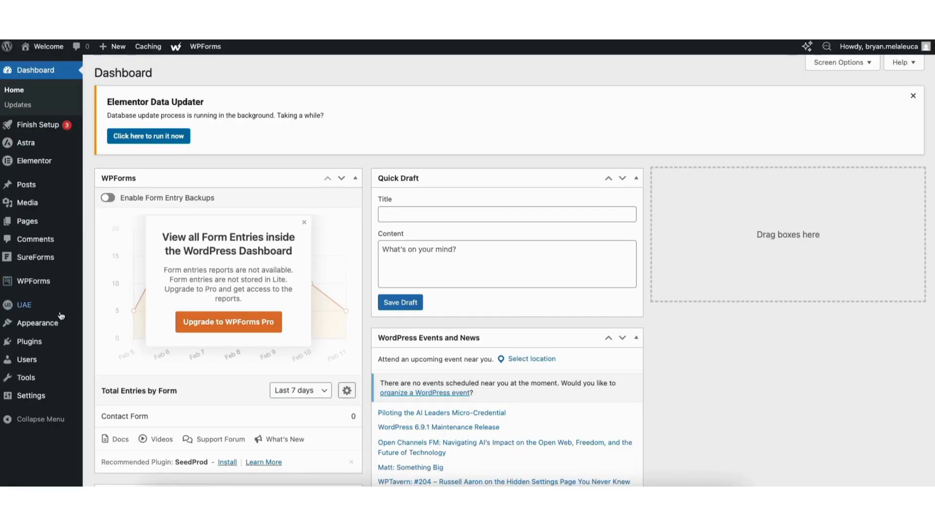
Delete the unused Twenty Twenty-Five theme from the installed themes and confirm the deletion
mouse_move(67, 325)
click(104, 325)
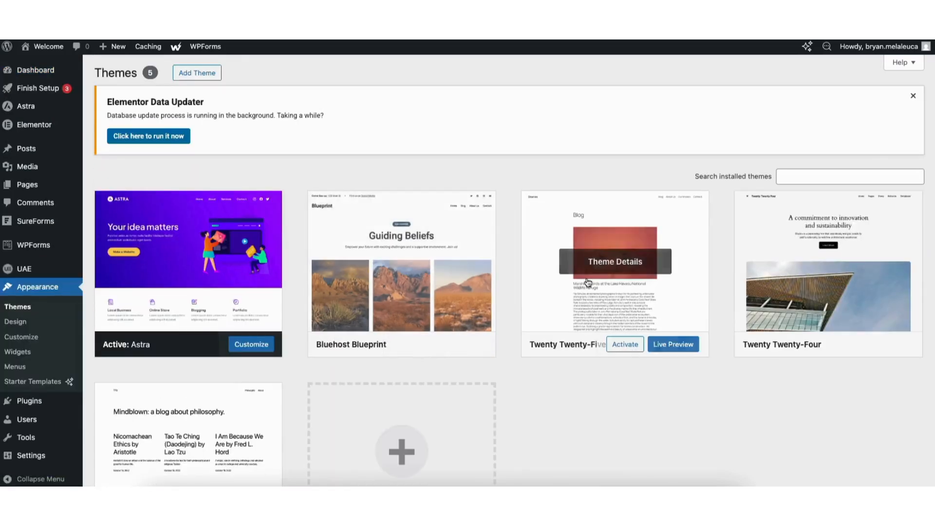
click(613, 280)
click(560, 461)
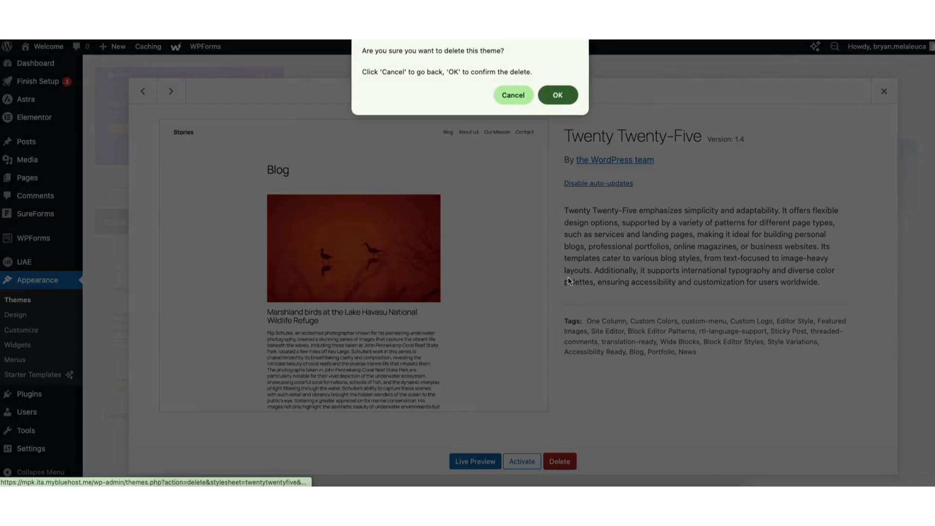
click(557, 95)
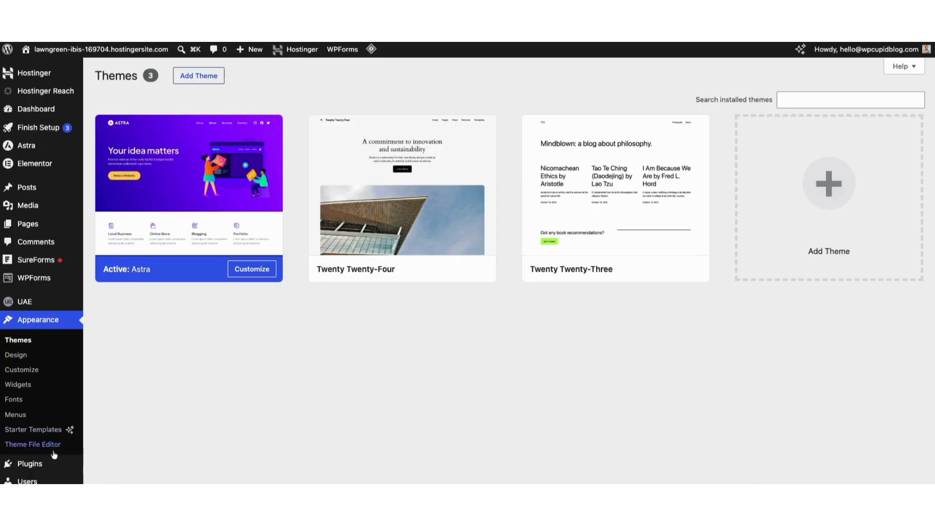
Check the installed plugins list and open the WordPress updates page
mouse_move(29, 463)
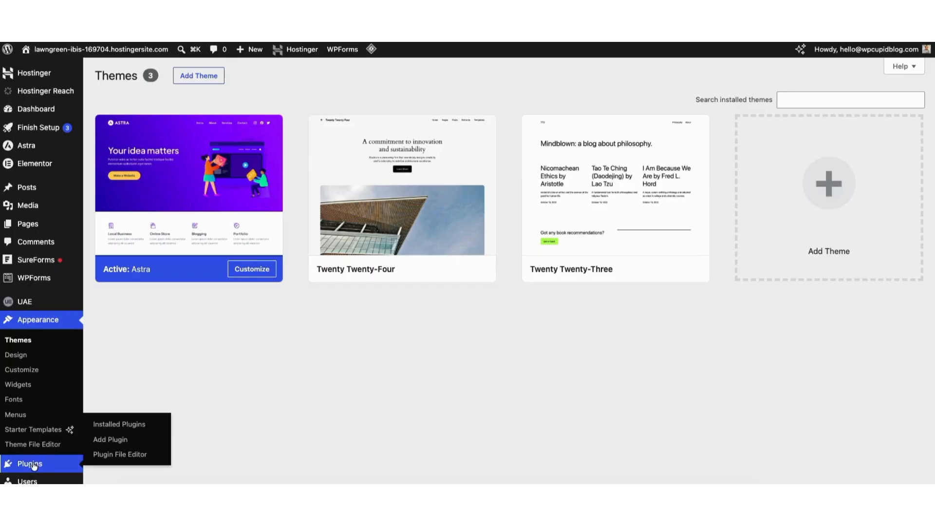
click(104, 423)
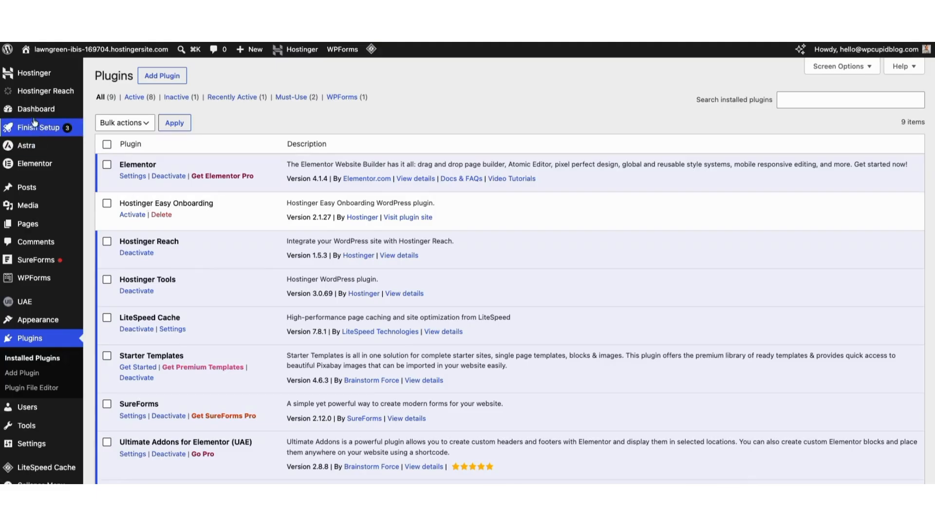
mouse_move(29, 112)
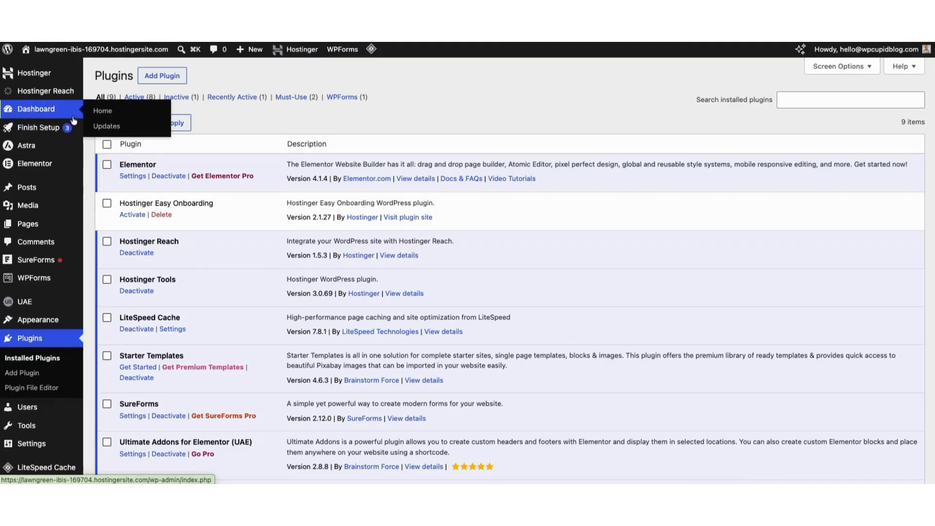
click(105, 128)
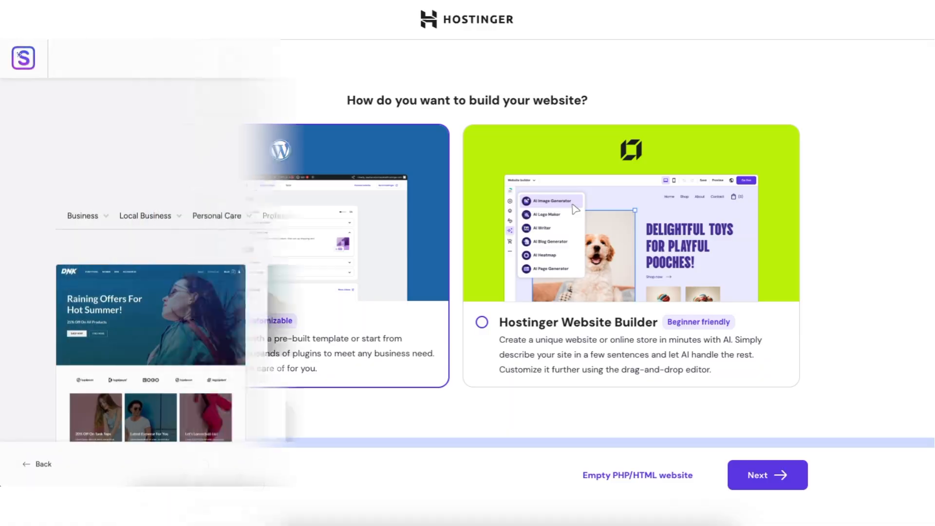
Browse the Elementor starter templates in the Astra template library
scroll(468, 263, down, 7)
scroll(467, 263, down, 4)
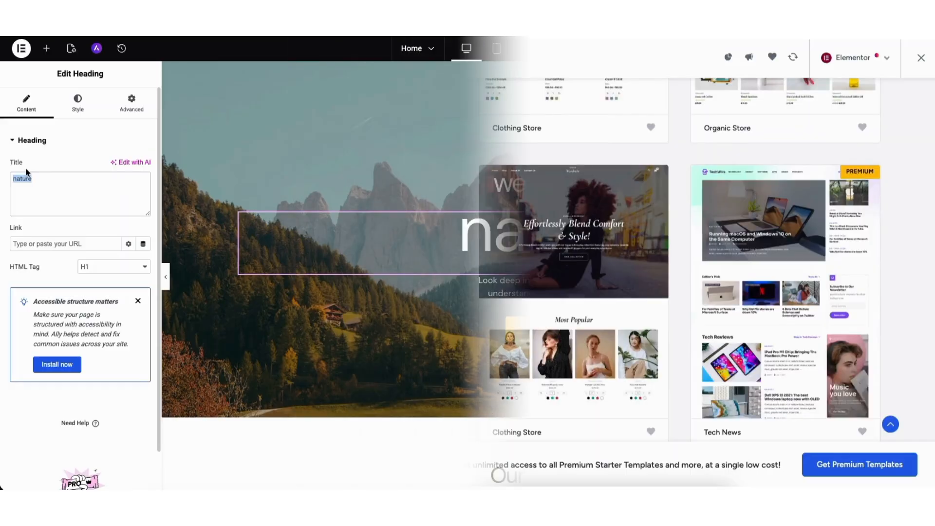
Replace the Home page's hero heading "nature" with "Demo Website"
text(Demo Website)
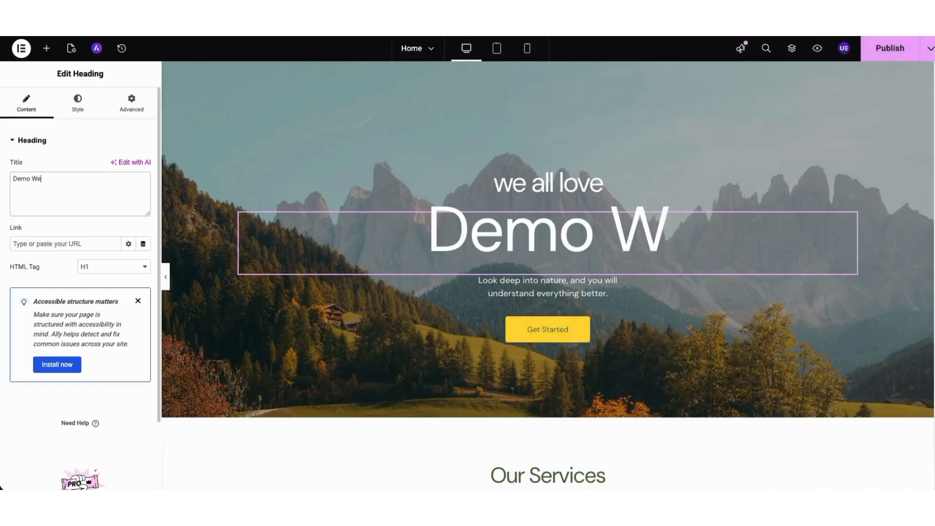